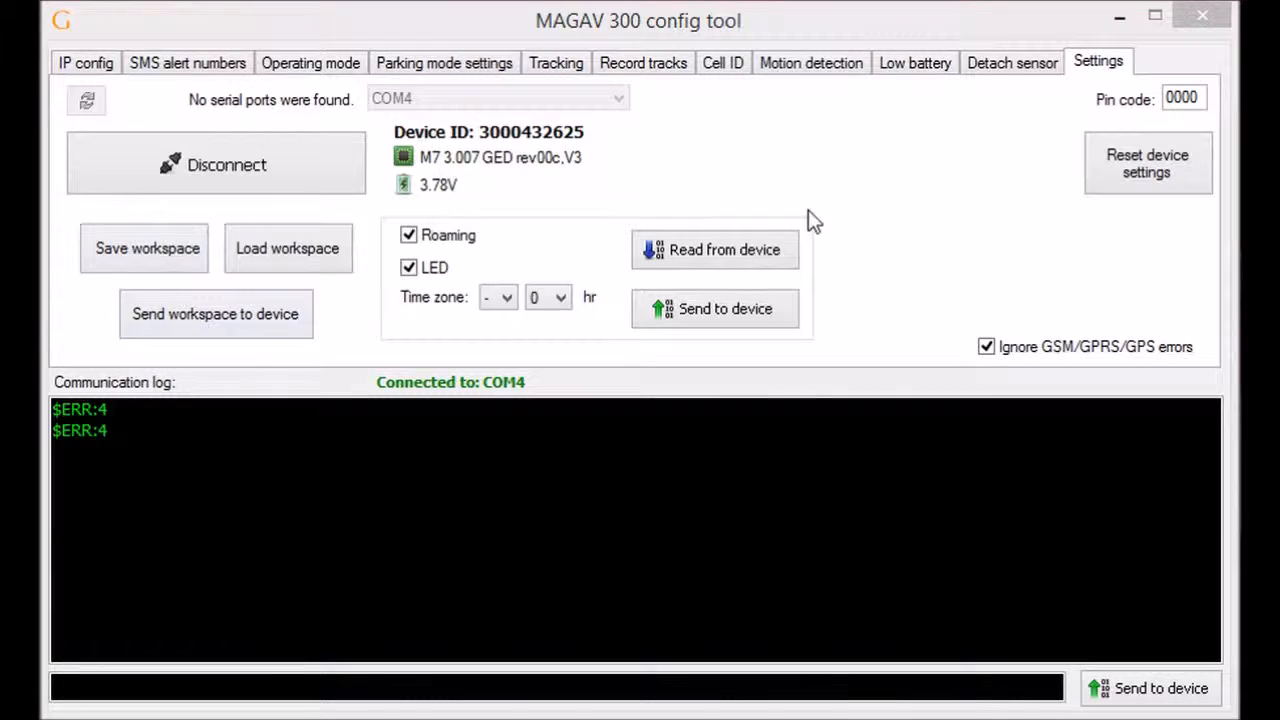
Step: Bring up the IP config settings showing GPRS TCP/IP, APN 'banga' and server 192.99.247.17
{"action": "left_click", "coordinate": [85, 64]}
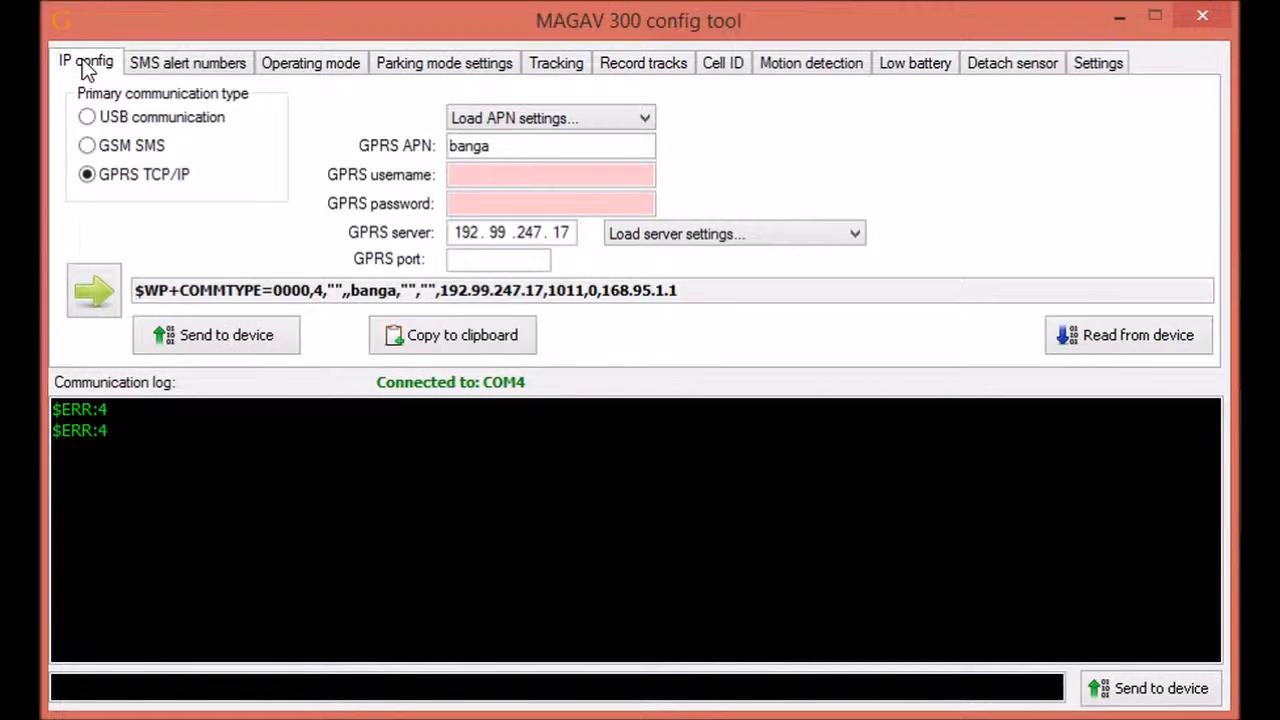
Step: Enter the alert phone number in SMS field 1 and send it to the tracker, confirmed by $OK:SETVIP
{"action": "left_click", "coordinate": [191, 63]}
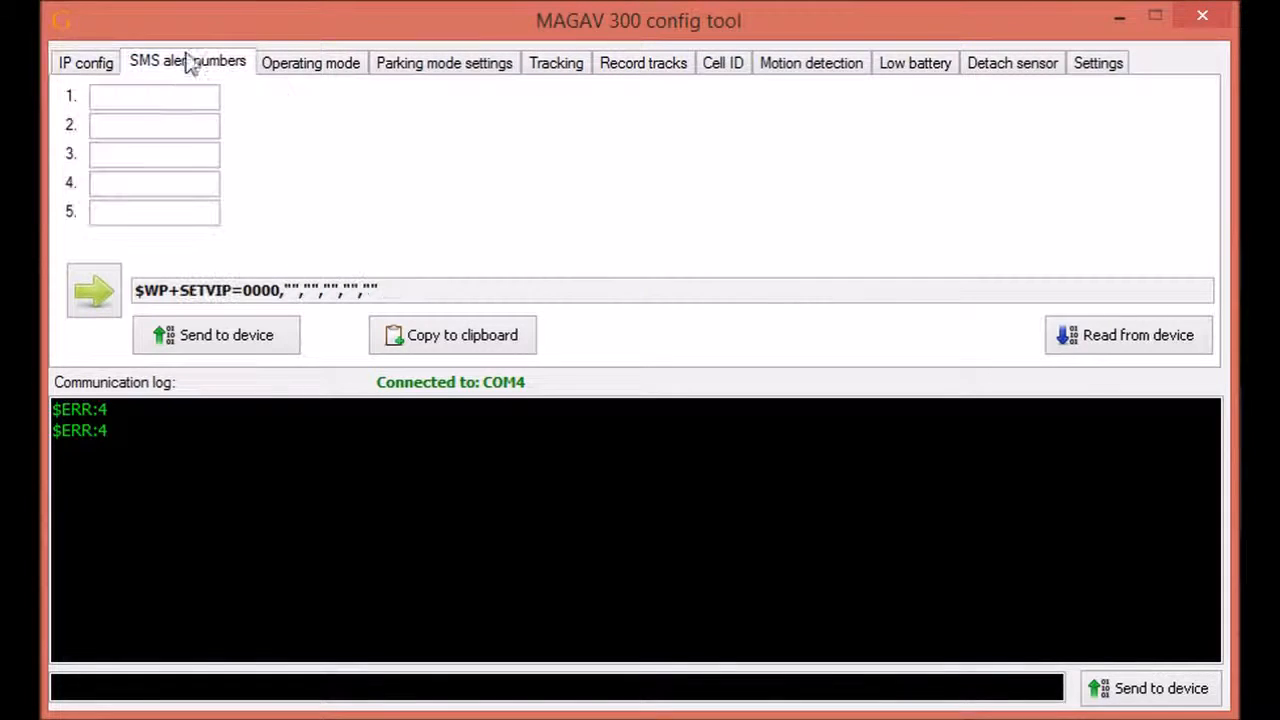
{"action": "left_click", "coordinate": [157, 99]}
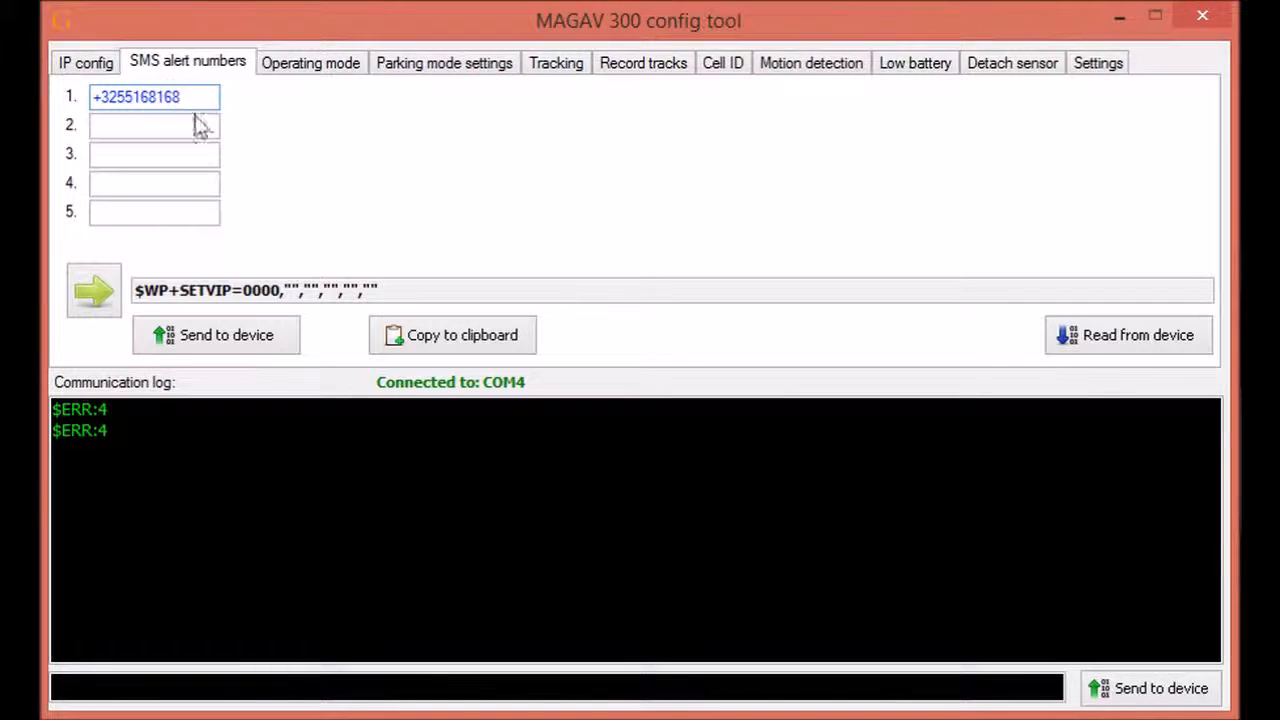
{"action": "left_click", "coordinate": [310, 74]}
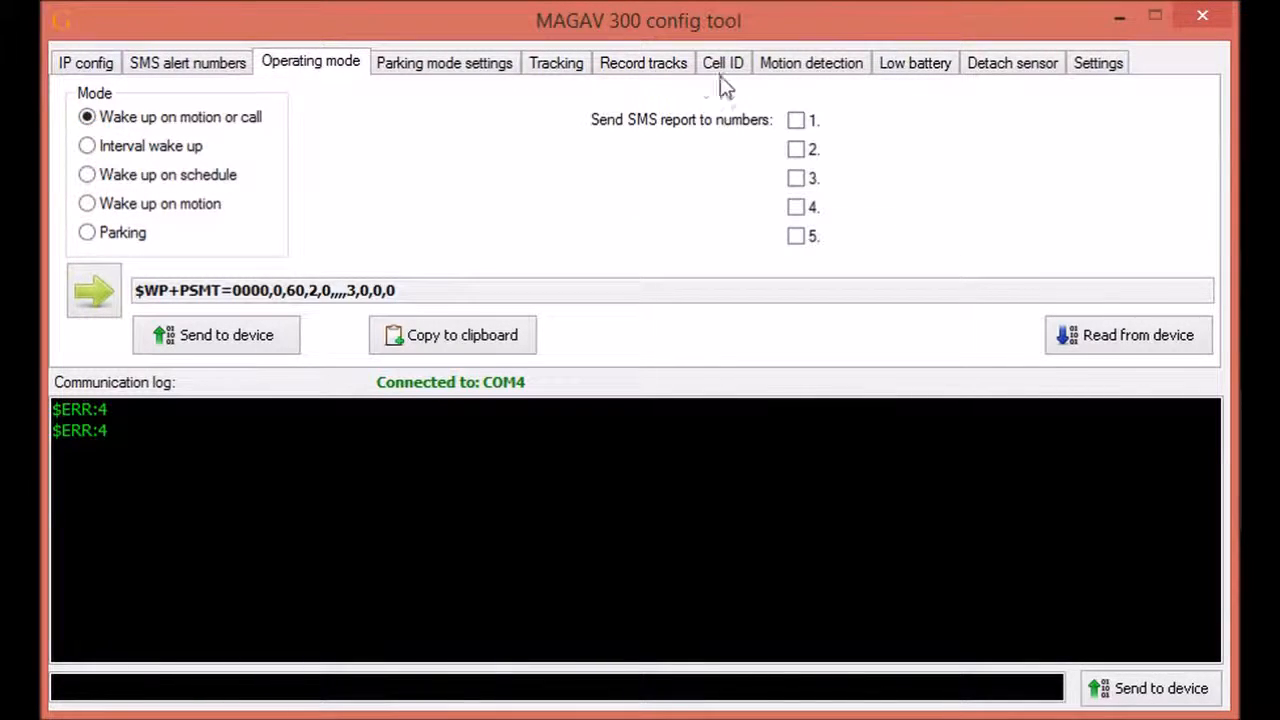
{"action": "left_click", "coordinate": [200, 65]}
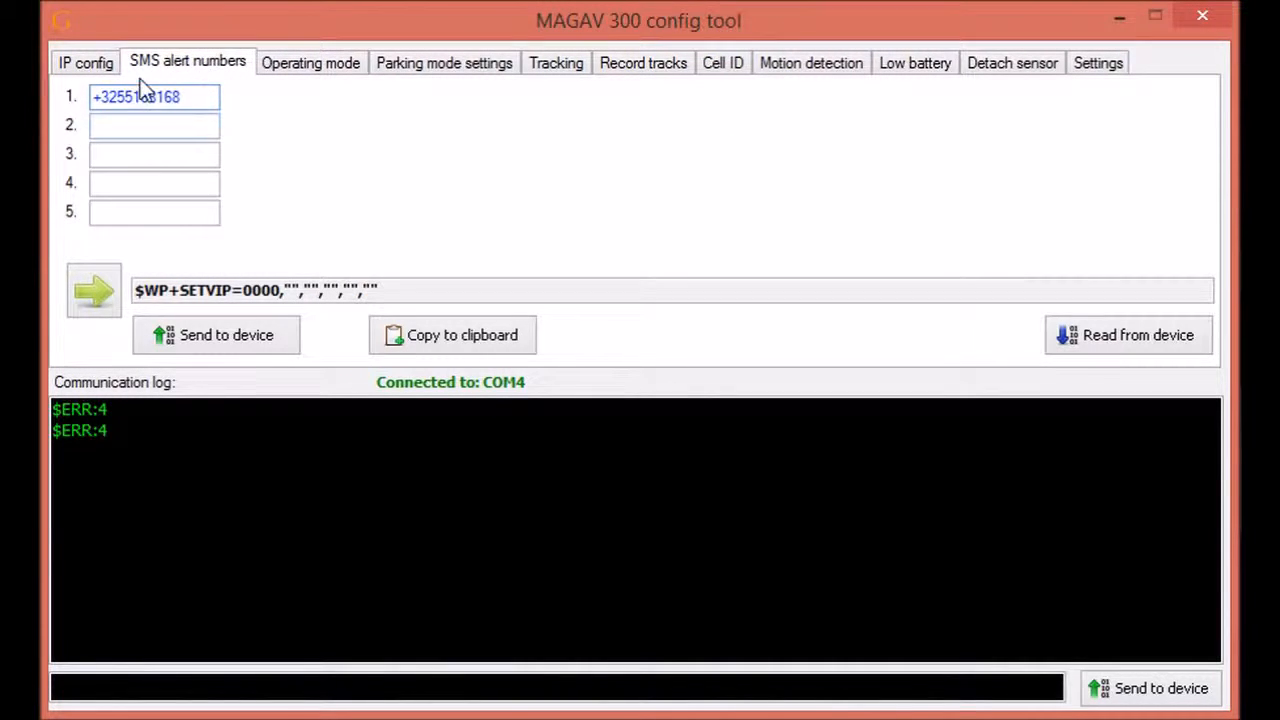
{"action": "left_click", "coordinate": [191, 336]}
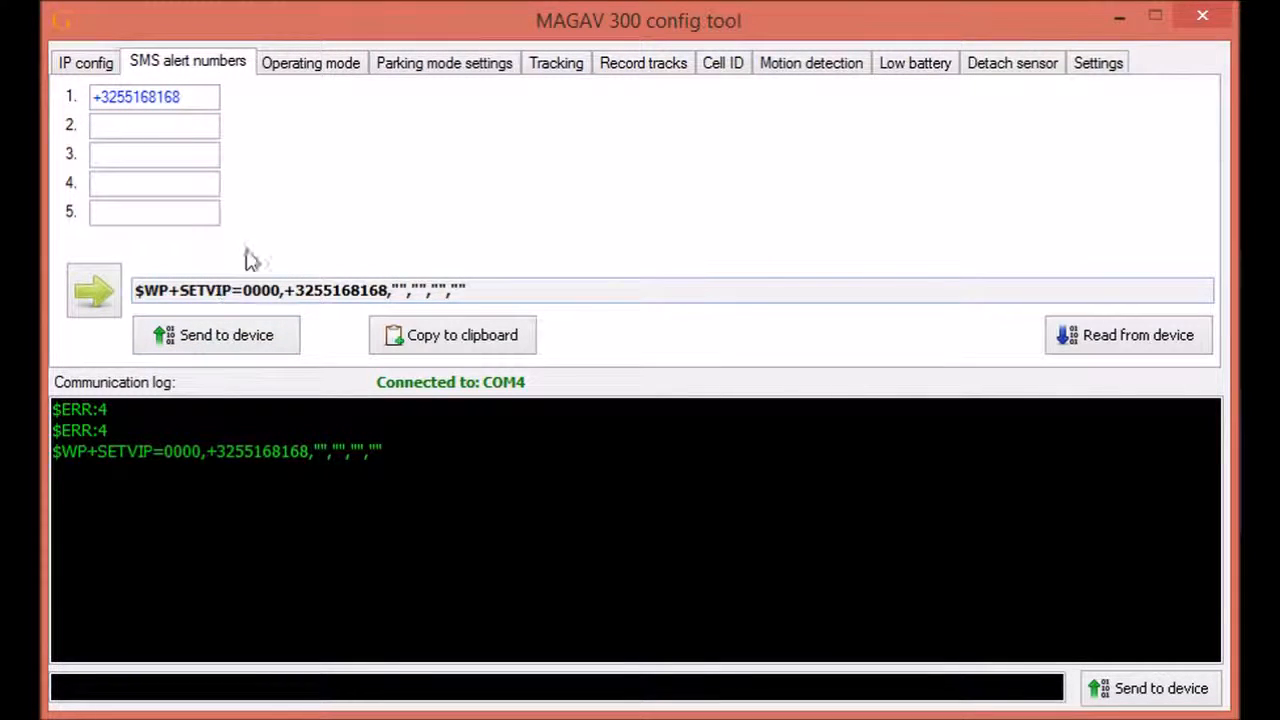
{"action": "left_click", "coordinate": [750, 455]}
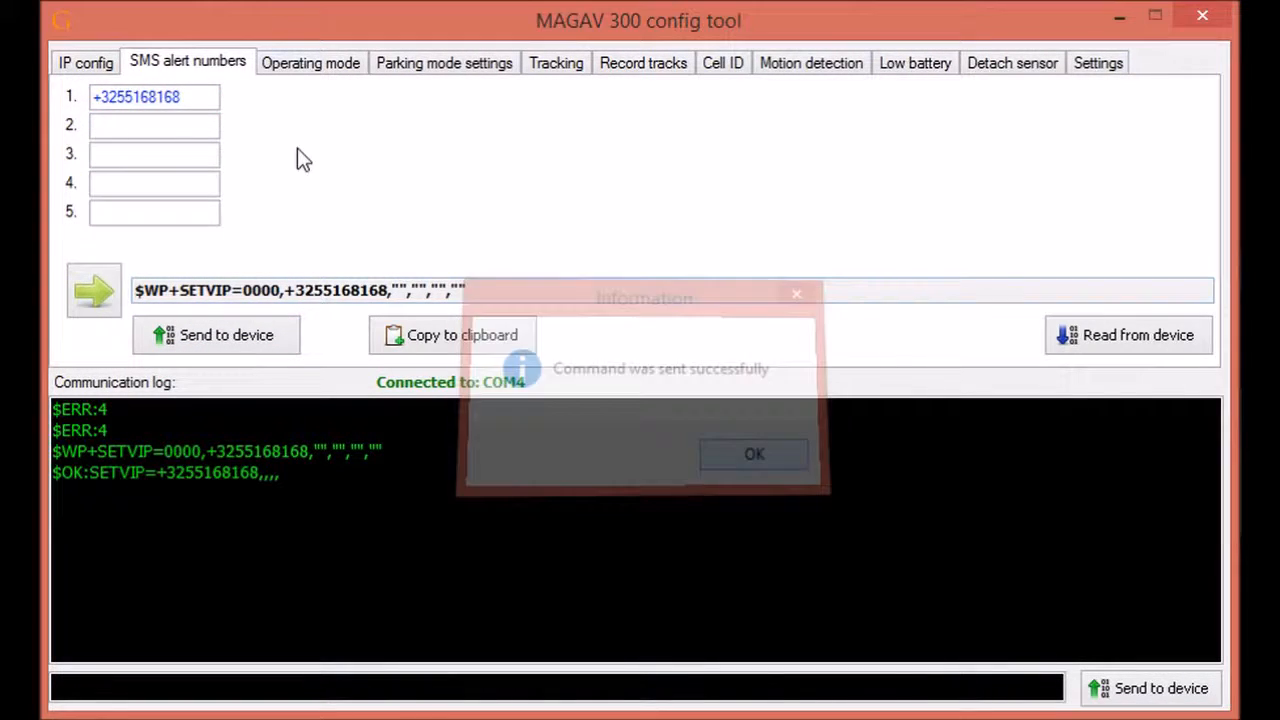
Step: Try Interval wake up and tick SMS reports to number 1, then choose Wake up on schedule mode
{"action": "left_click", "coordinate": [312, 66]}
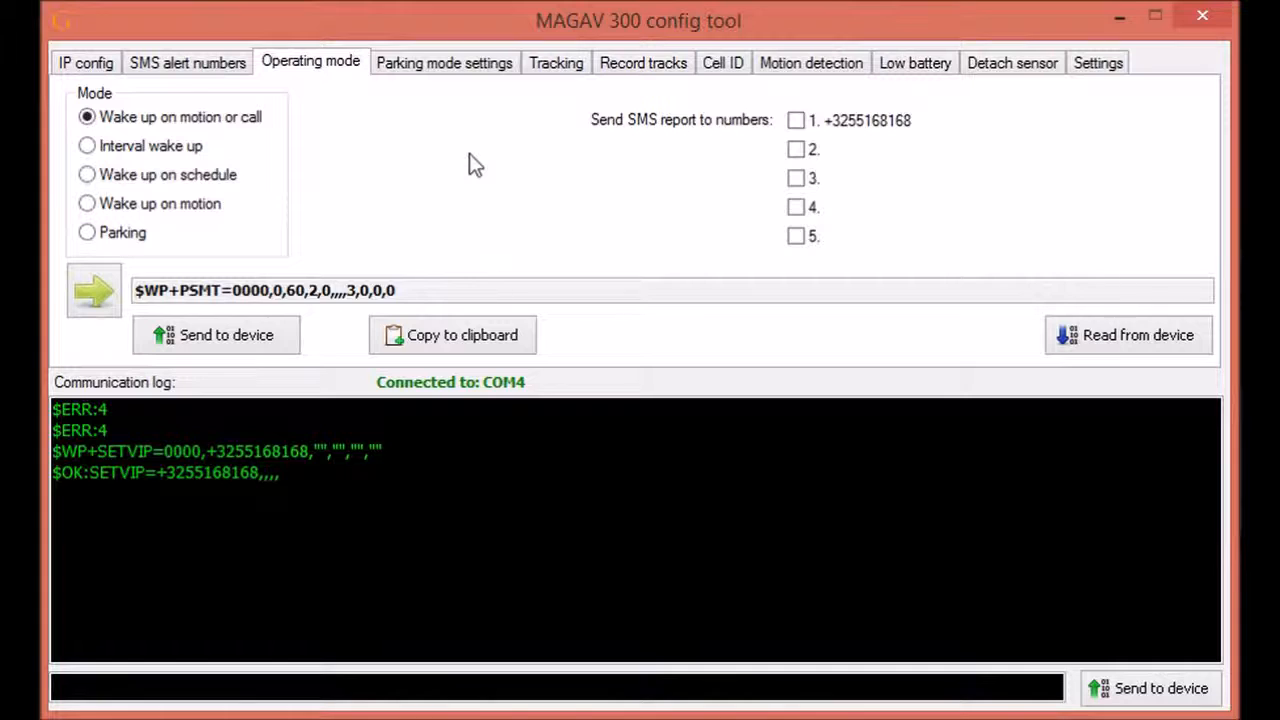
{"action": "left_click", "coordinate": [131, 151]}
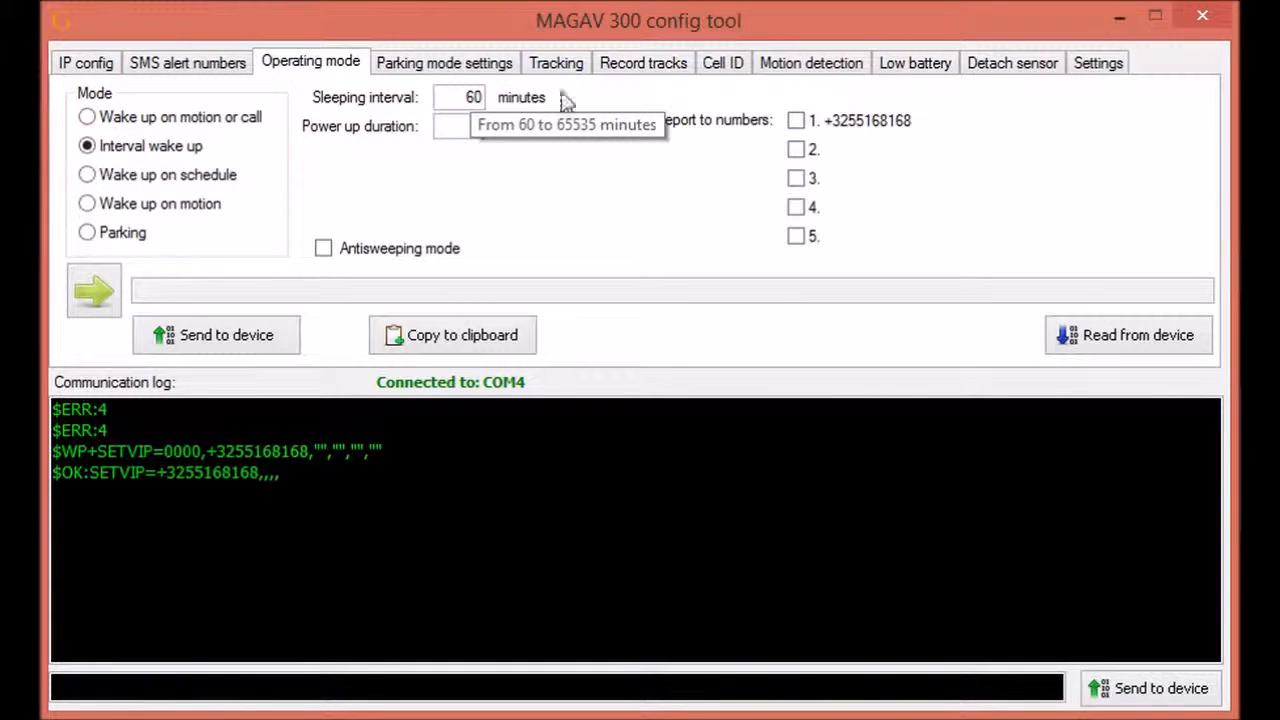
{"action": "left_click", "coordinate": [797, 121]}
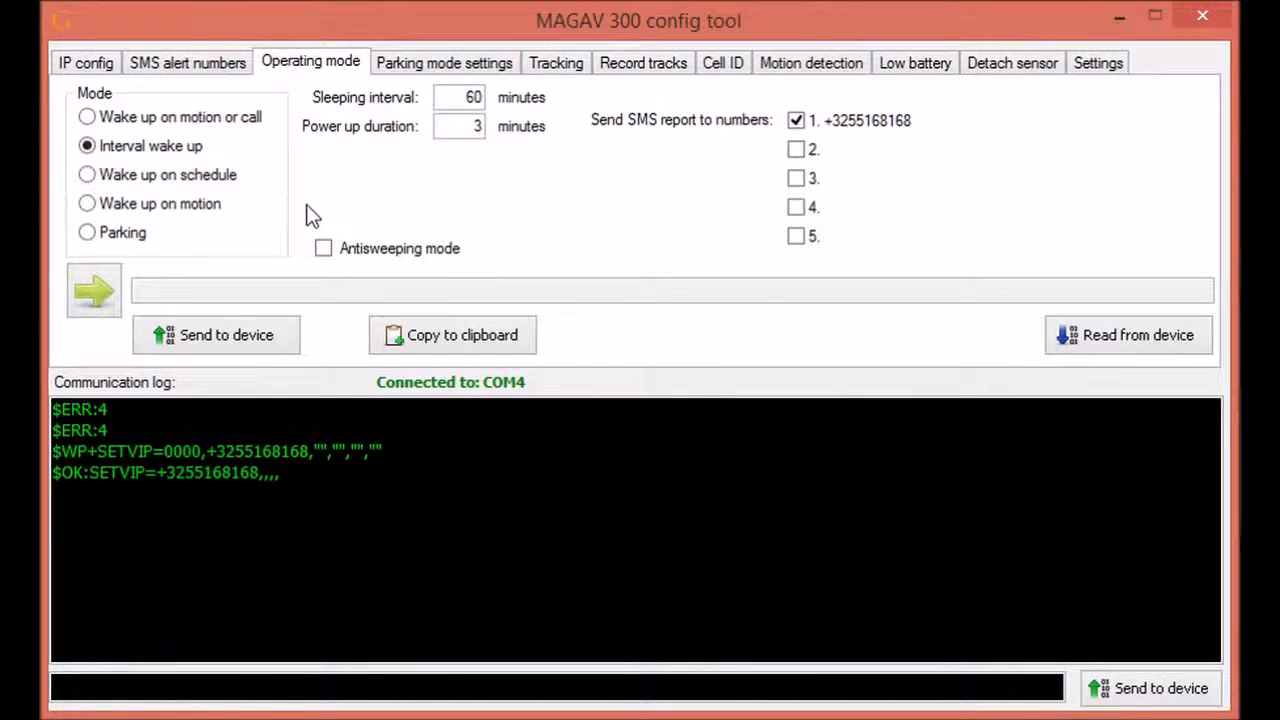
{"action": "left_click", "coordinate": [143, 185]}
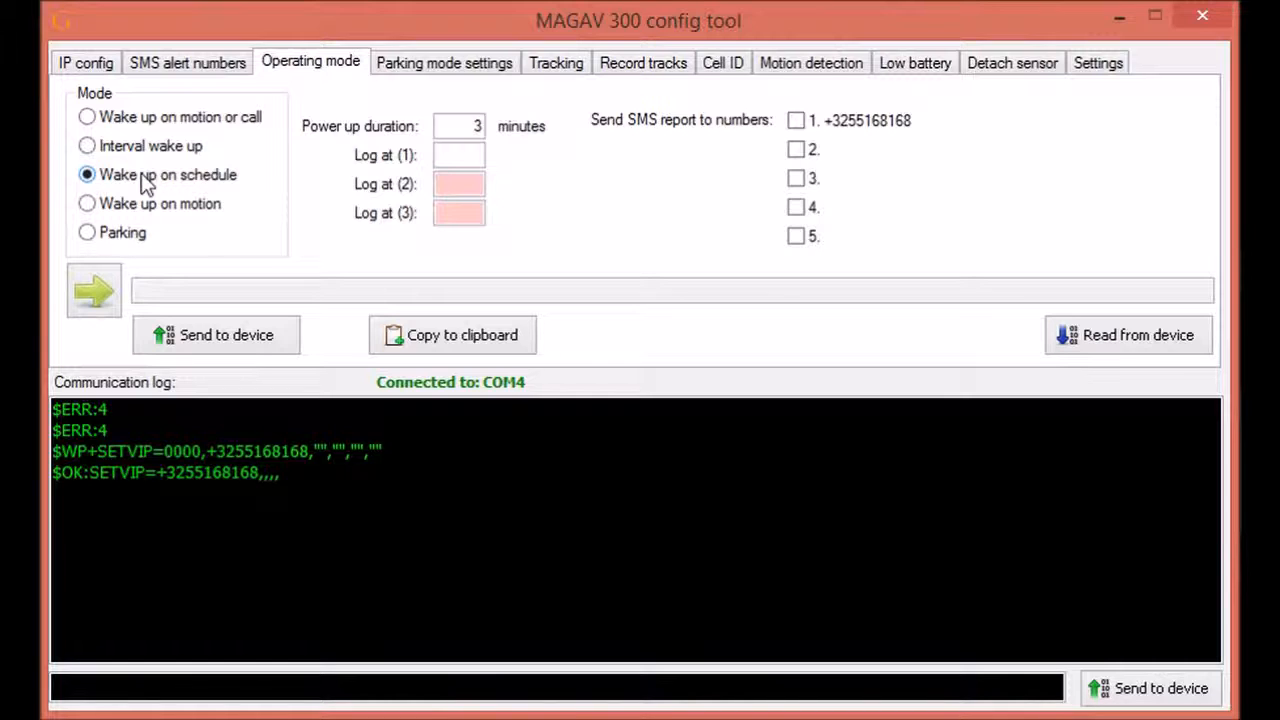
Step: Set log times 8, 12 and 00 and send the schedule to the tracker successfully
{"action": "left_click", "coordinate": [467, 155]}
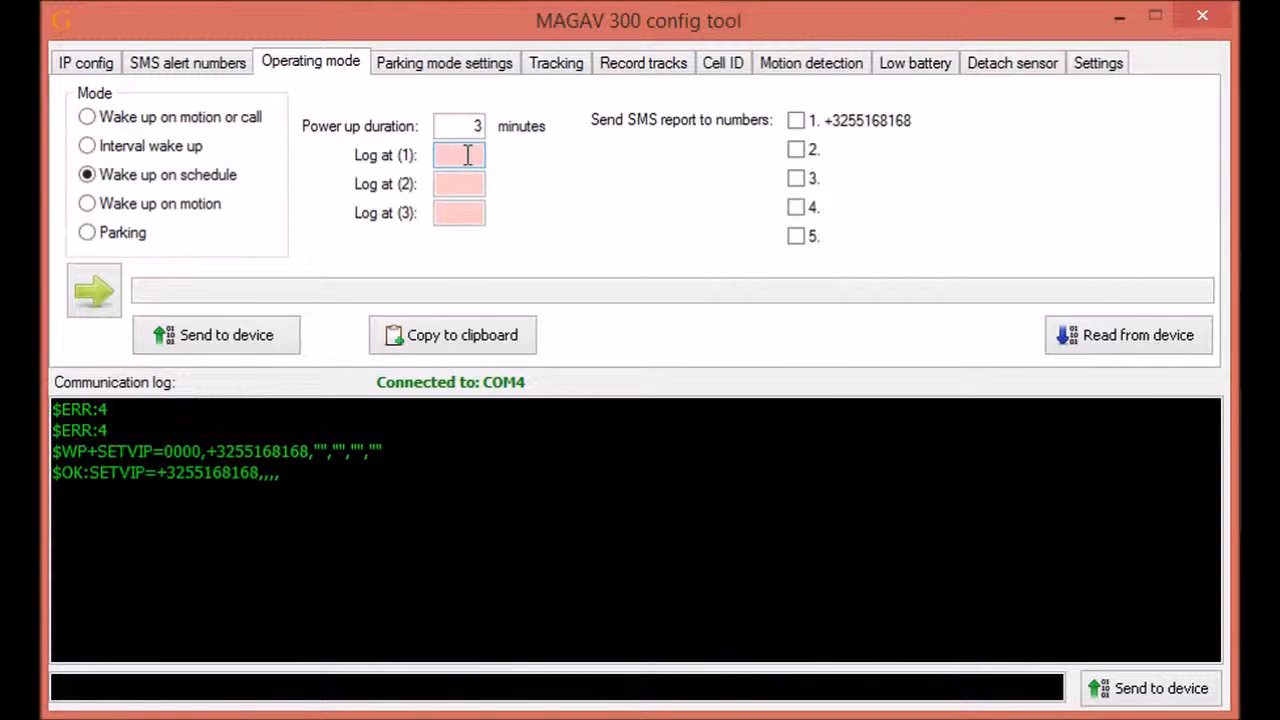
{"action": "type", "text": "8"}
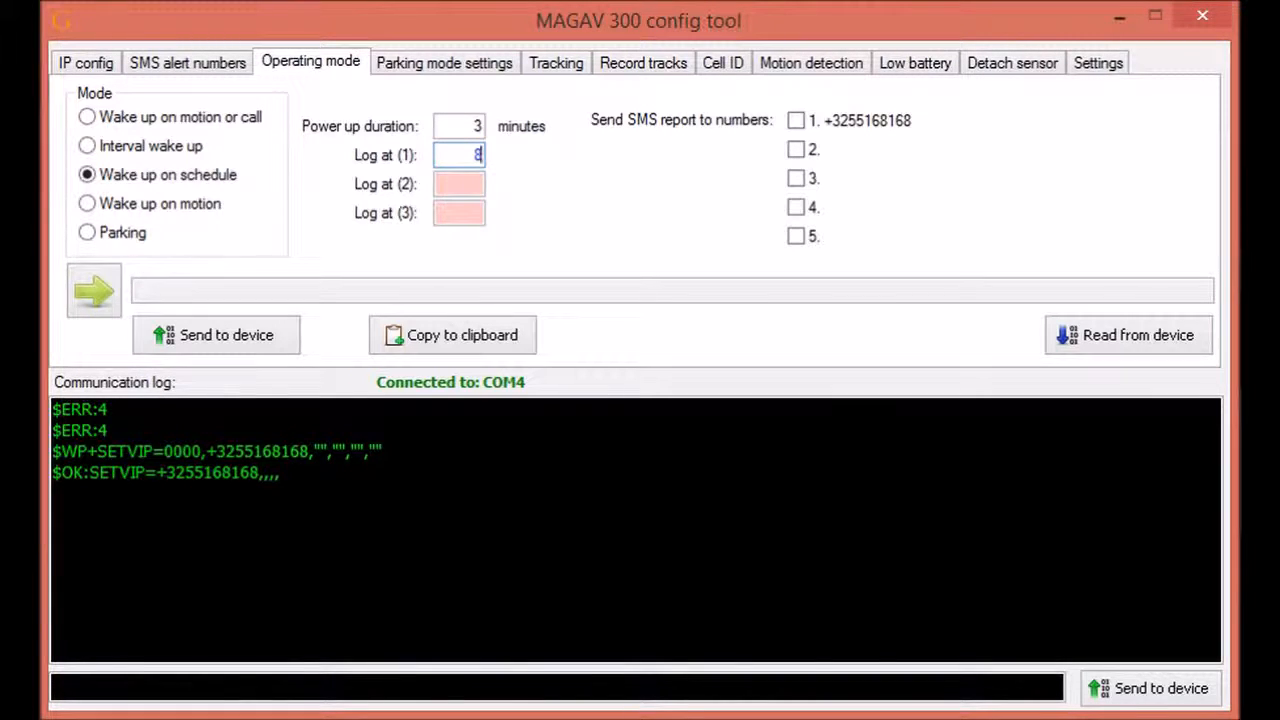
{"action": "left_click", "coordinate": [476, 182]}
{"action": "type", "text": "12"}
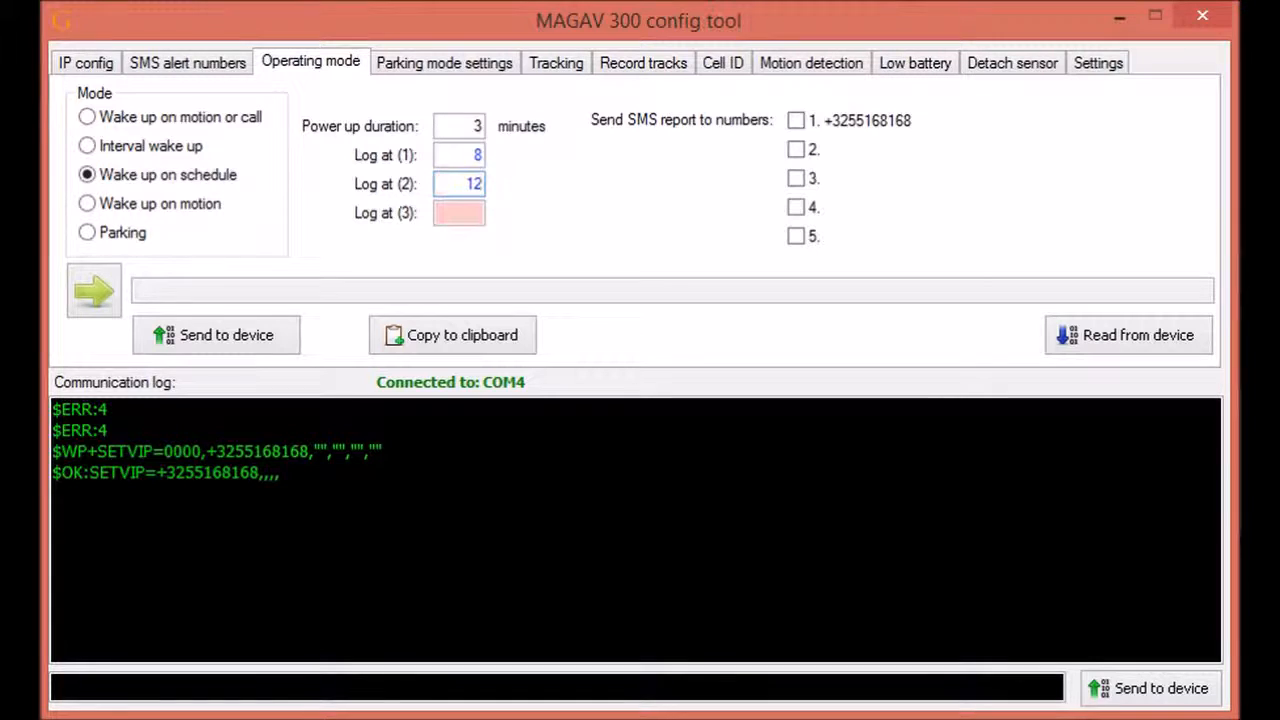
{"action": "left_click", "coordinate": [474, 207]}
{"action": "type", "text": "00"}
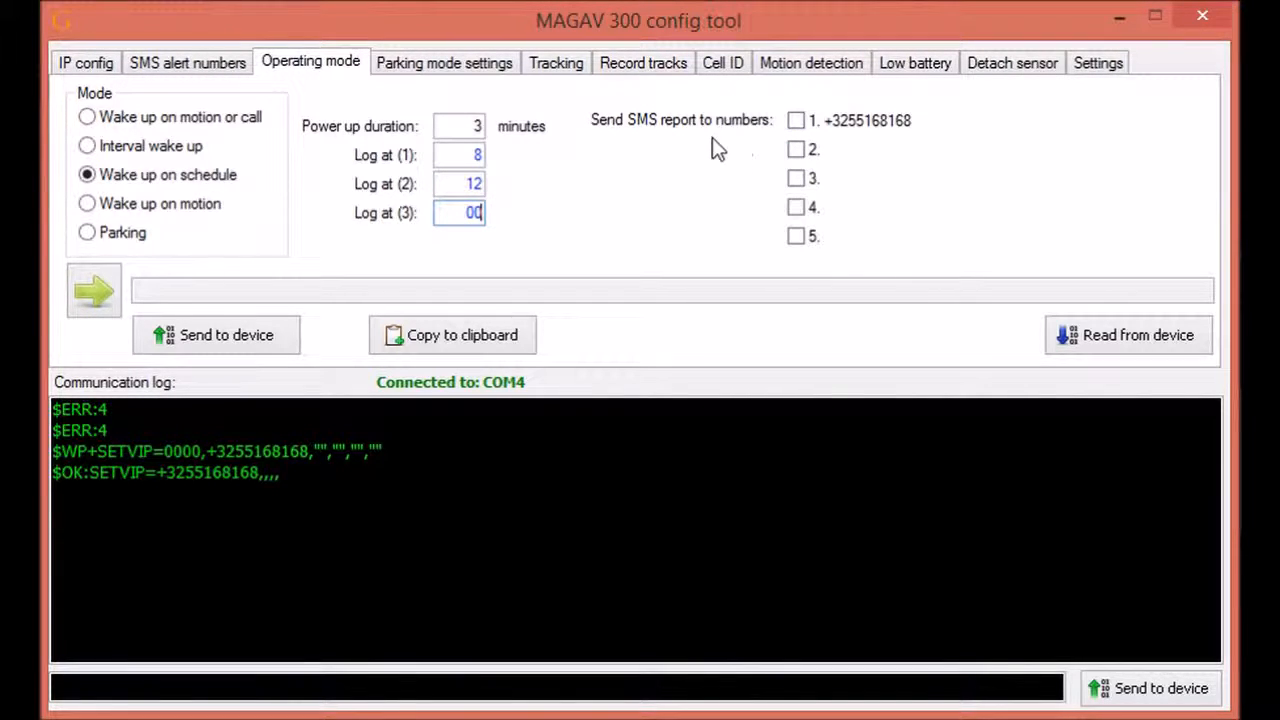
{"action": "left_click", "coordinate": [178, 336]}
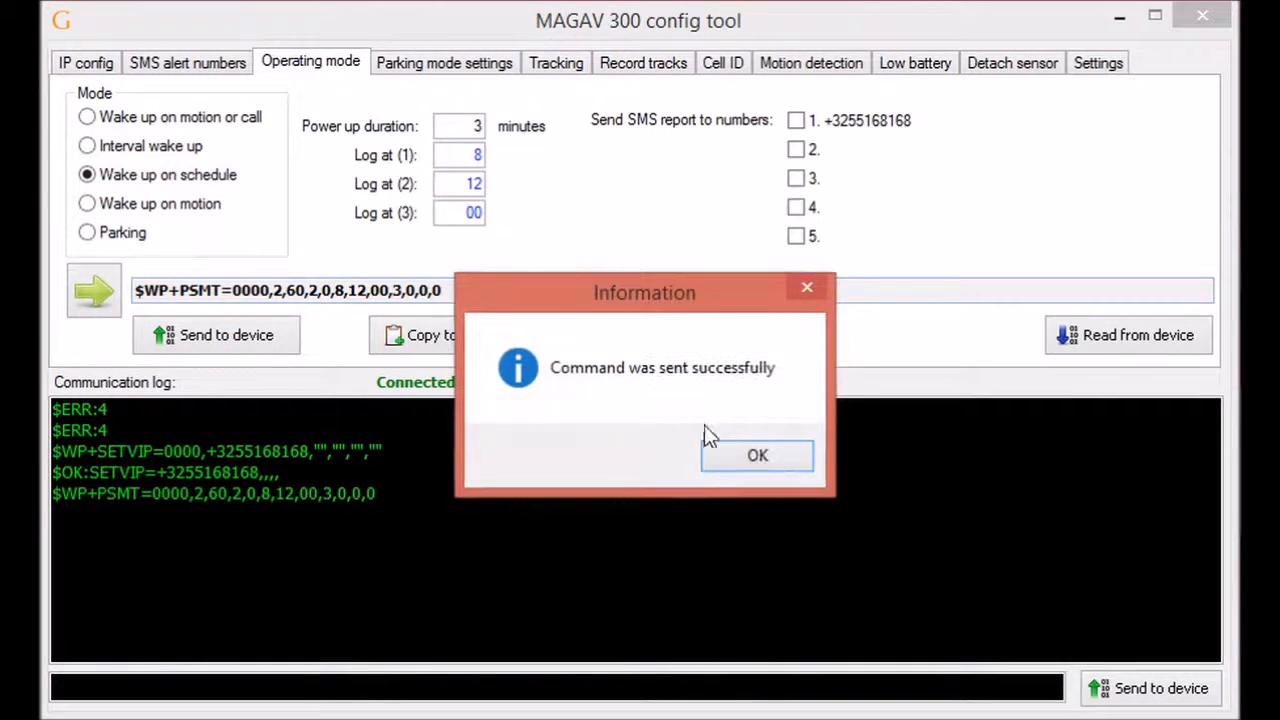
{"action": "left_click", "coordinate": [728, 450]}
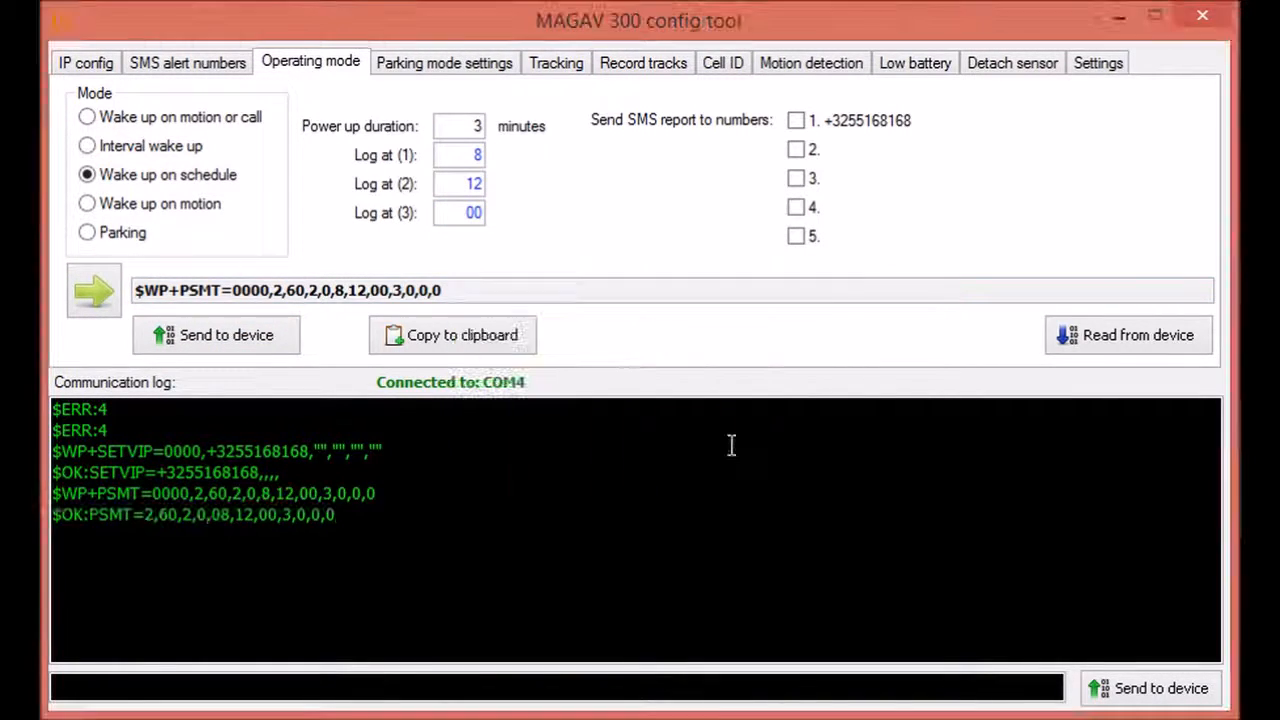
Step: Choose Wake up on motion with log times 23, 8 and 1, and send it to the tracker
{"action": "left_click", "coordinate": [108, 203]}
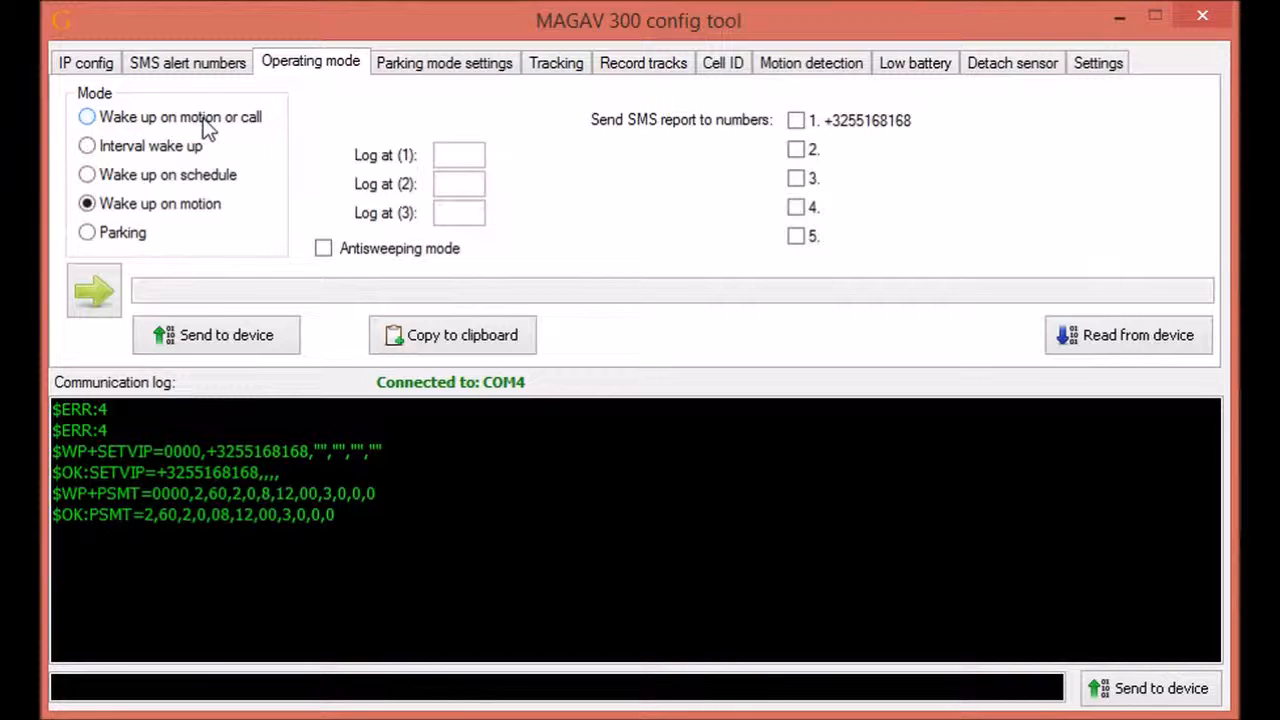
{"action": "left_click", "coordinate": [449, 158]}
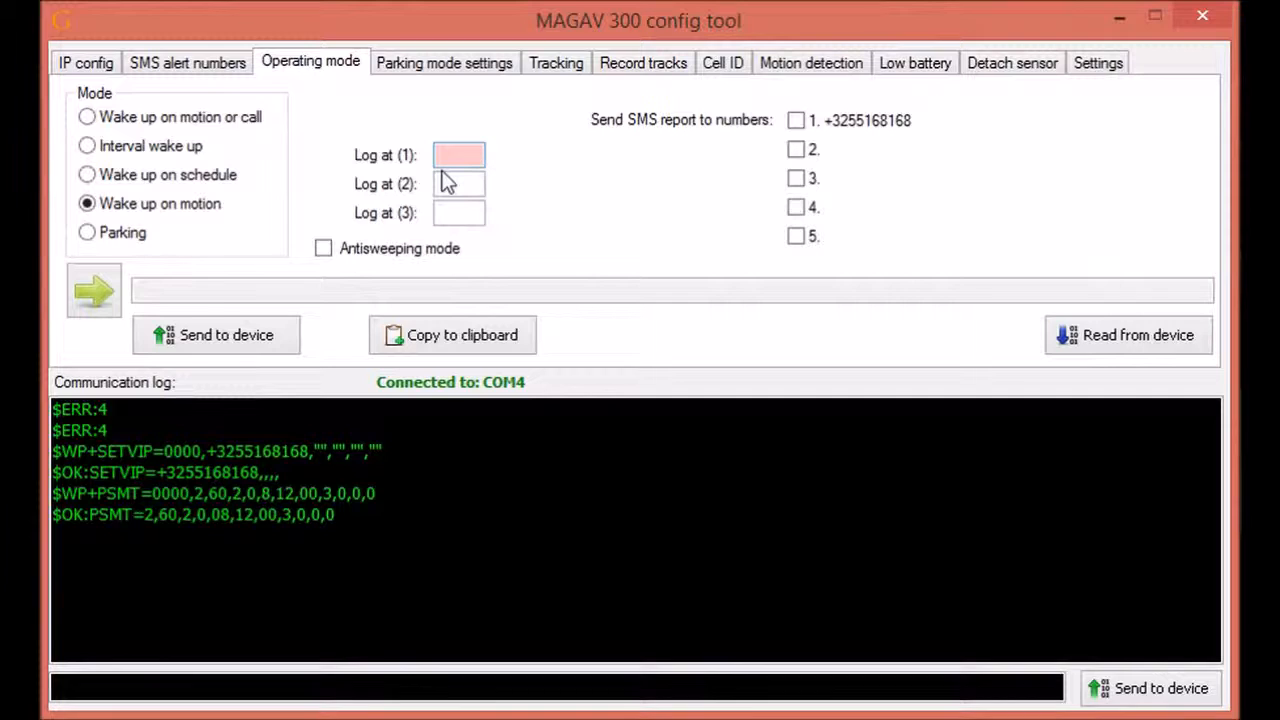
{"action": "type", "text": "23"}
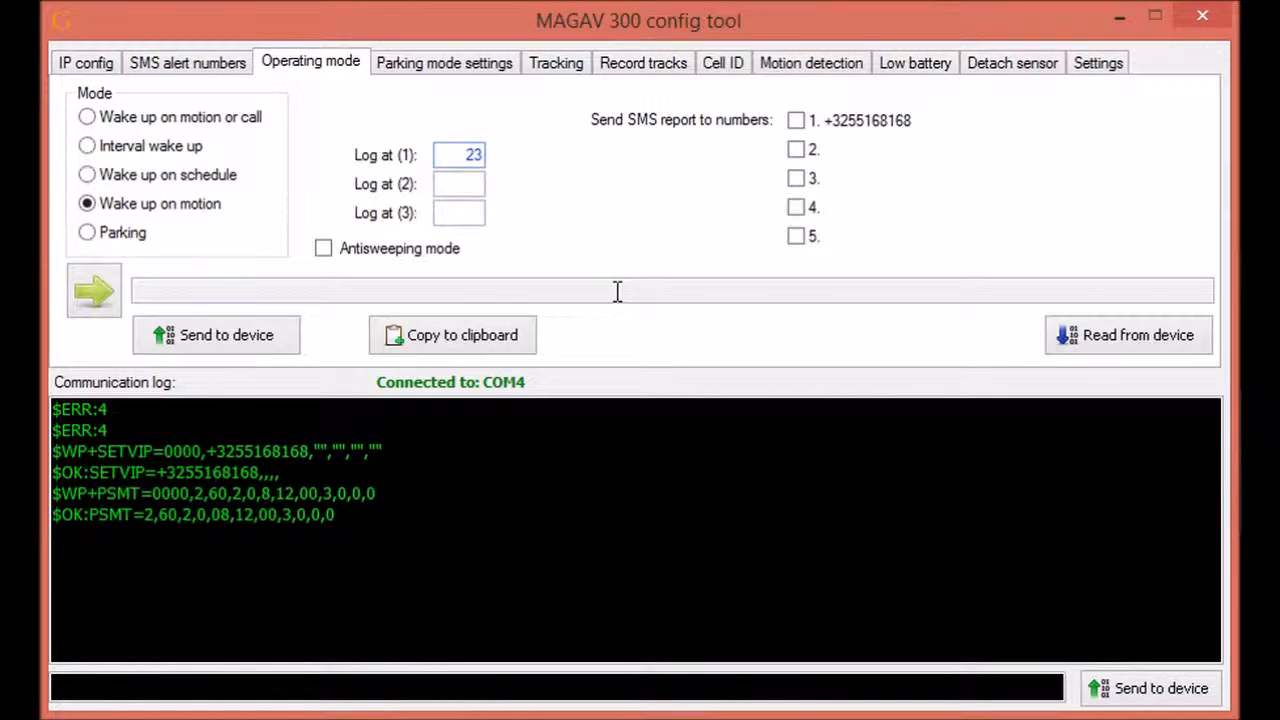
{"action": "left_click", "coordinate": [465, 190]}
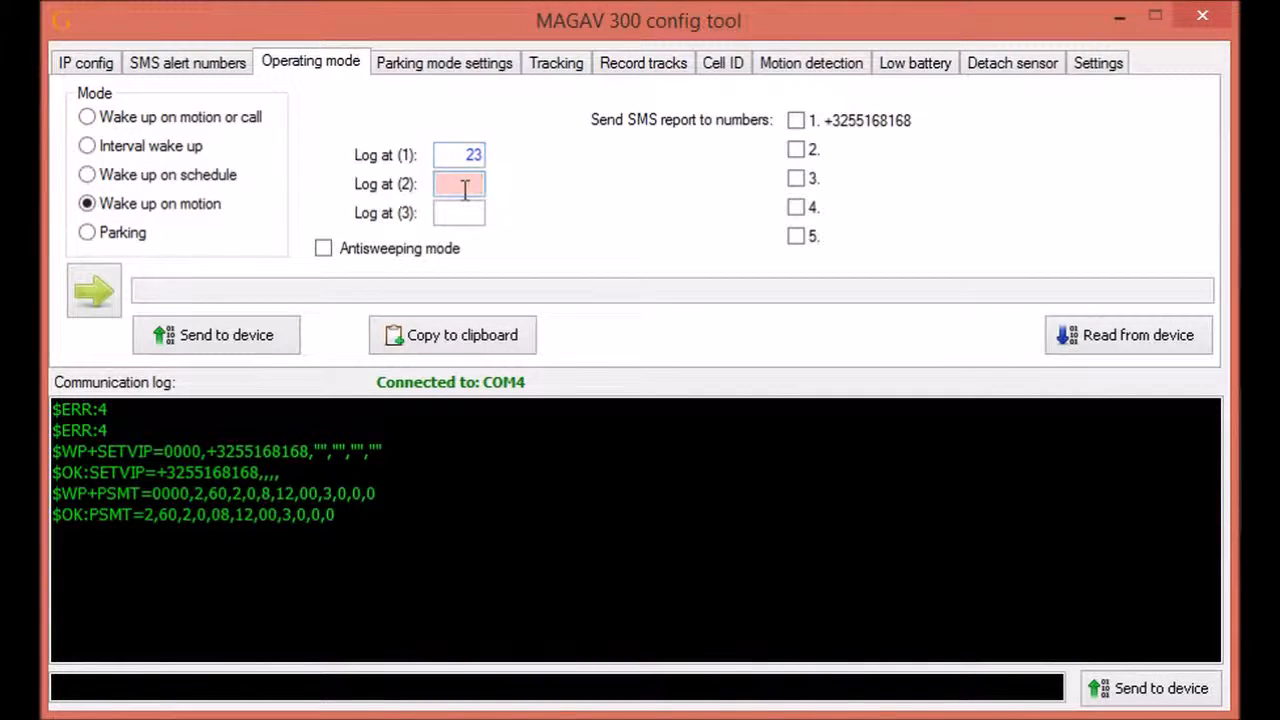
{"action": "type", "text": "8"}
{"action": "left_click", "coordinate": [478, 212]}
{"action": "type", "text": "1"}
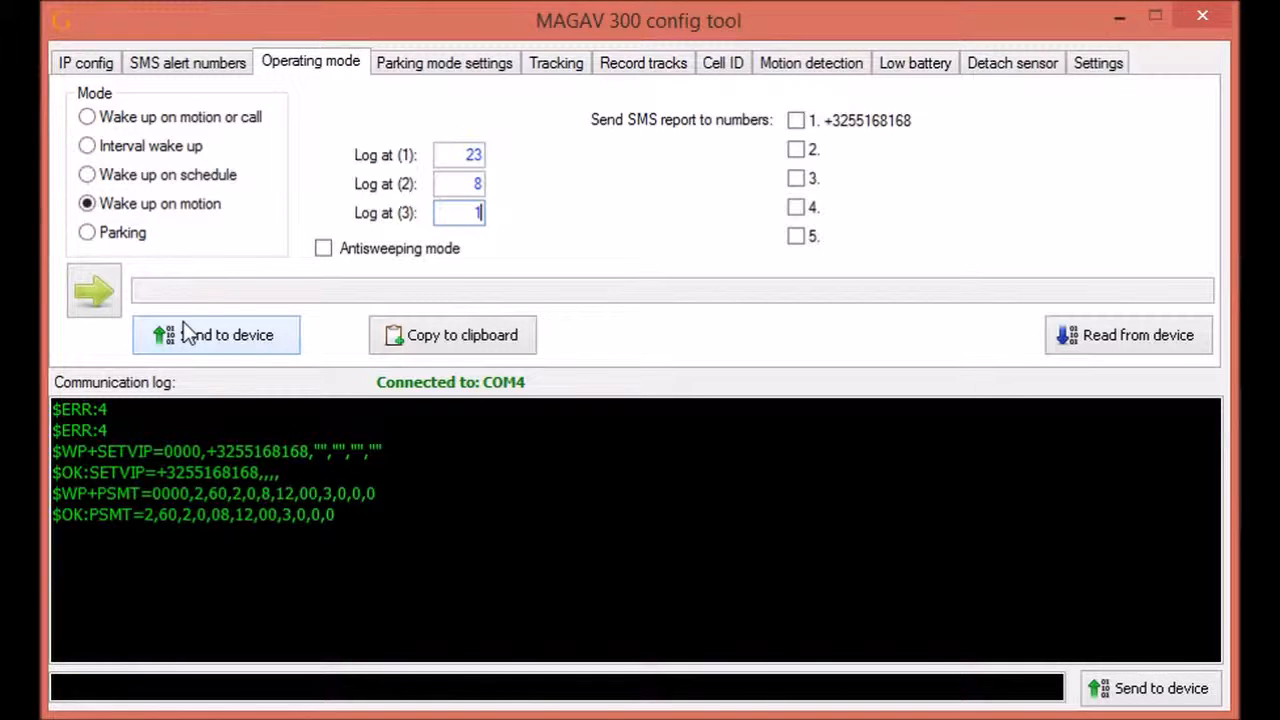
{"action": "left_click", "coordinate": [209, 338]}
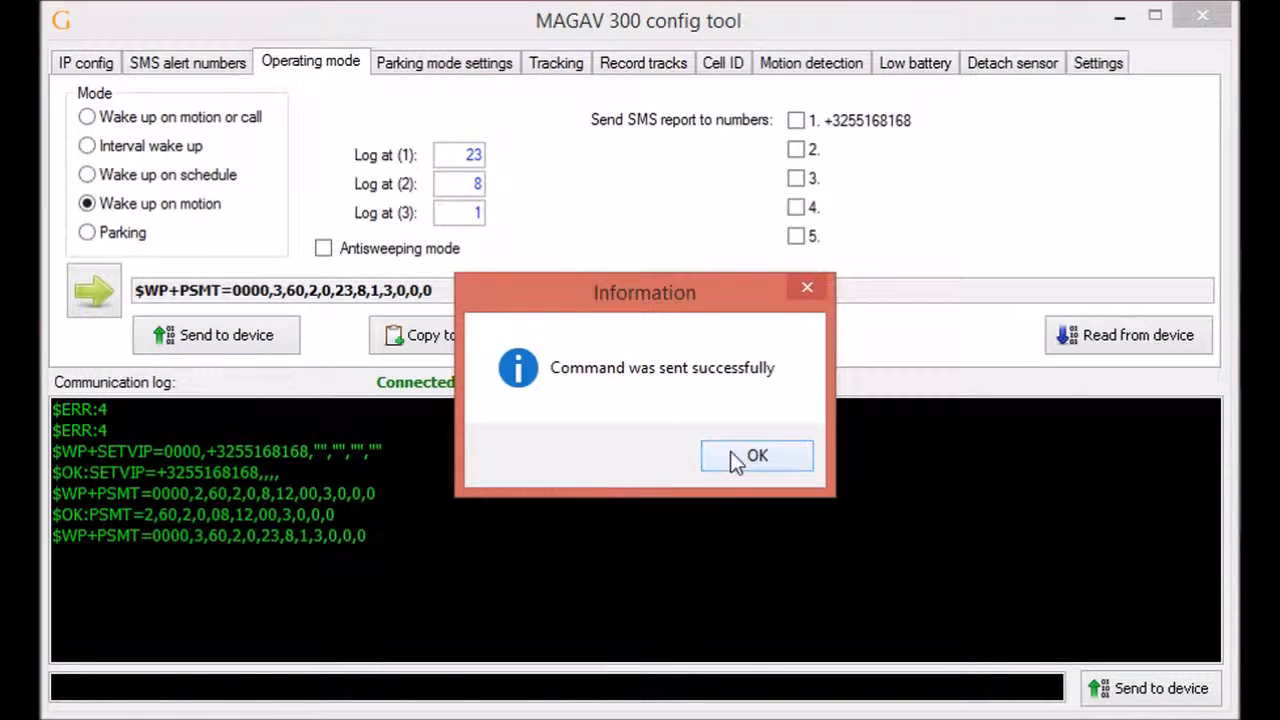
{"action": "left_click", "coordinate": [735, 458]}
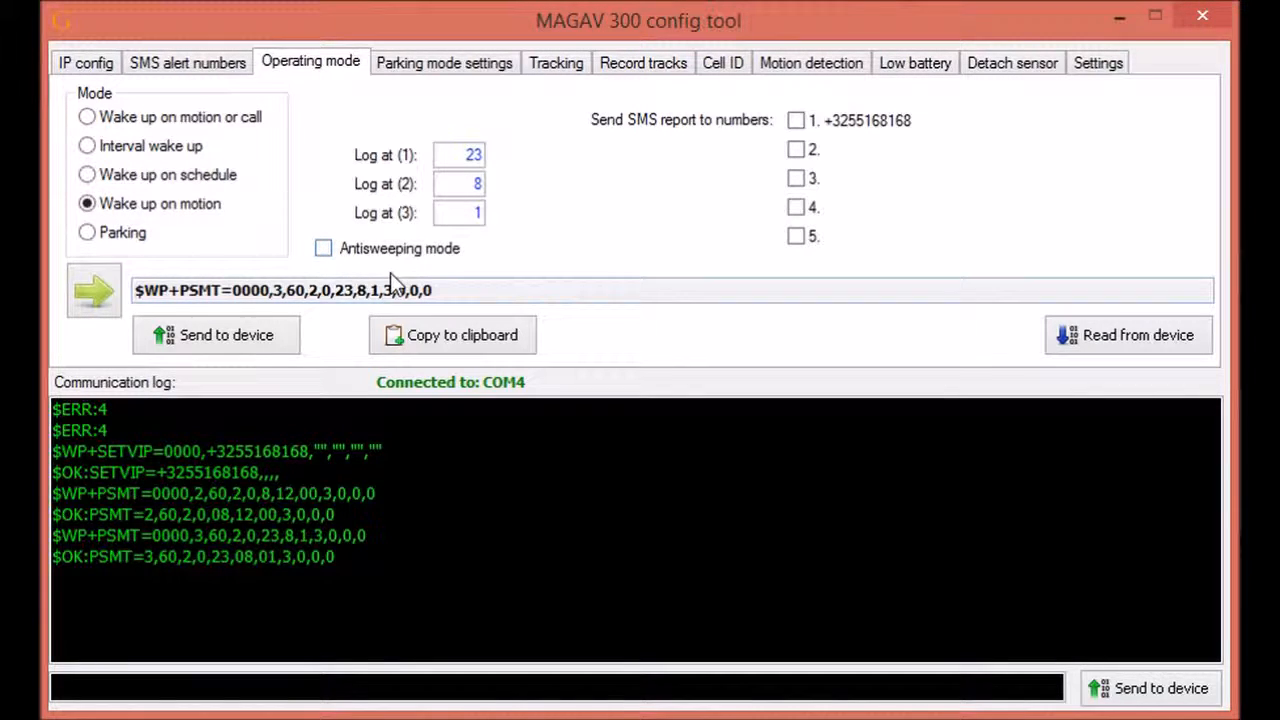
Step: Send Interval wake up with Antisweeping on, log time 12 and SMS reports to number 1
{"action": "left_click", "coordinate": [159, 147]}
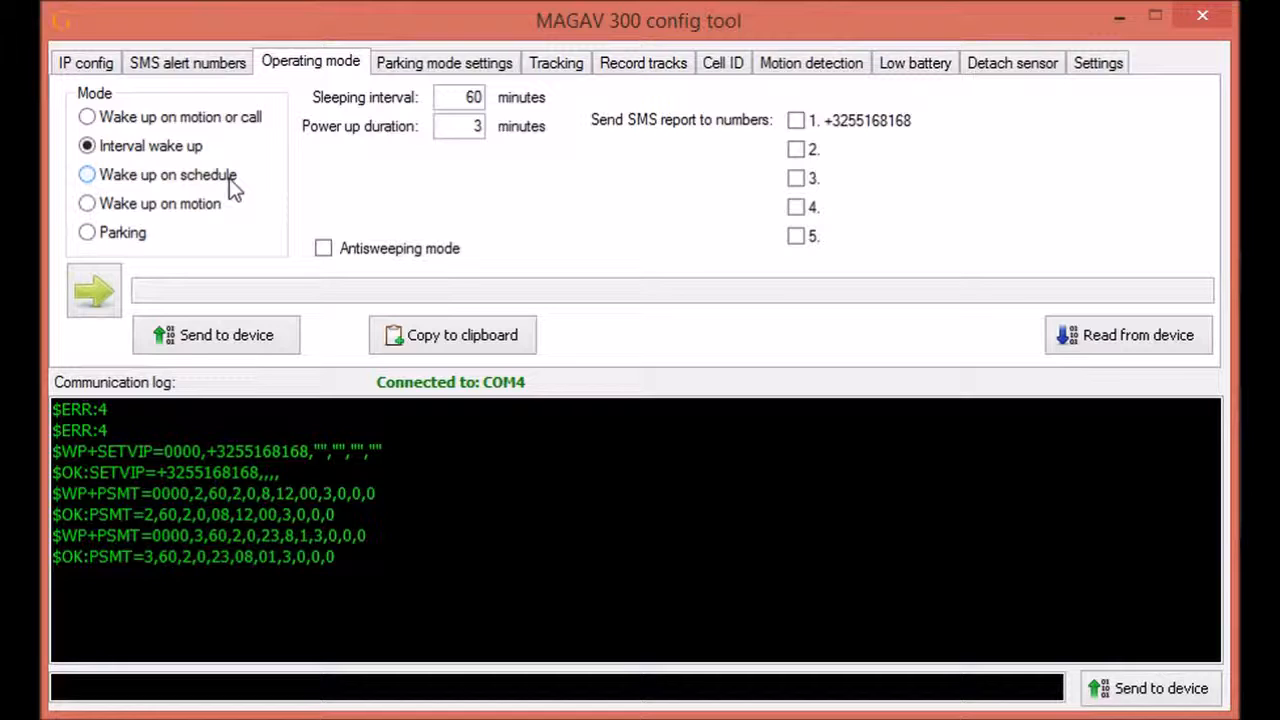
{"action": "left_click", "coordinate": [323, 248]}
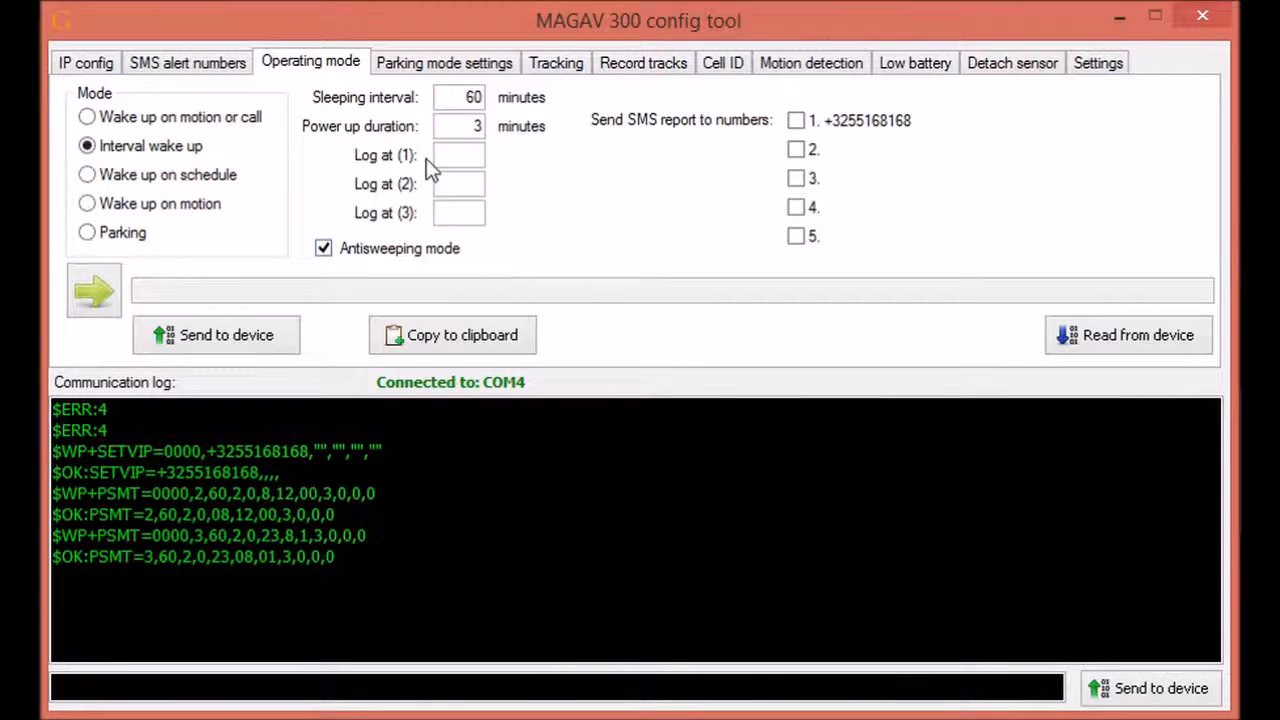
{"action": "left_click", "coordinate": [452, 150]}
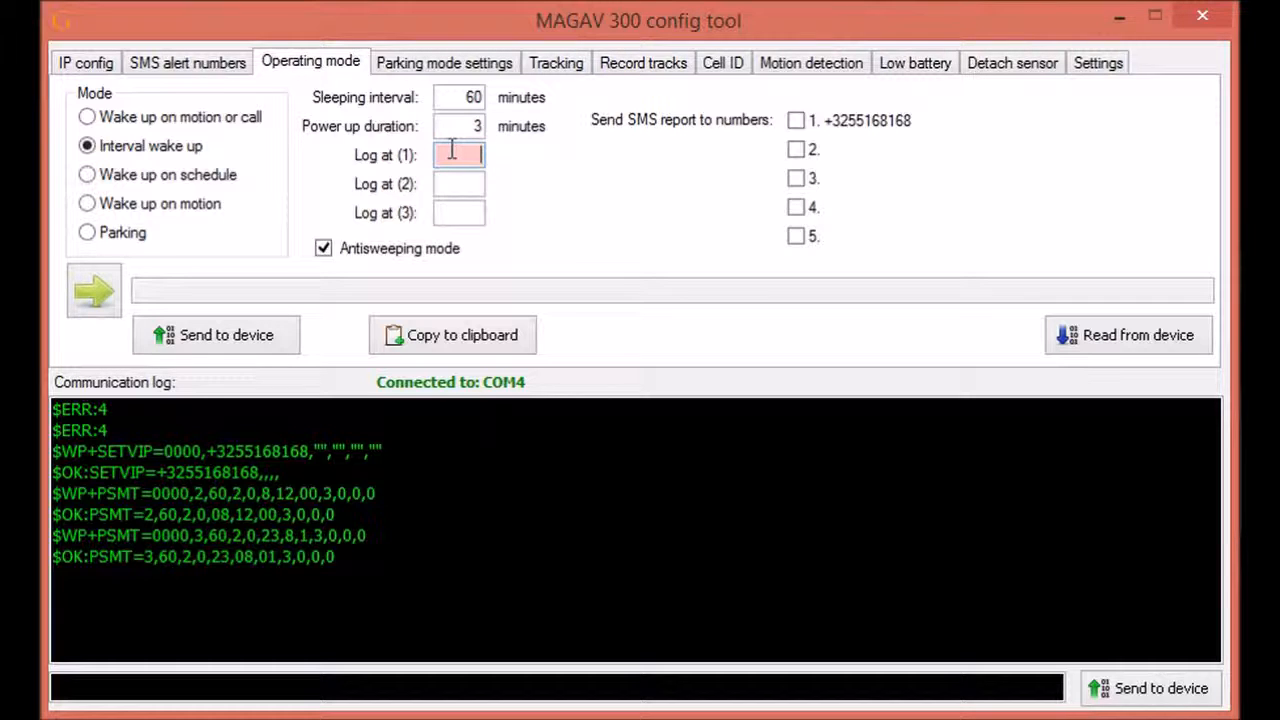
{"action": "type", "text": "12"}
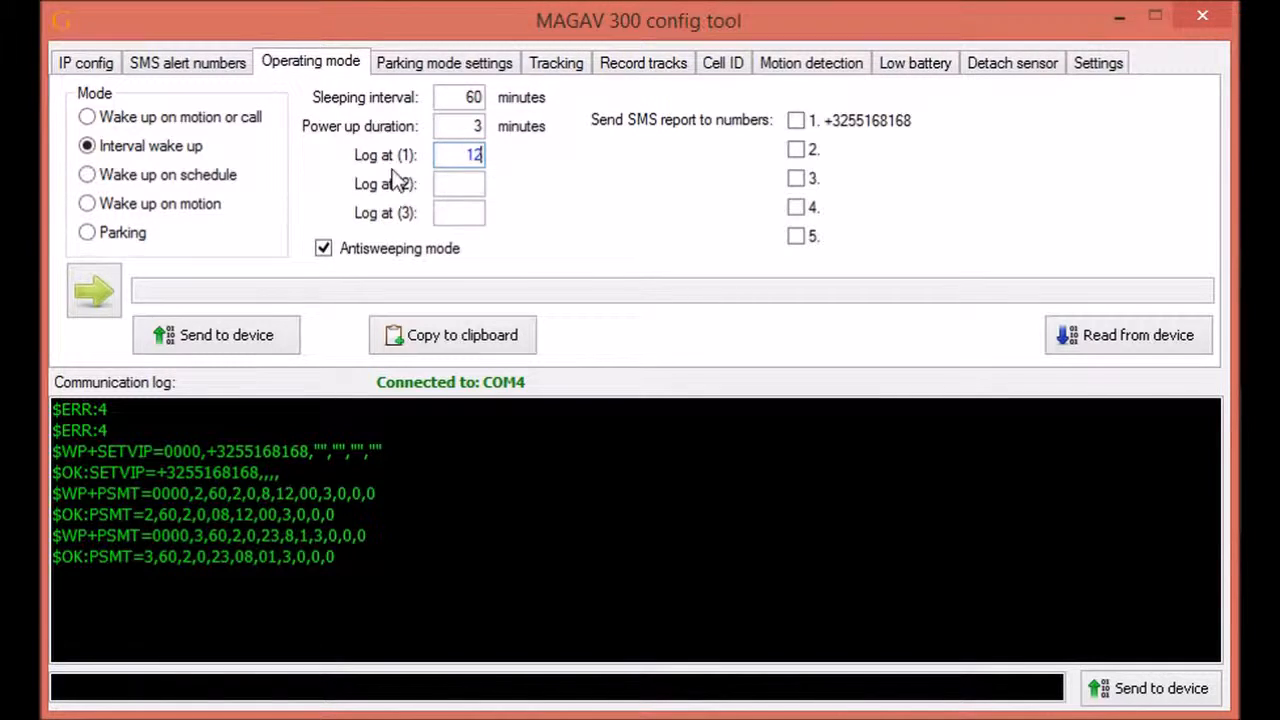
{"action": "left_click", "coordinate": [796, 121]}
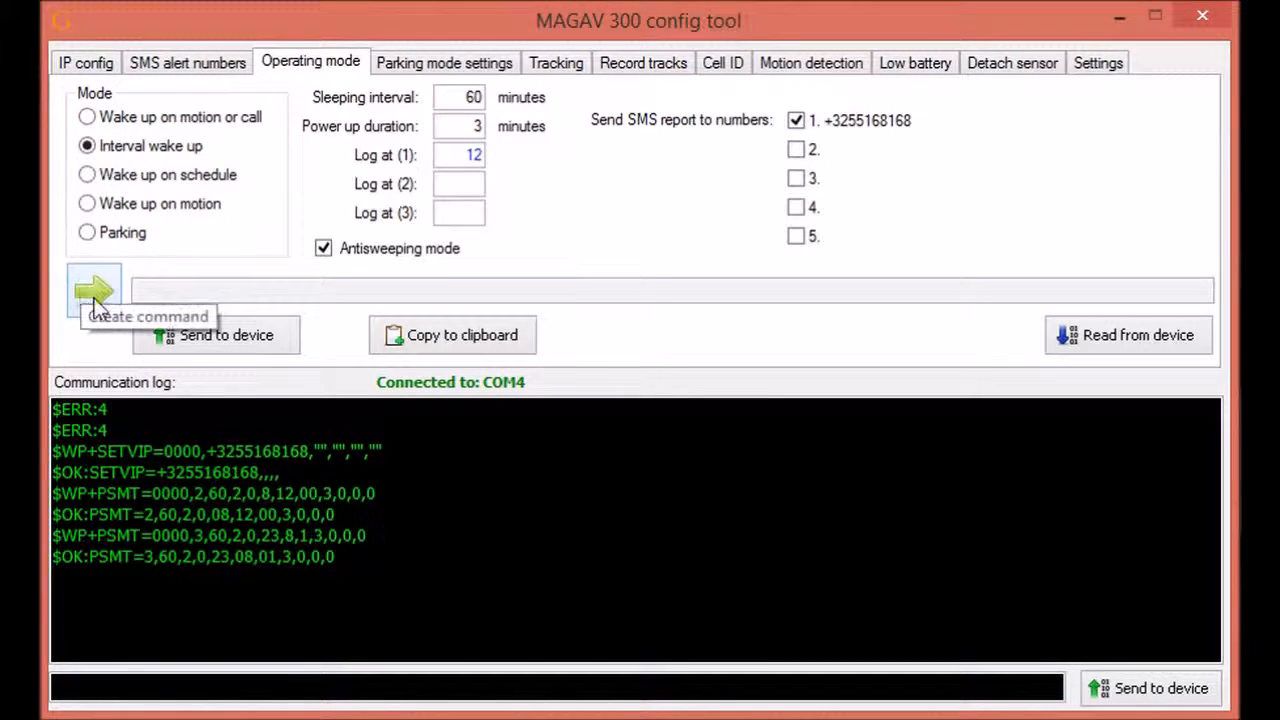
{"action": "left_click", "coordinate": [208, 337]}
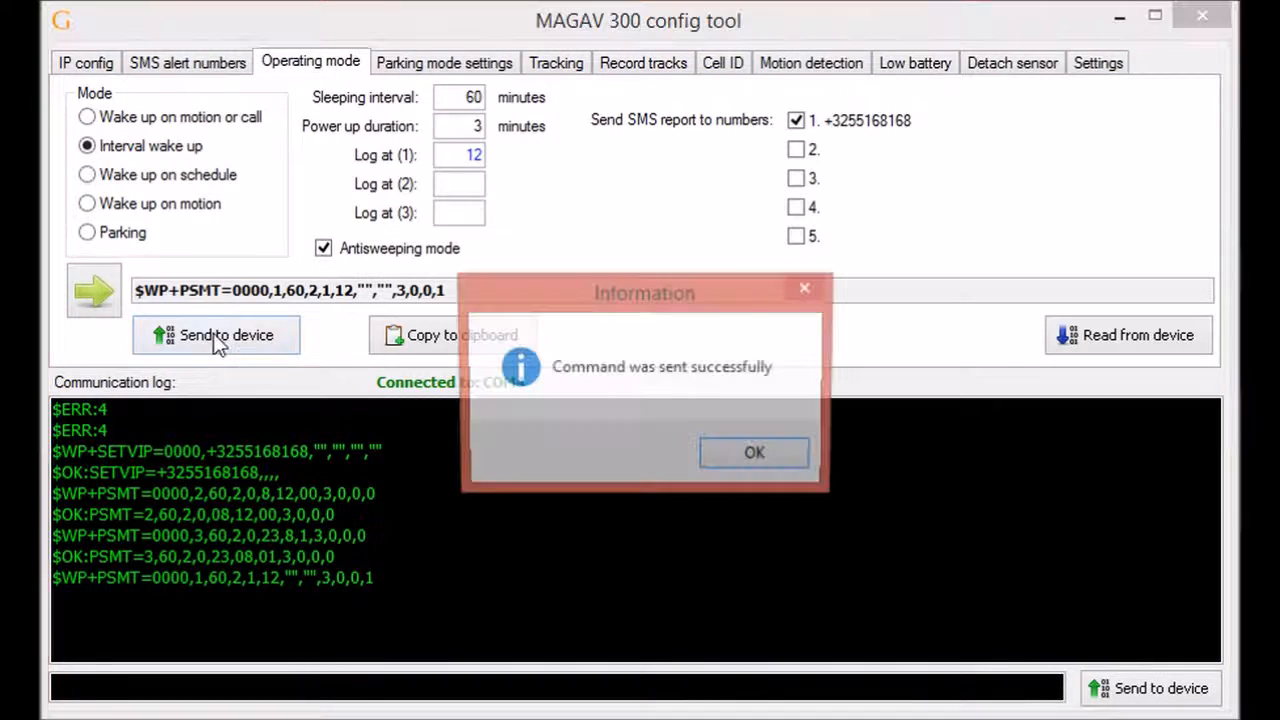
{"action": "left_click", "coordinate": [775, 458]}
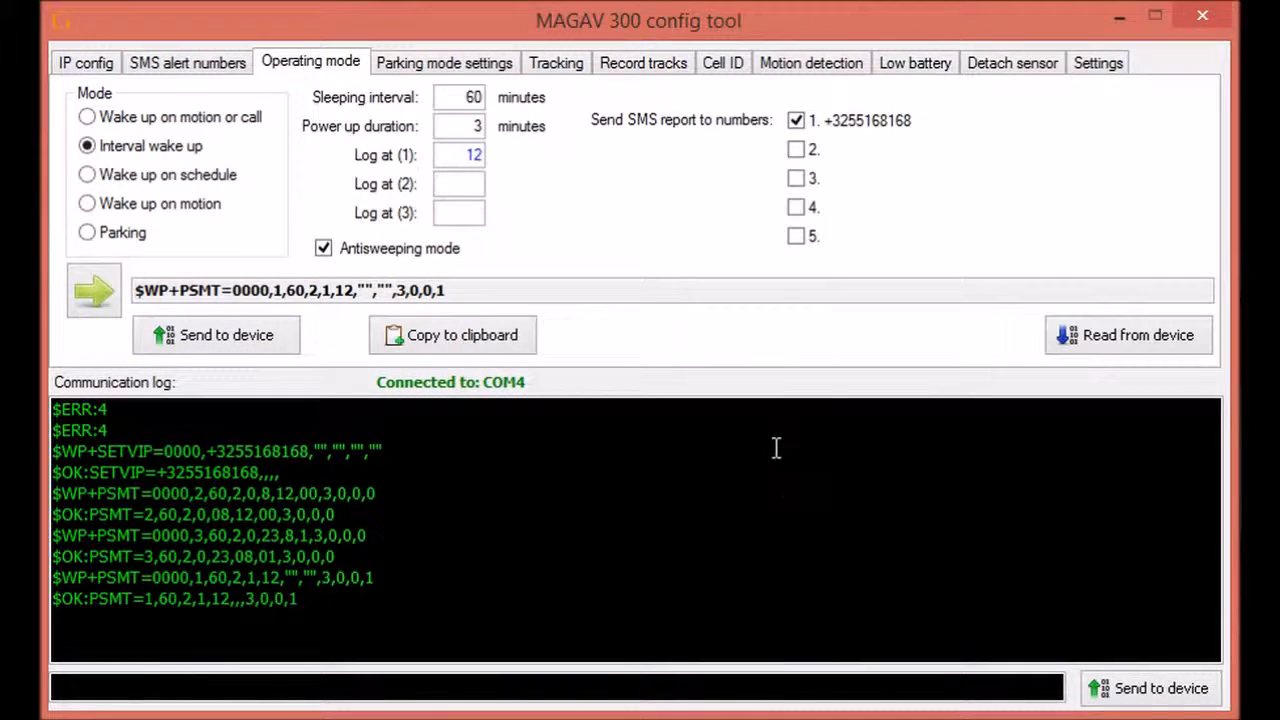
Step: Turn off SMS reports to number 1 and resend the operating mode to the tracker
{"action": "left_click", "coordinate": [798, 121]}
{"action": "left_click", "coordinate": [222, 332]}
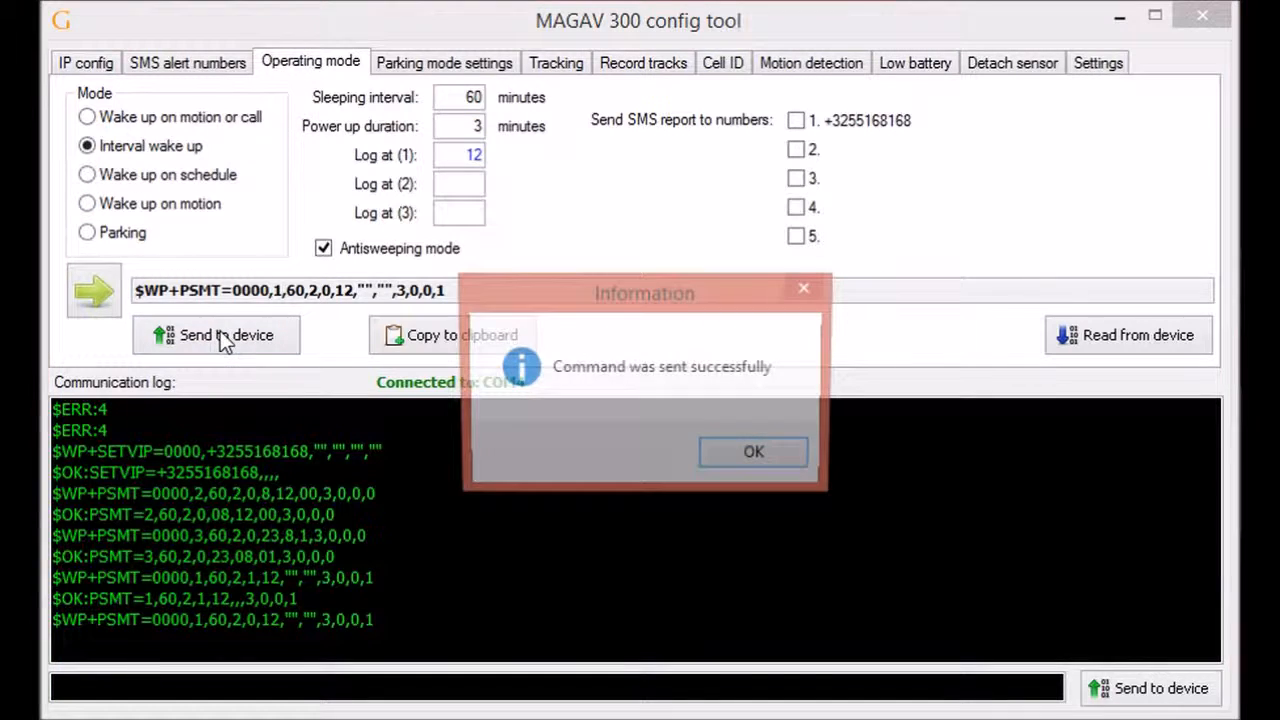
{"action": "left_click", "coordinate": [756, 457]}
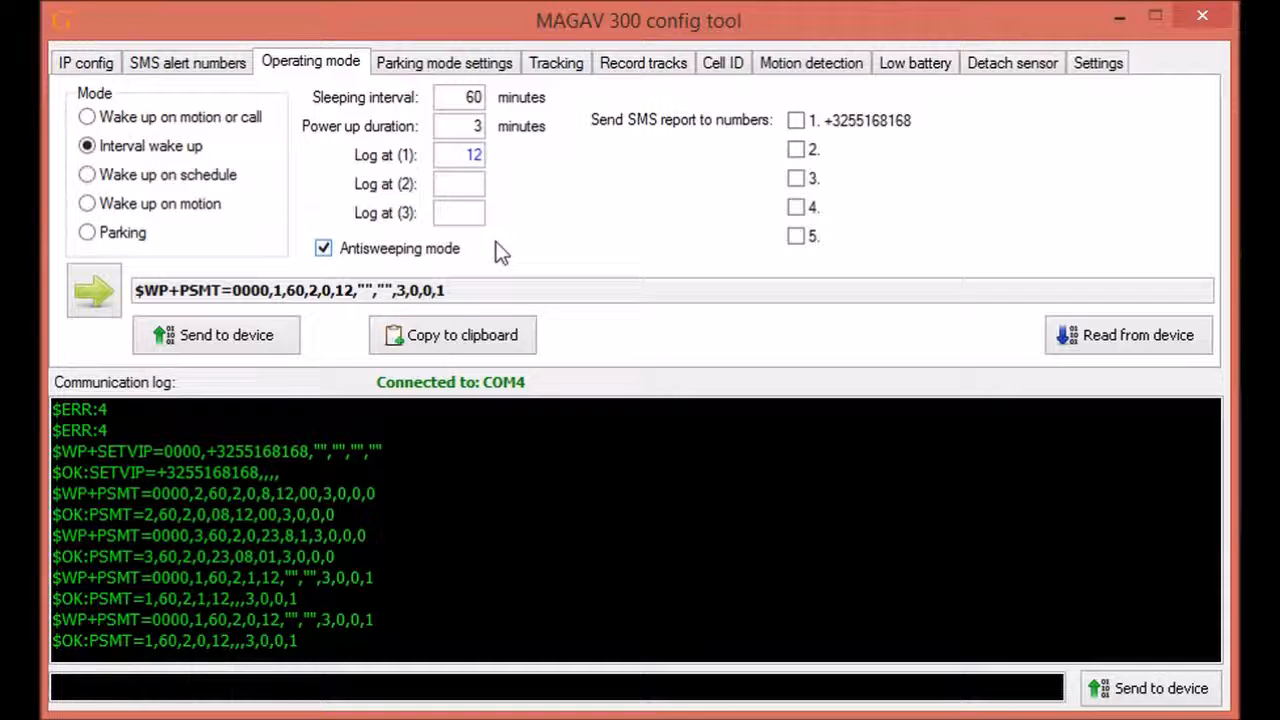
Step: Choose Wake up on motion with log hour 23 and send it, confirmed by $OK:PSMT
{"action": "left_click", "coordinate": [87, 204]}
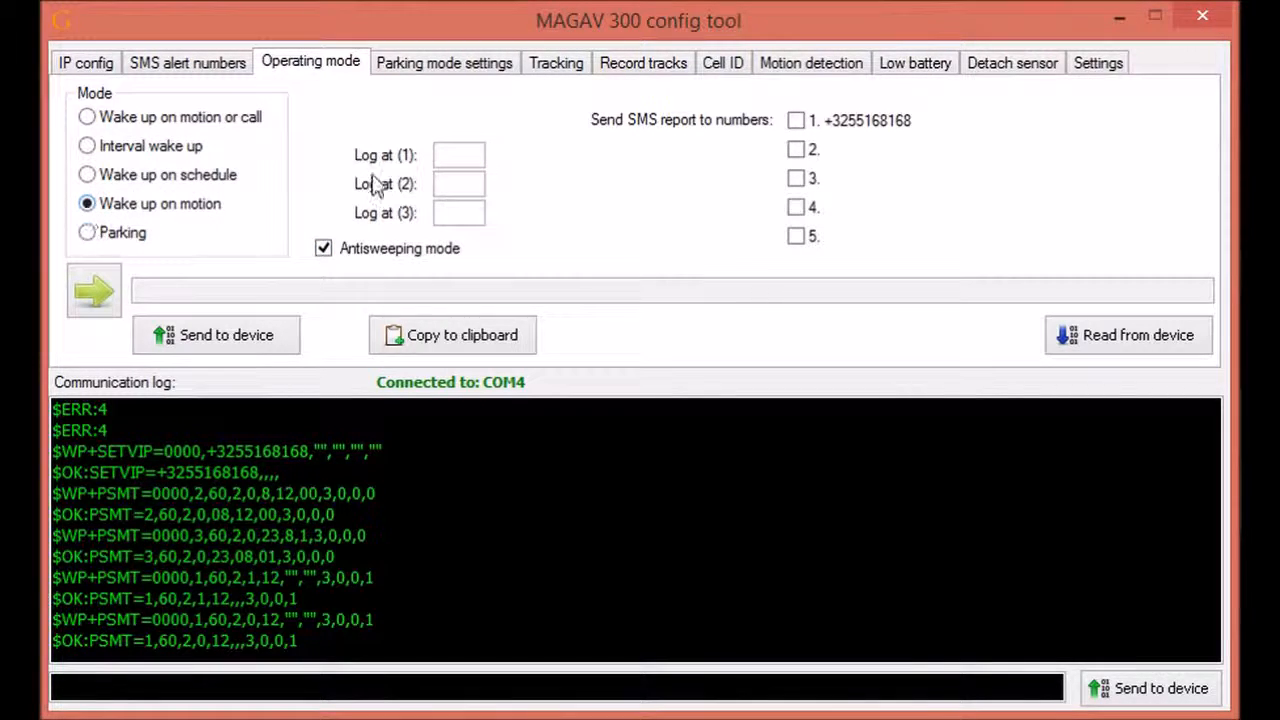
{"action": "left_click", "coordinate": [476, 157]}
{"action": "type", "text": "23"}
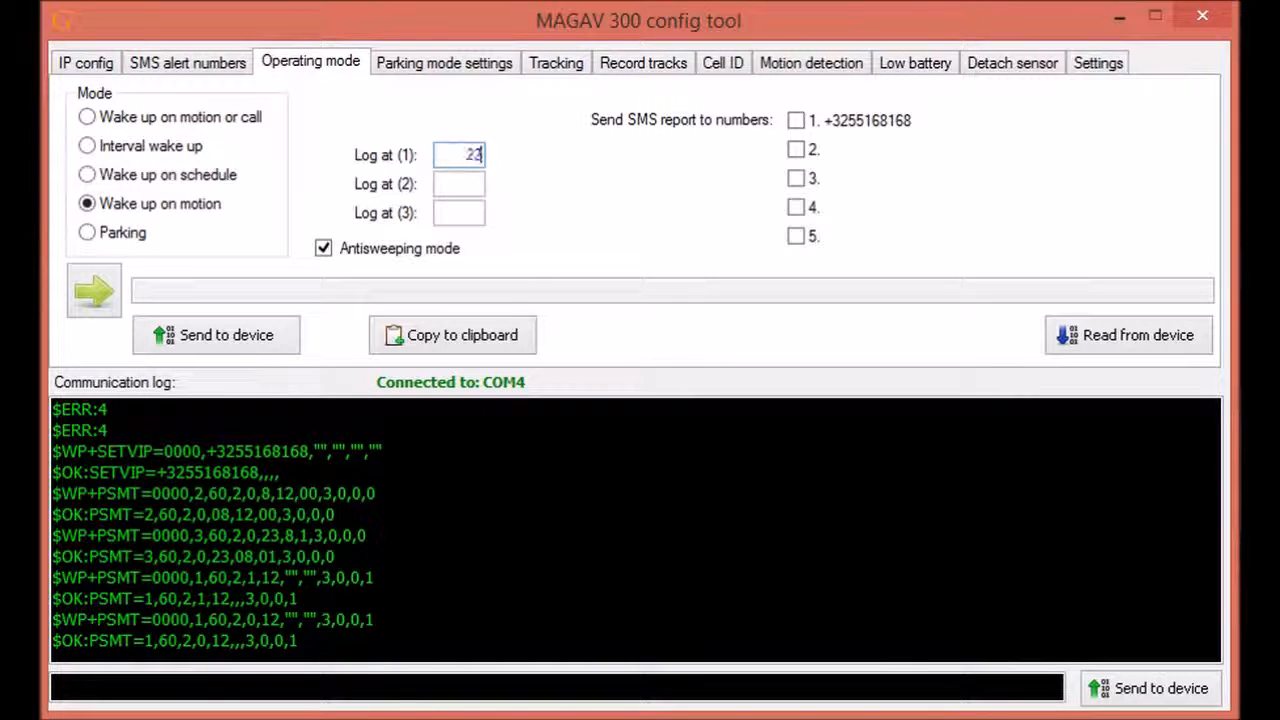
{"action": "left_click", "coordinate": [196, 339]}
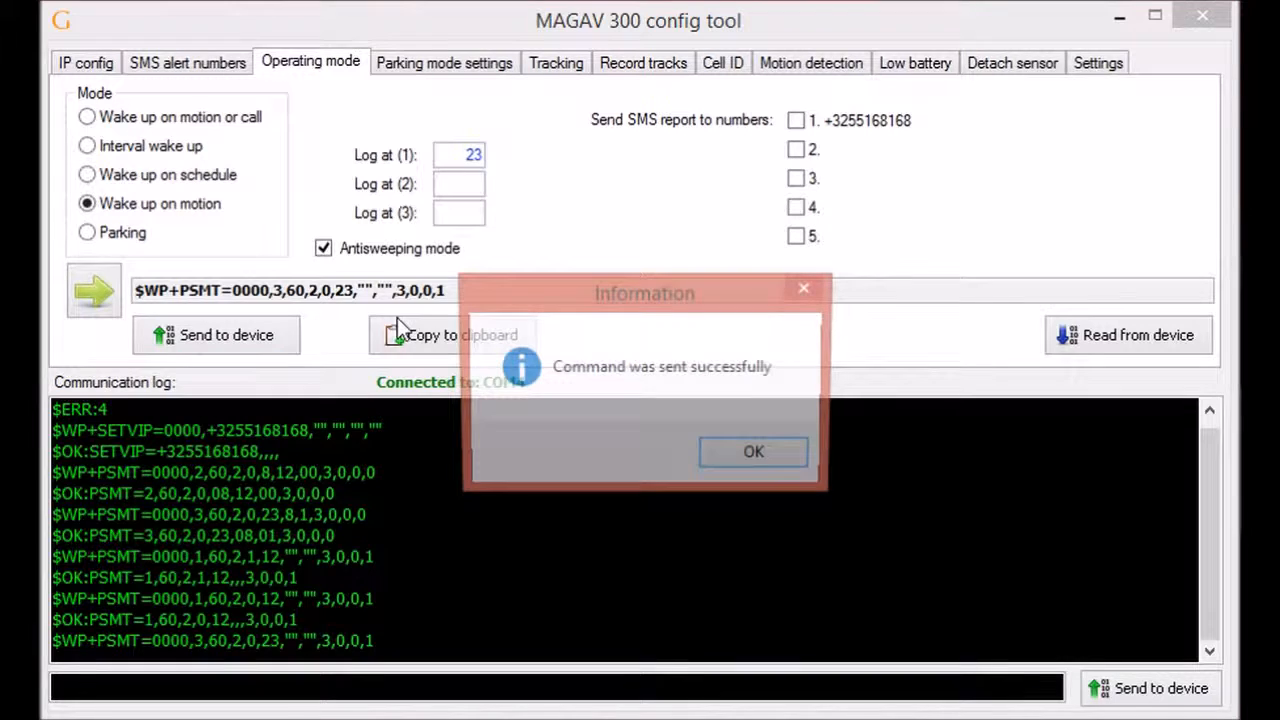
{"action": "left_click", "coordinate": [754, 451]}
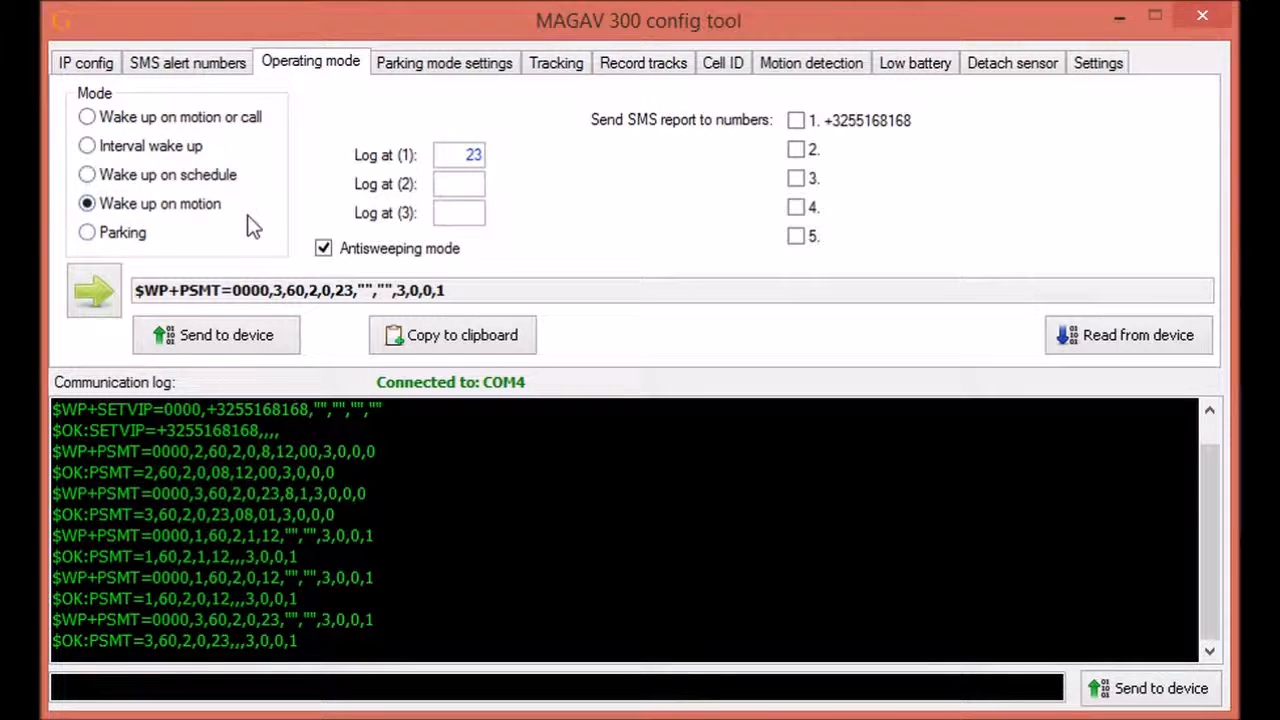
Step: Send Parking mode to the tracker, confirmed by $OK:PSMT=4, and show the parking mode settings
{"action": "left_click", "coordinate": [130, 240]}
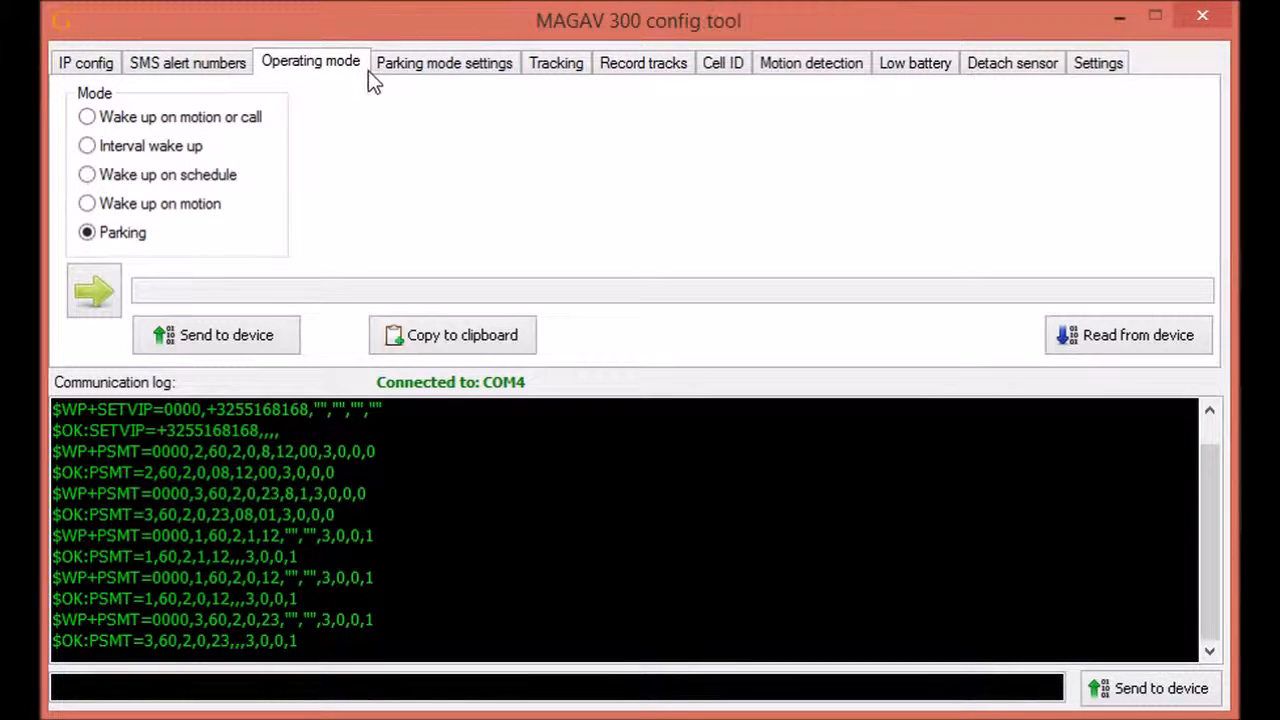
{"action": "left_click", "coordinate": [247, 340]}
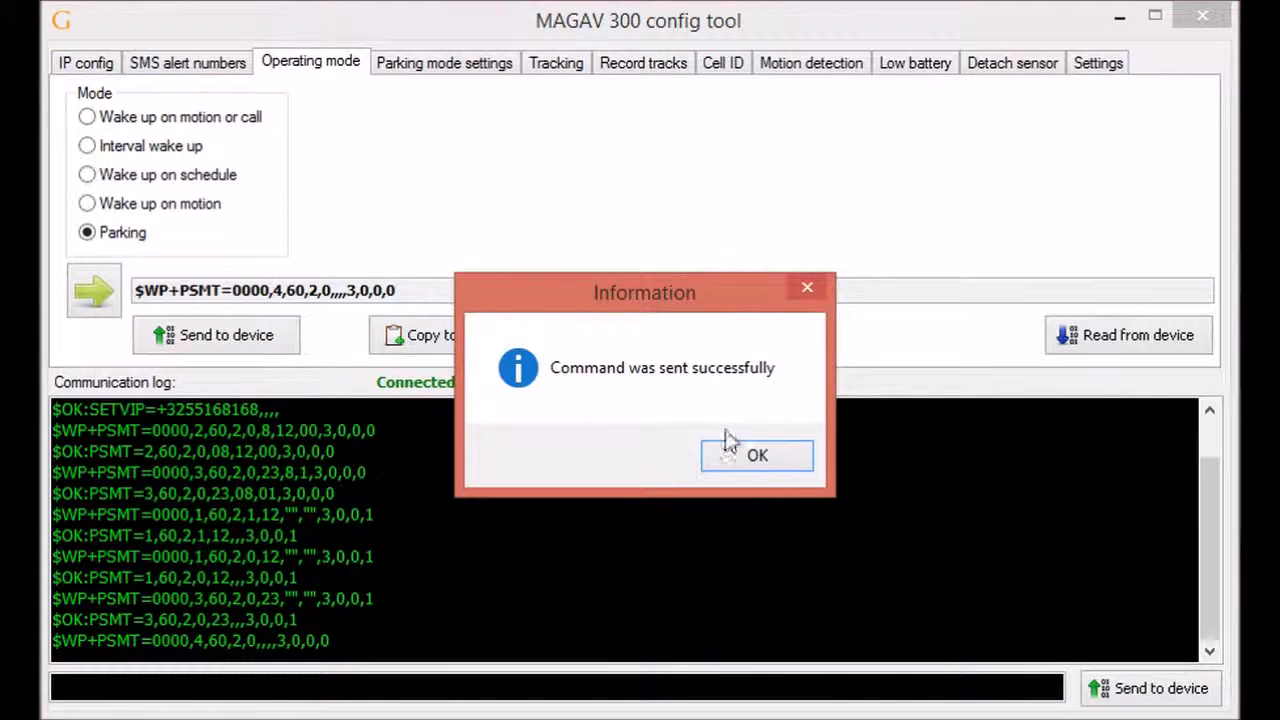
{"action": "left_click", "coordinate": [745, 453]}
{"action": "left_click", "coordinate": [460, 65]}
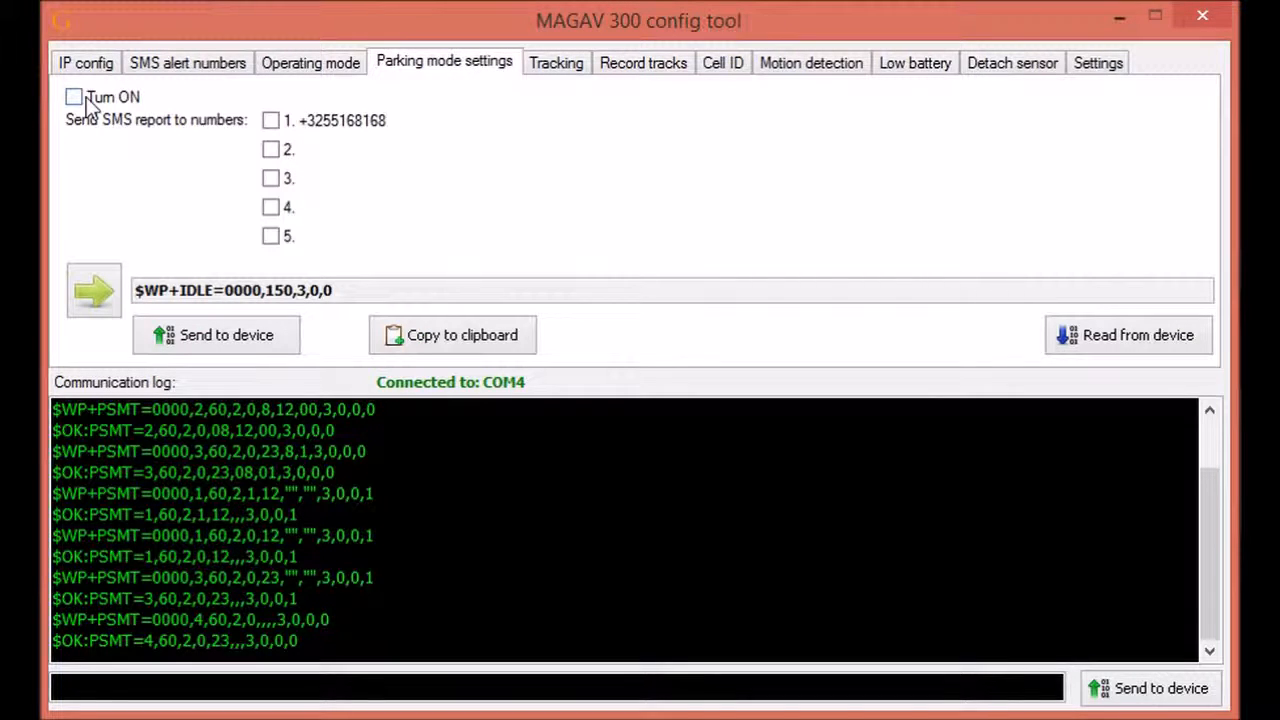
Step: Turn on parking detection with 150 sec stationary time and 3 sec motion time
{"action": "left_click", "coordinate": [308, 66]}
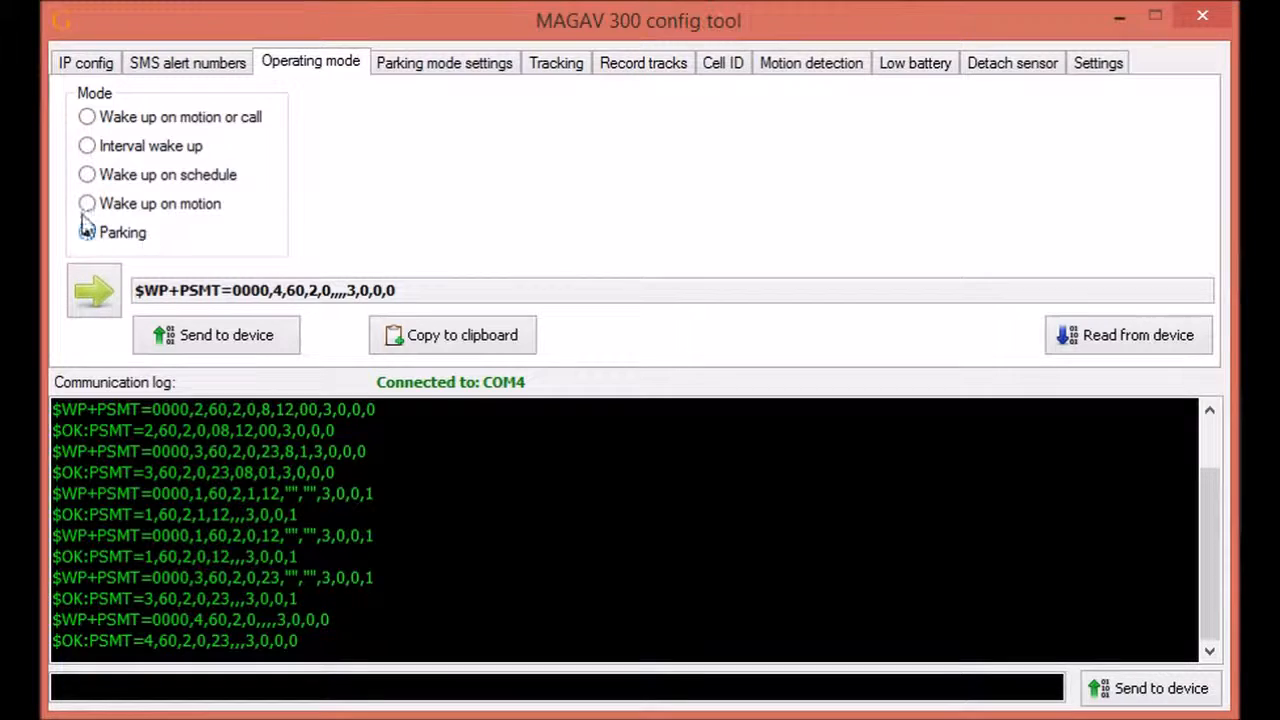
{"action": "left_click", "coordinate": [426, 66]}
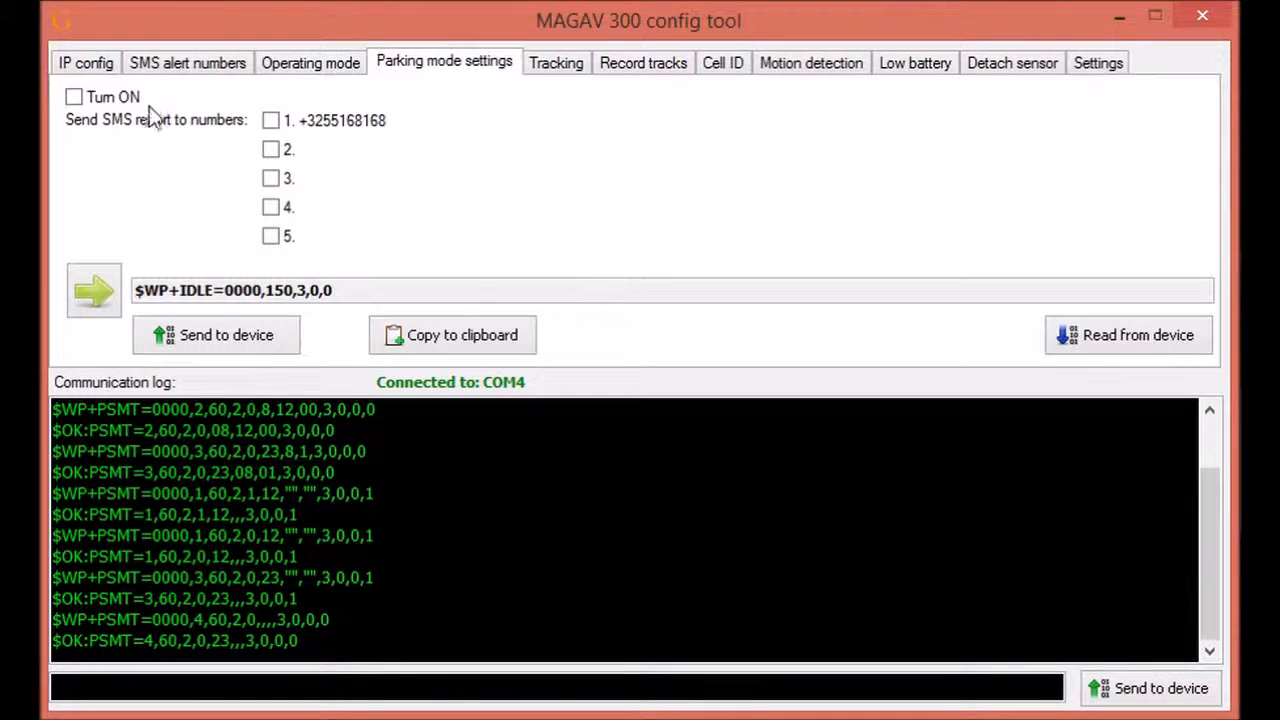
{"action": "left_click", "coordinate": [76, 99]}
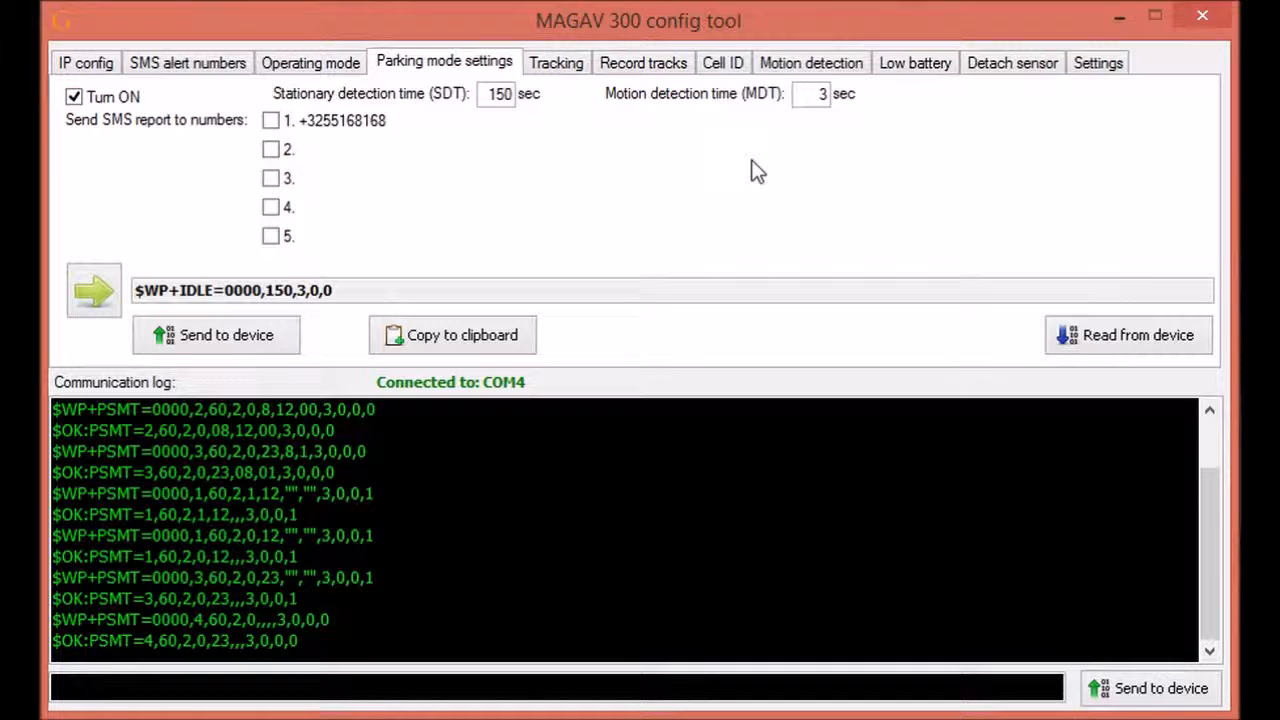
Step: Enable parking SMS reports to number 1 and send the settings, confirmed by $OK:IDLE=150,3,2,1
{"action": "left_click", "coordinate": [272, 122]}
{"action": "left_click", "coordinate": [215, 340]}
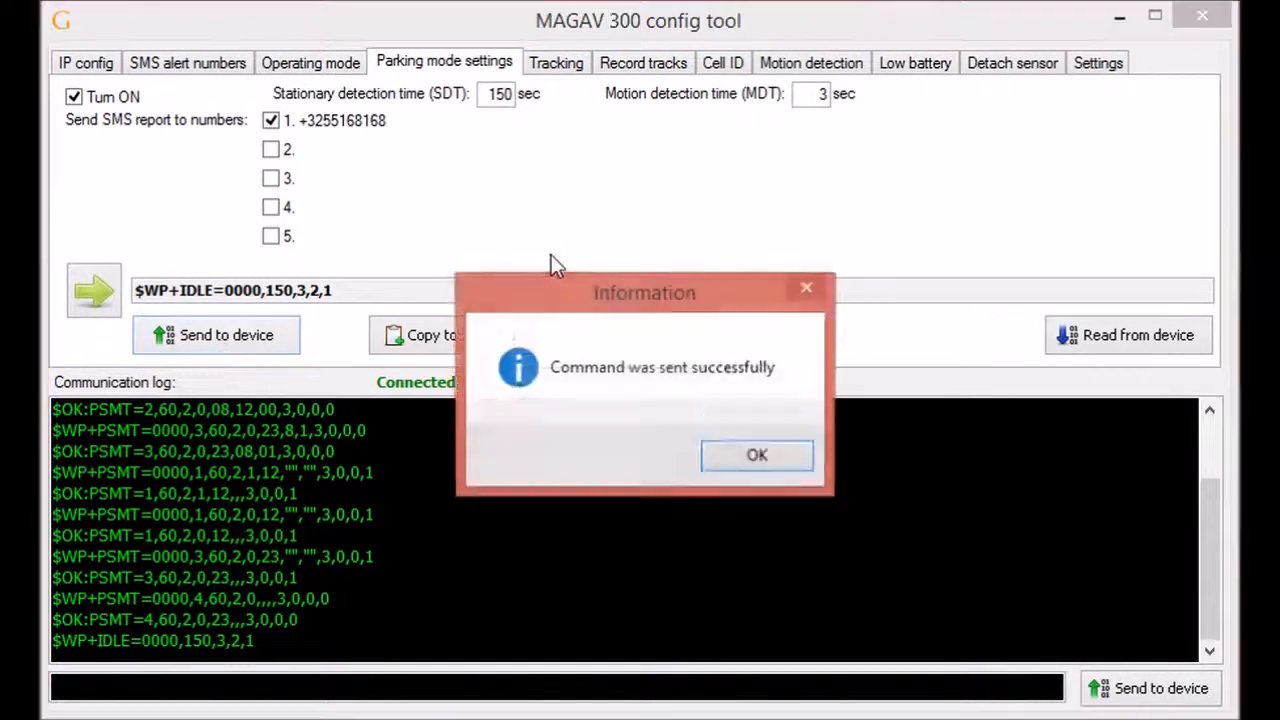
{"action": "left_click", "coordinate": [757, 455]}
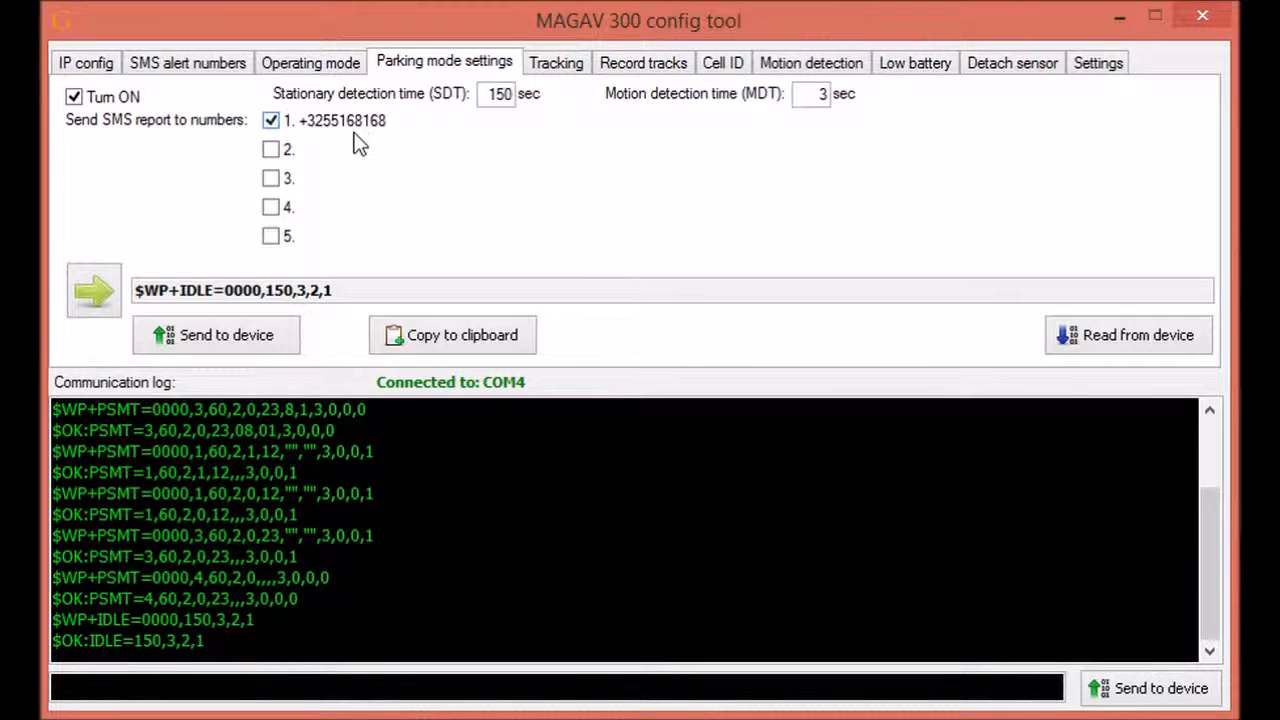
{"action": "left_click", "coordinate": [298, 63]}
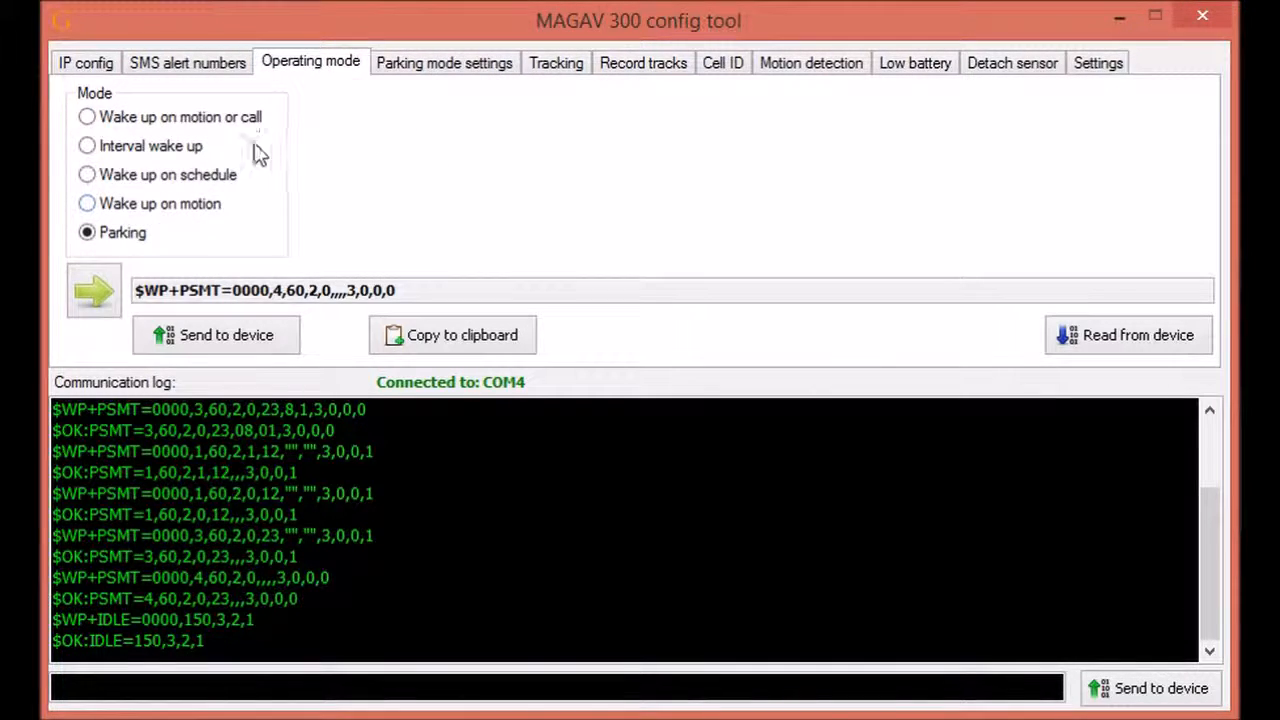
Step: Select Wake up on motion mode with Antisweeping turned off
{"action": "left_click", "coordinate": [130, 204]}
{"action": "left_click", "coordinate": [323, 248]}
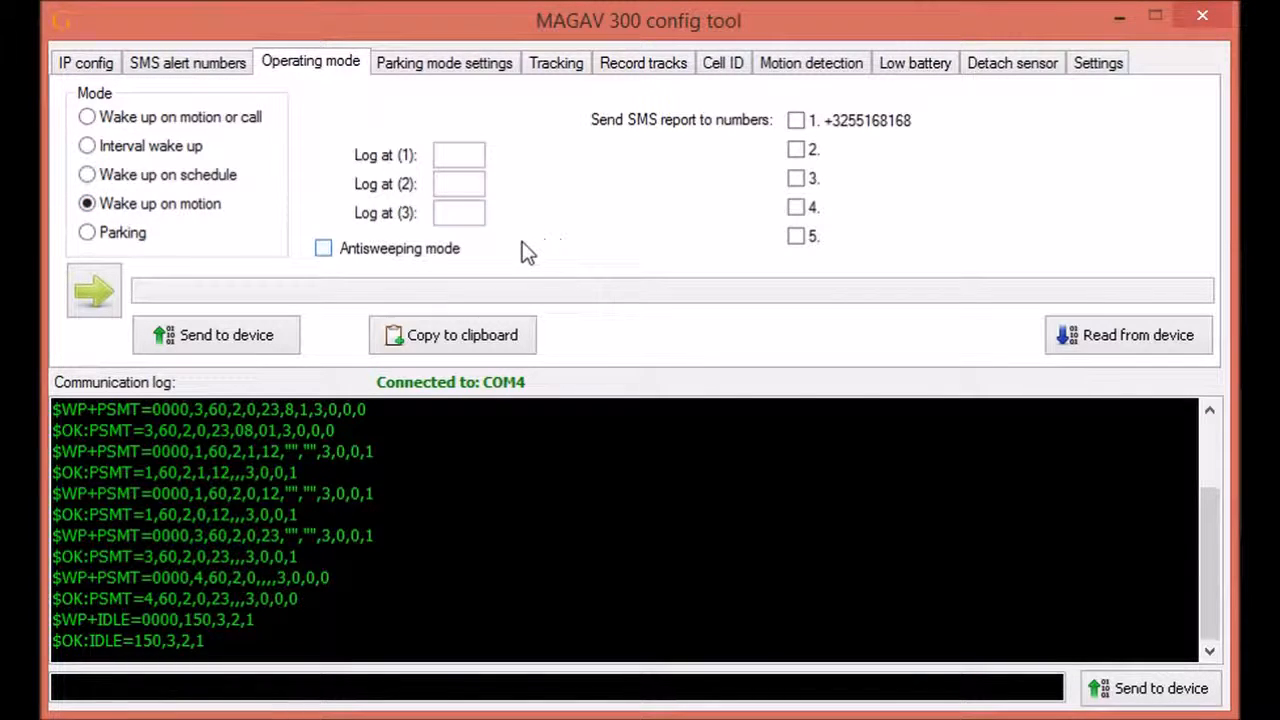
{"action": "left_click", "coordinate": [246, 335]}
{"action": "left_click", "coordinate": [684, 457]}
{"action": "left_click", "coordinate": [260, 345]}
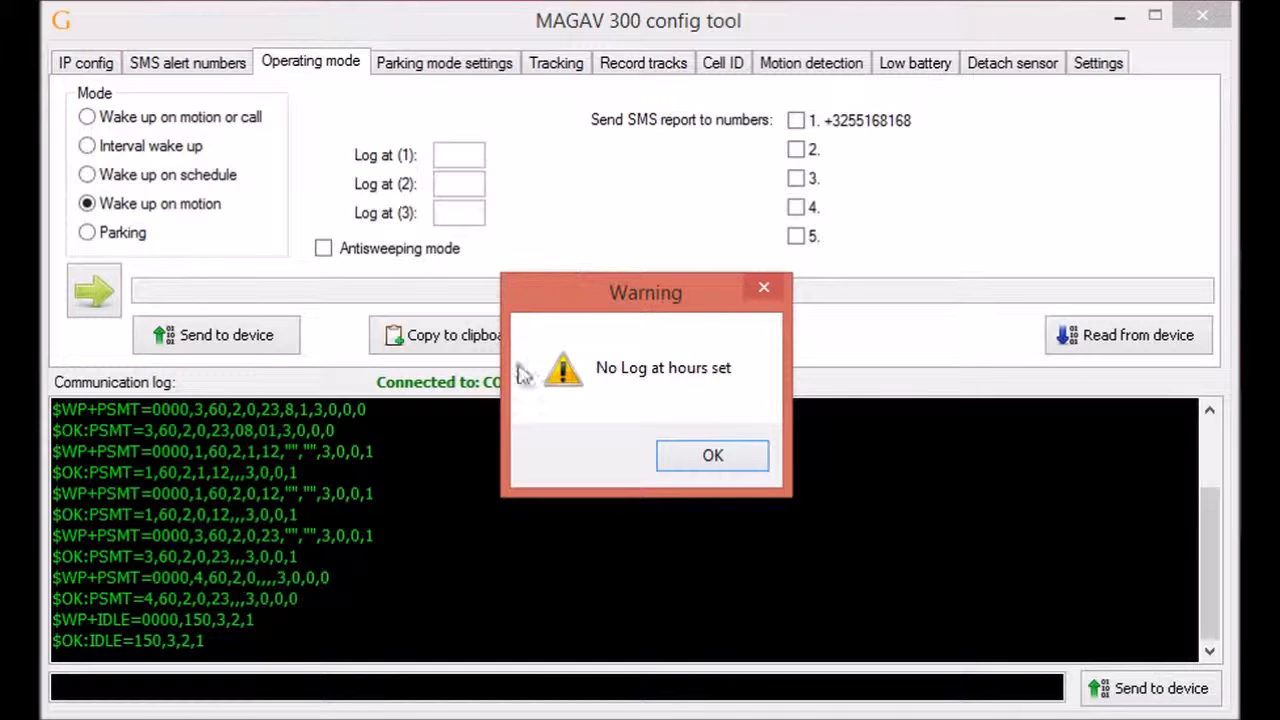
{"action": "left_click", "coordinate": [763, 288]}
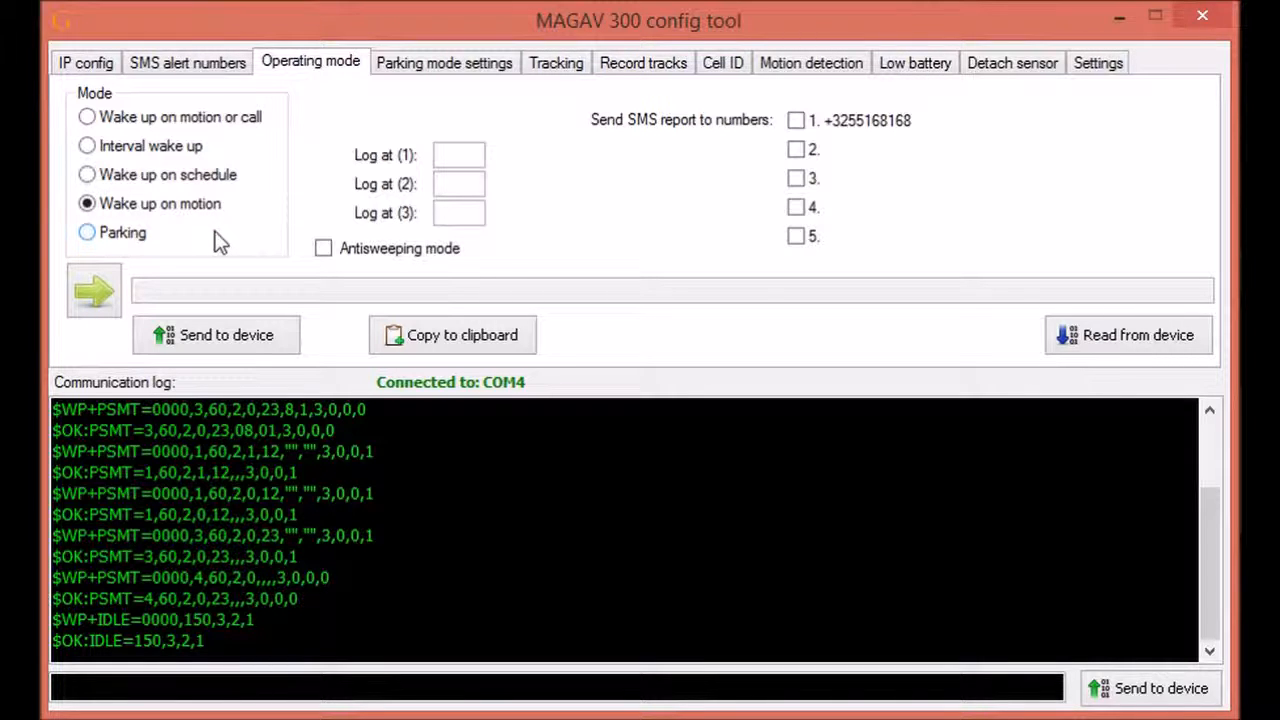
Step: Set the first log hour to 8 and send the wake-on-motion settings to the device
{"action": "left_click", "coordinate": [465, 154]}
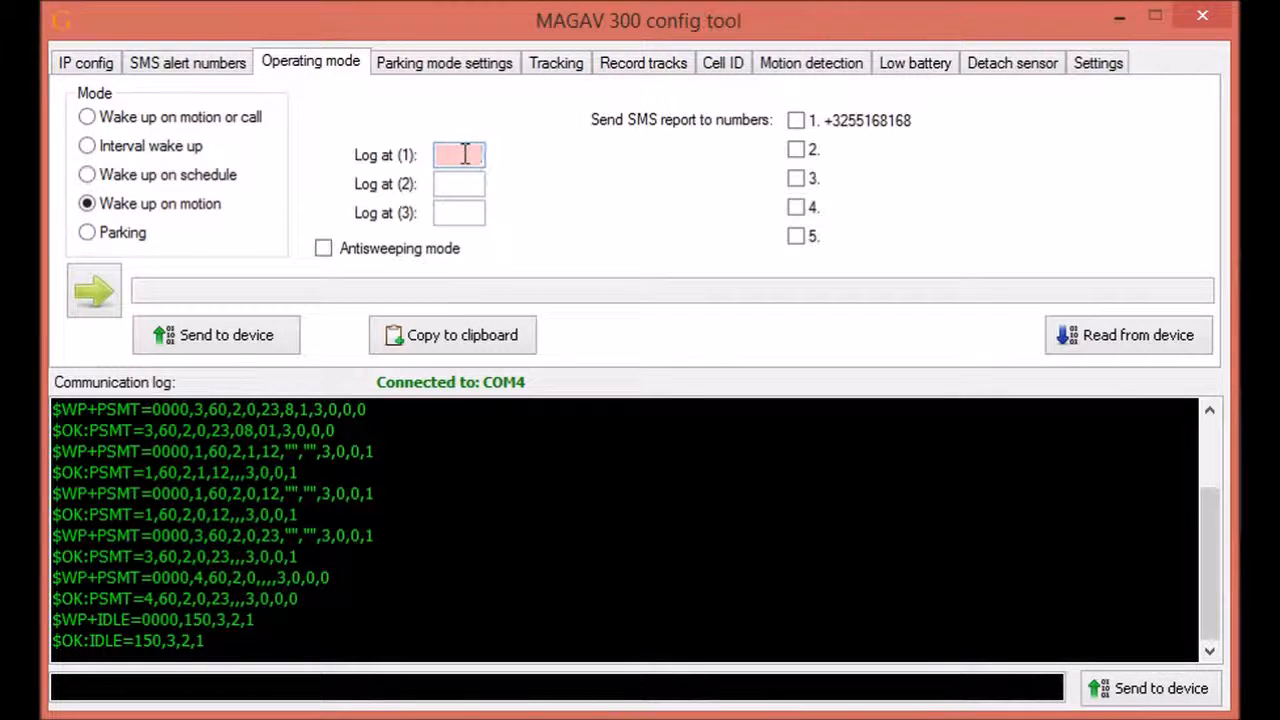
{"action": "type", "text": "8"}
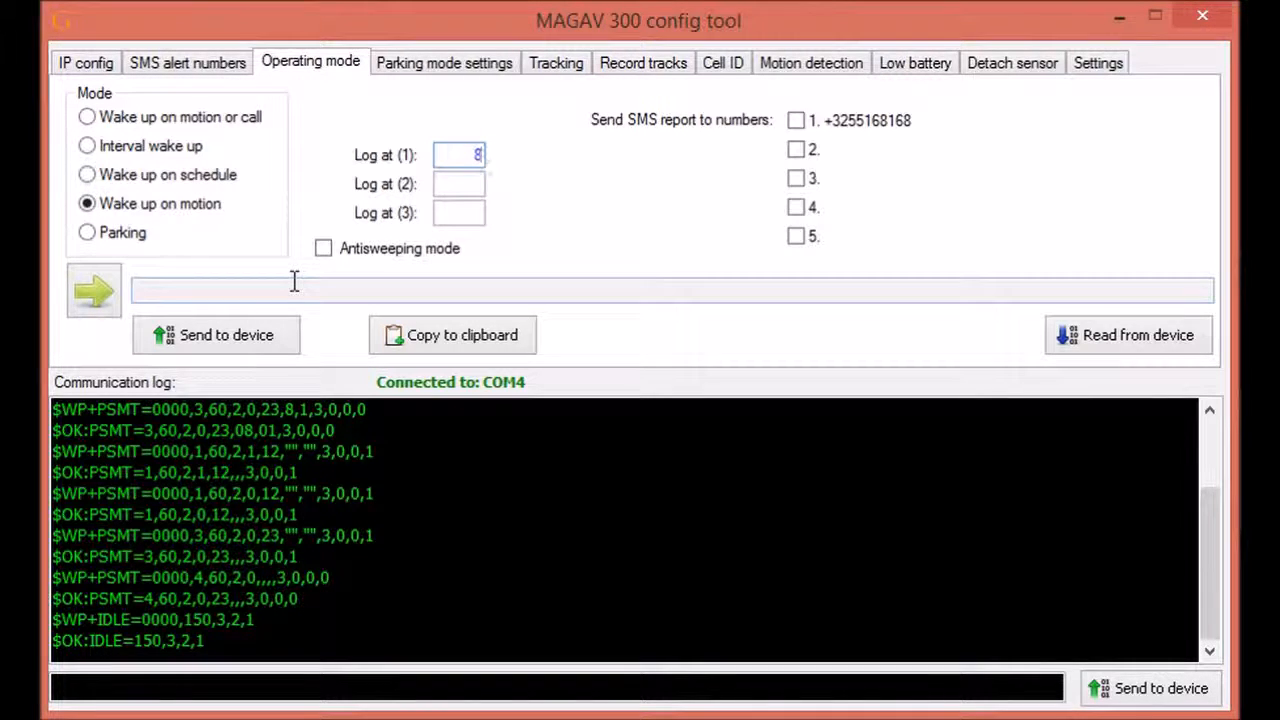
{"action": "left_click", "coordinate": [257, 343]}
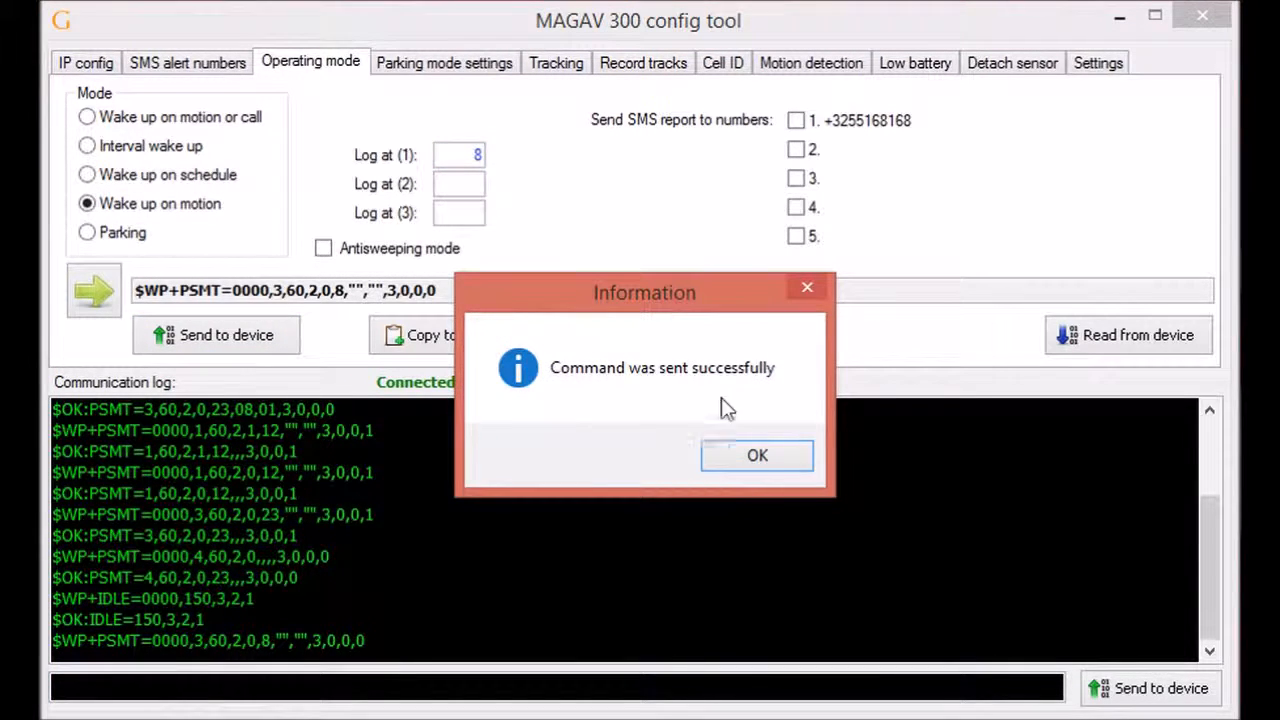
{"action": "left_click", "coordinate": [757, 456]}
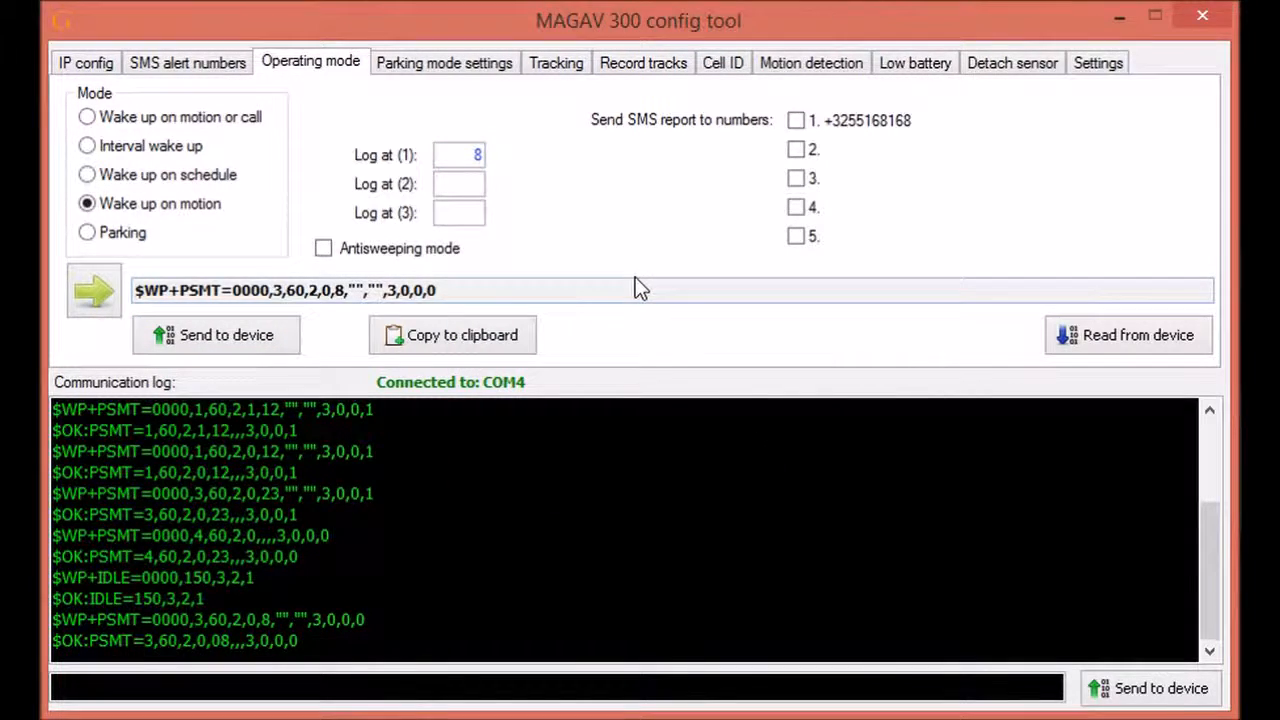
{"action": "left_click", "coordinate": [555, 70]}
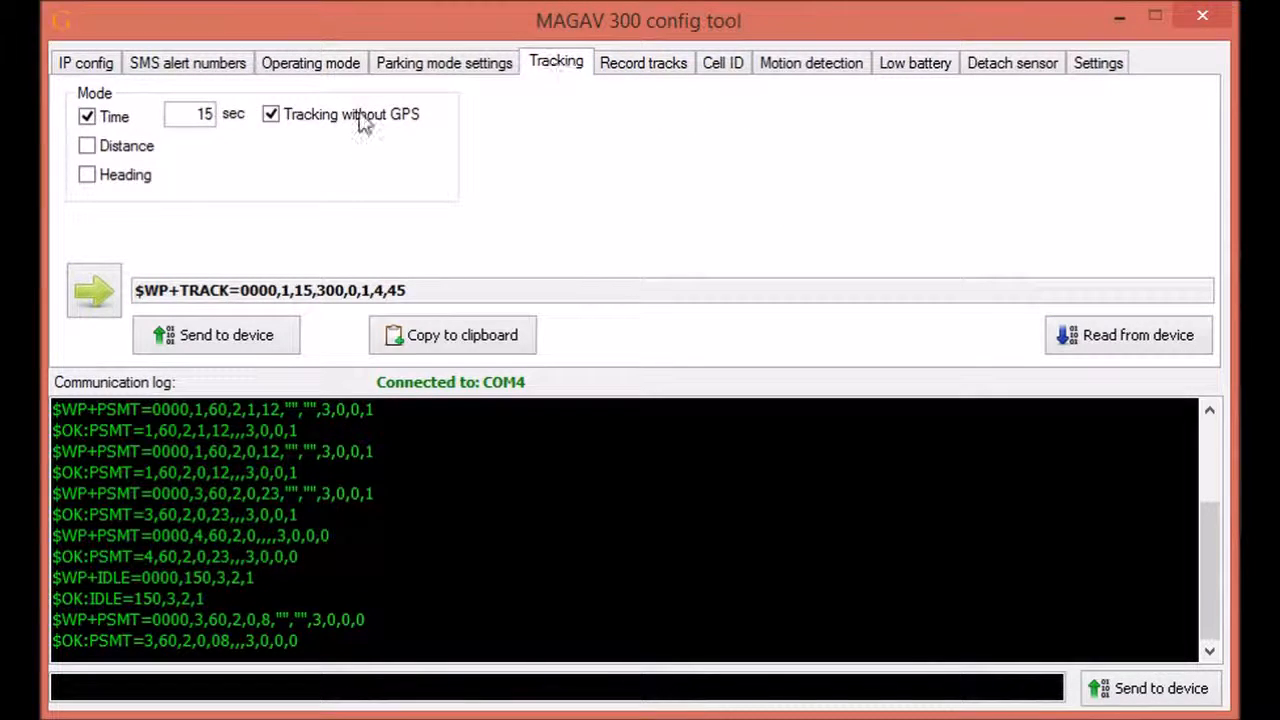
Step: Leave only time-based tracking on at 15 seconds, with no-GPS, distance and heading tracking off
{"action": "left_click", "coordinate": [271, 114]}
{"action": "left_click", "coordinate": [88, 117]}
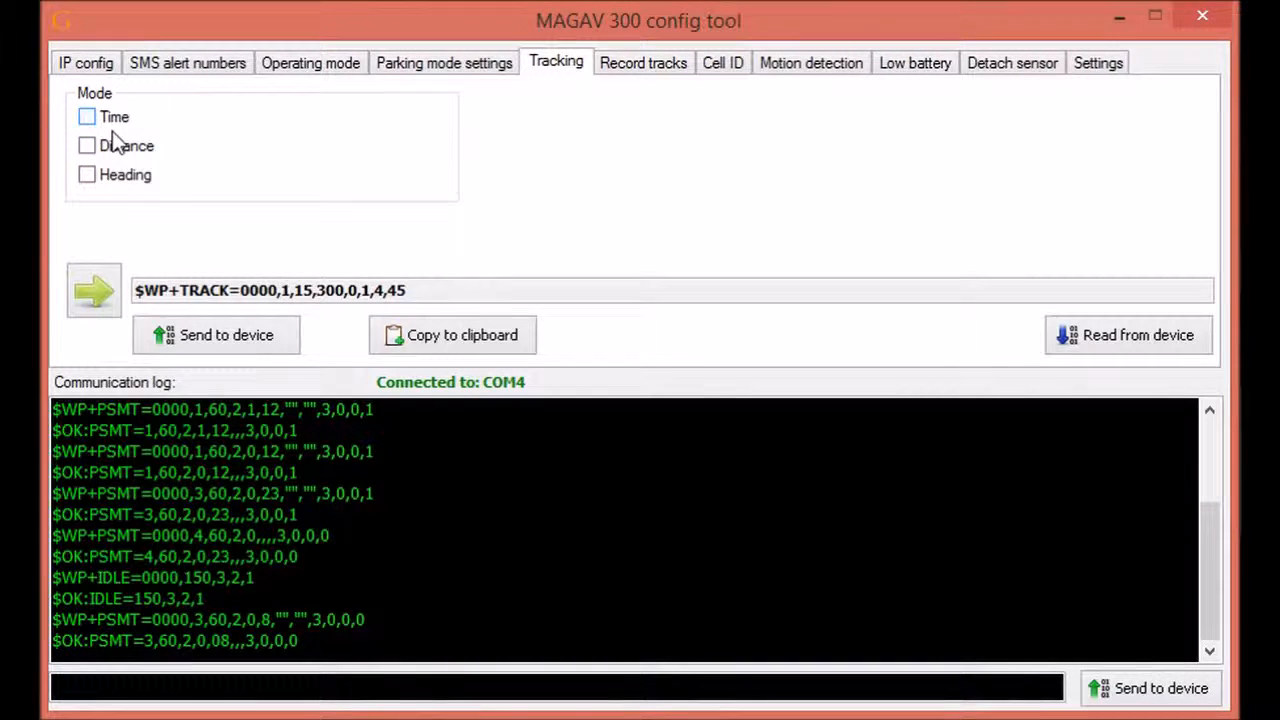
{"action": "left_click", "coordinate": [88, 118]}
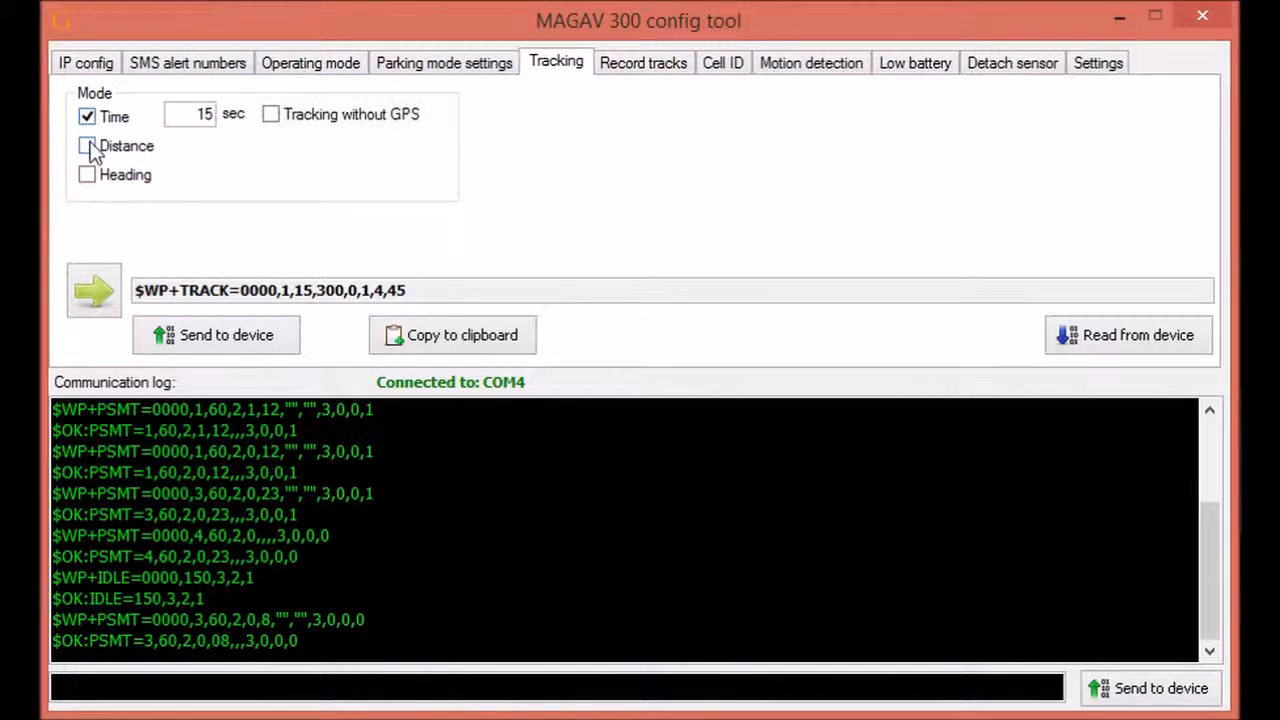
{"action": "left_click", "coordinate": [88, 146]}
{"action": "left_click", "coordinate": [89, 175]}
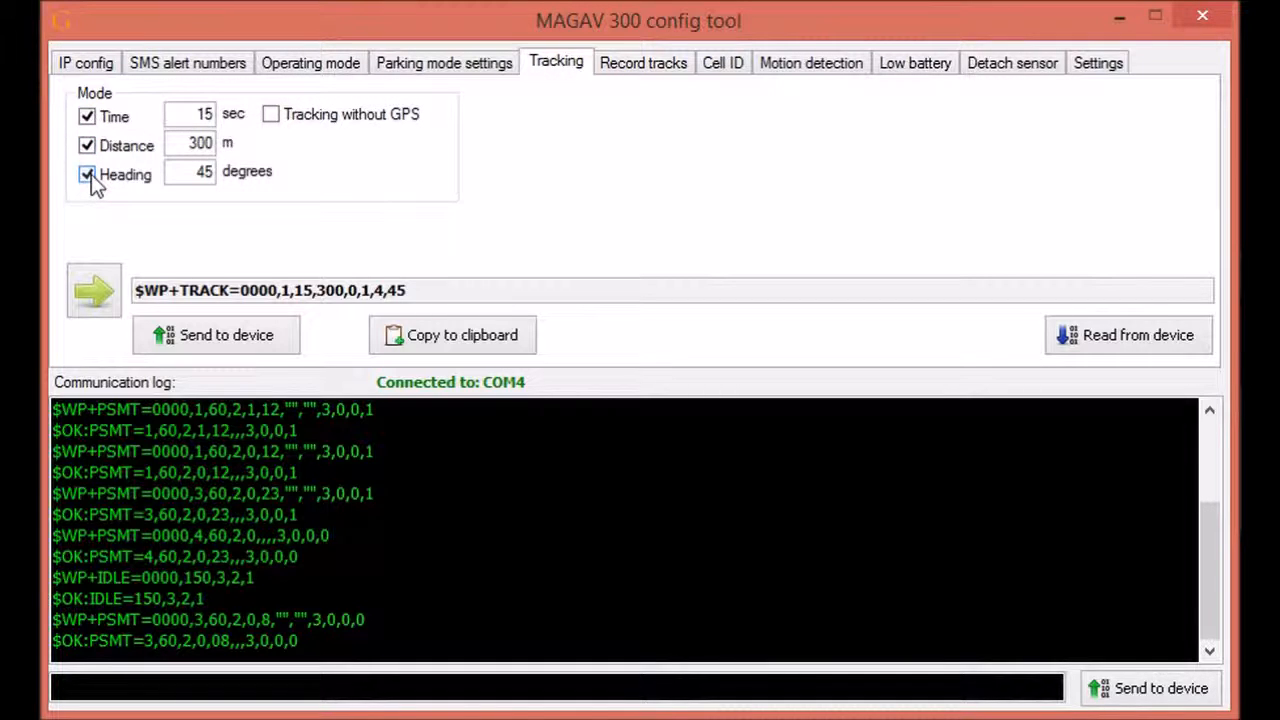
{"action": "left_click", "coordinate": [88, 175]}
{"action": "left_click", "coordinate": [88, 146]}
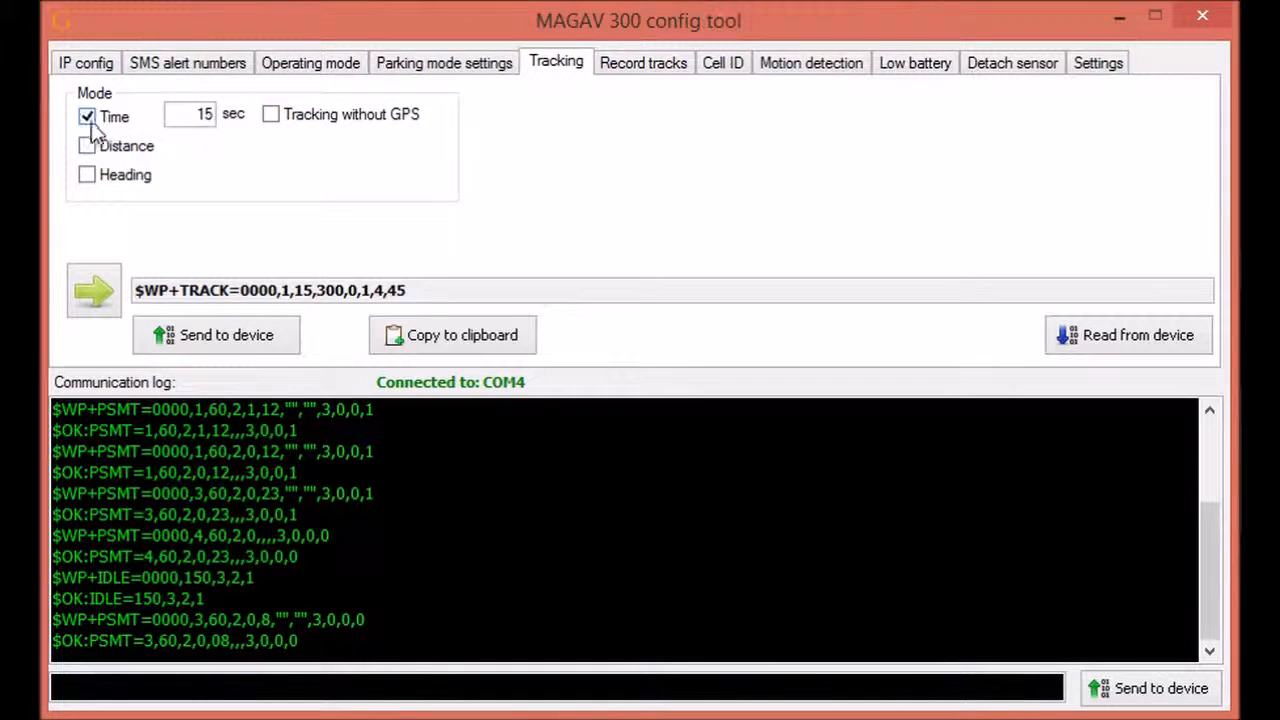
{"action": "left_click", "coordinate": [88, 117]}
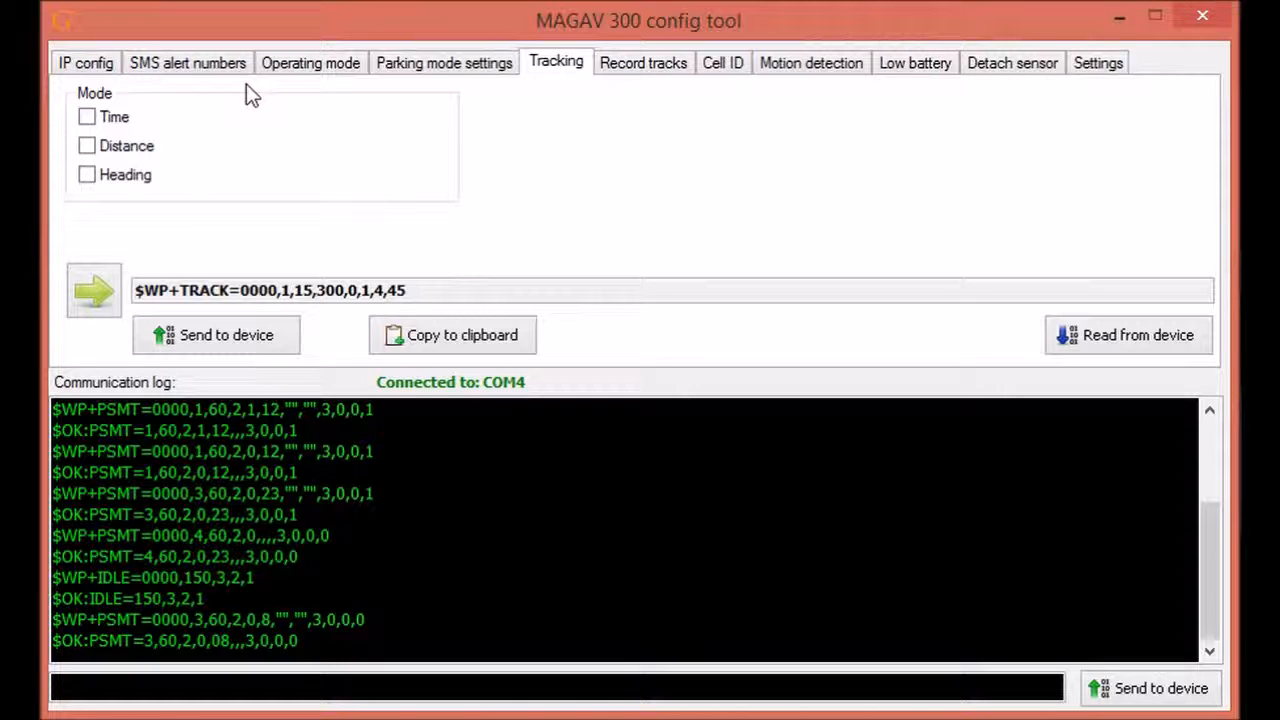
{"action": "left_click", "coordinate": [87, 116]}
{"action": "left_click", "coordinate": [88, 146]}
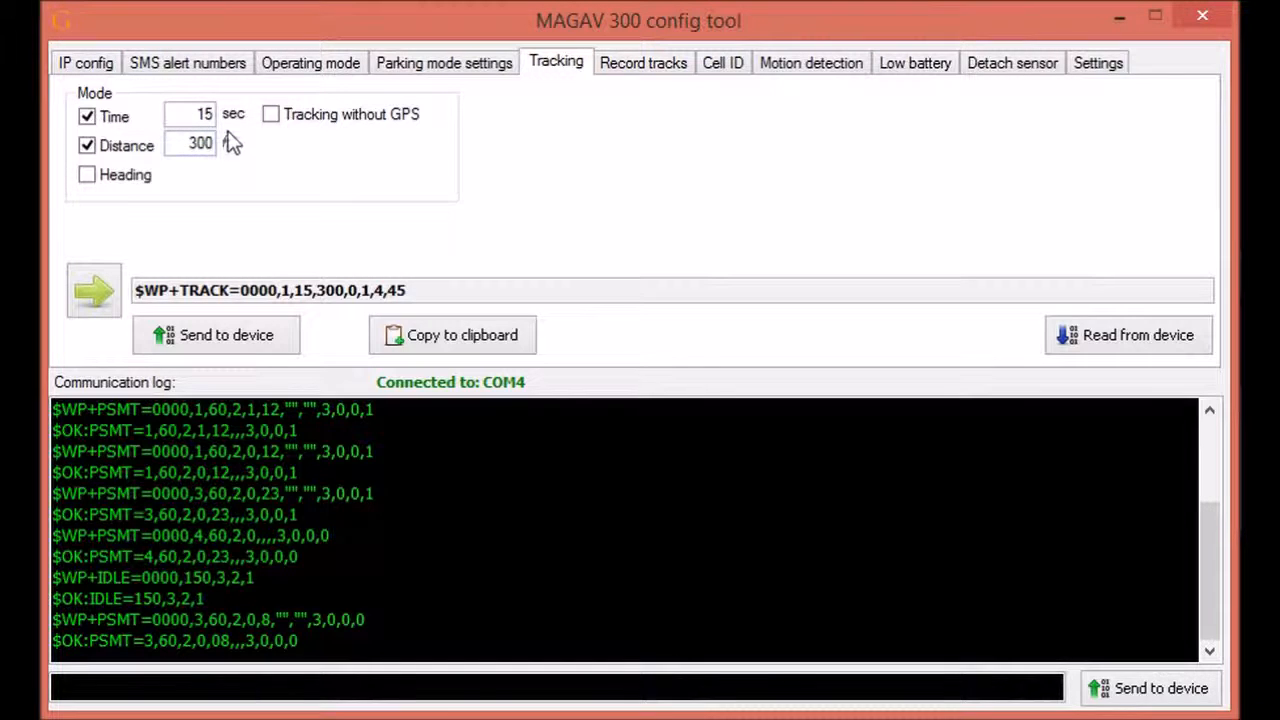
{"action": "left_click", "coordinate": [87, 147]}
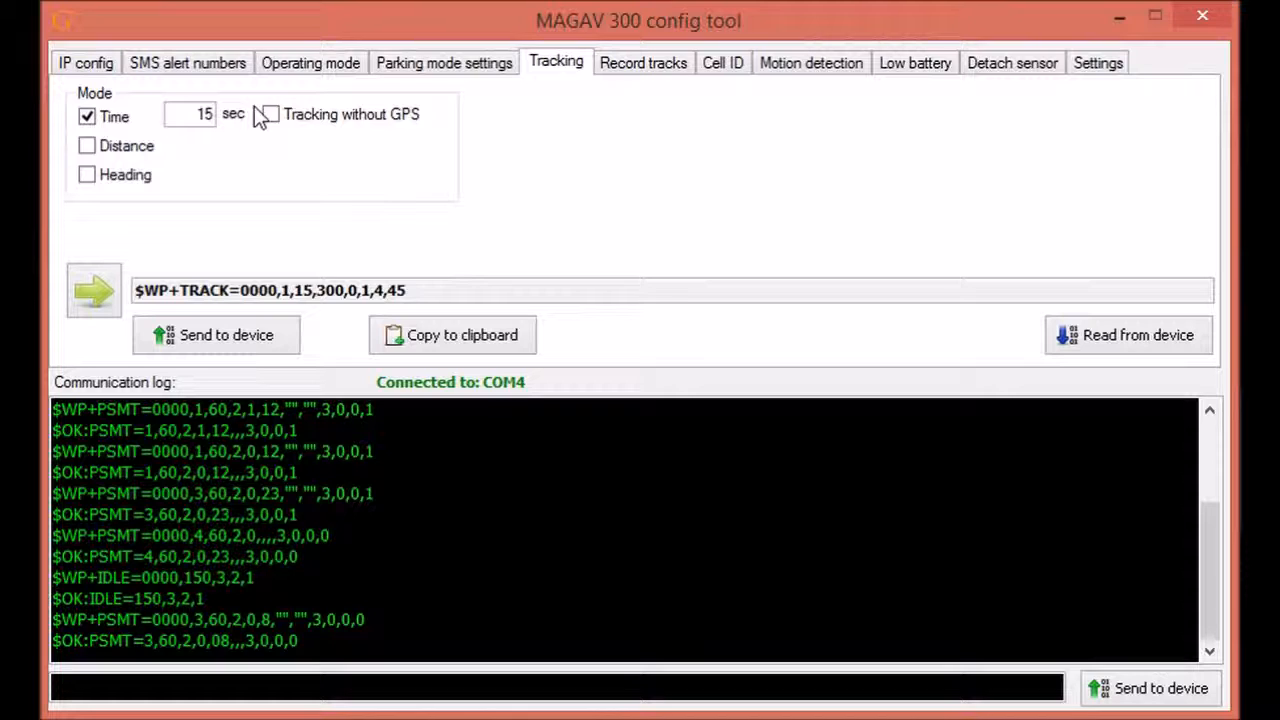
Step: Enable time tracking every 60 seconds, distance tracking and tracking without GPS
{"action": "left_click", "coordinate": [92, 116]}
{"action": "left_click", "coordinate": [89, 146]}
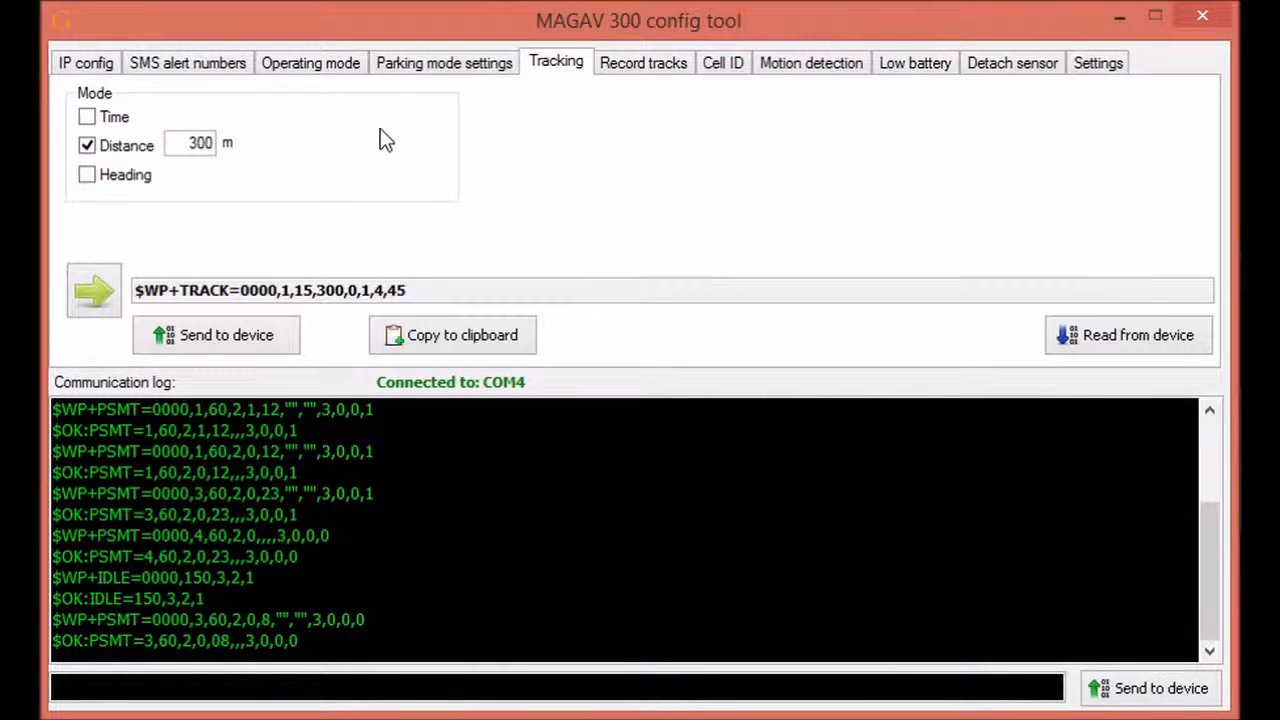
{"action": "left_click", "coordinate": [88, 117]}
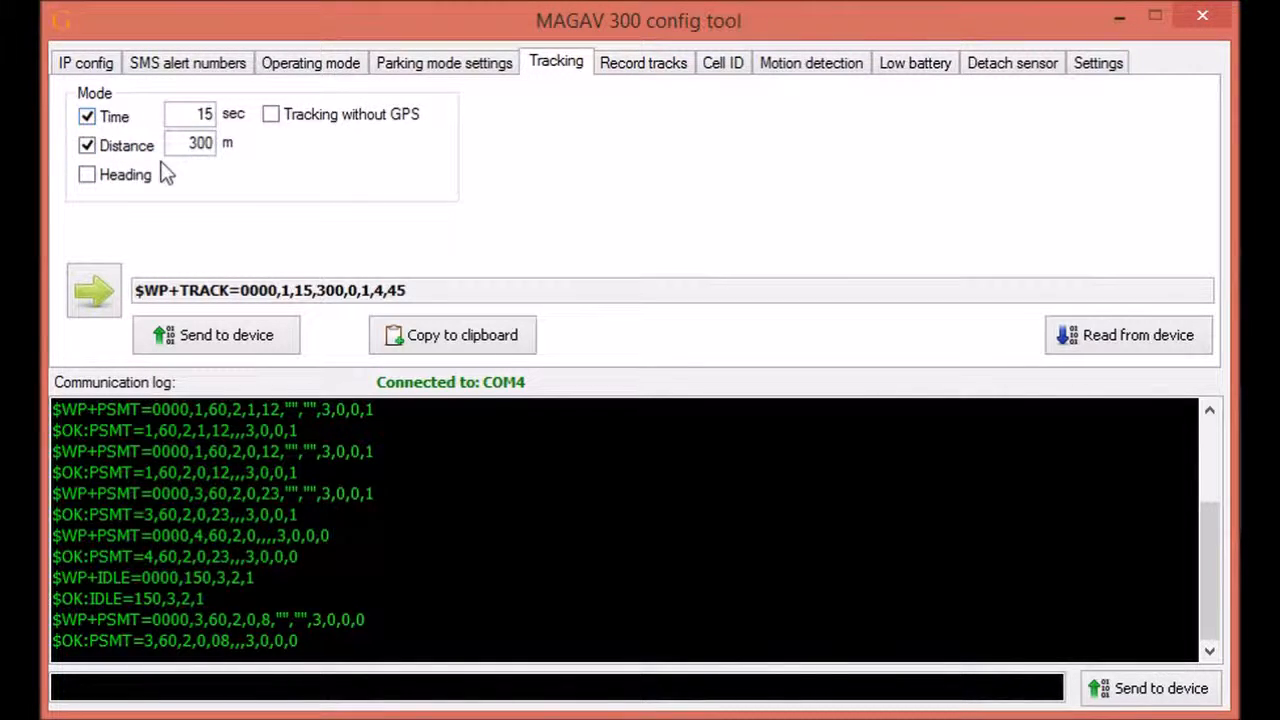
{"action": "double_click", "coordinate": [200, 114]}
{"action": "type", "text": "60"}
{"action": "left_click", "coordinate": [271, 116]}
Step: Set the distance to 30 m and enable heading tracking at 30 degrees
{"action": "left_click", "coordinate": [210, 143]}
{"action": "key", "text": "BackSpace"}
{"action": "left_click", "coordinate": [86, 177]}
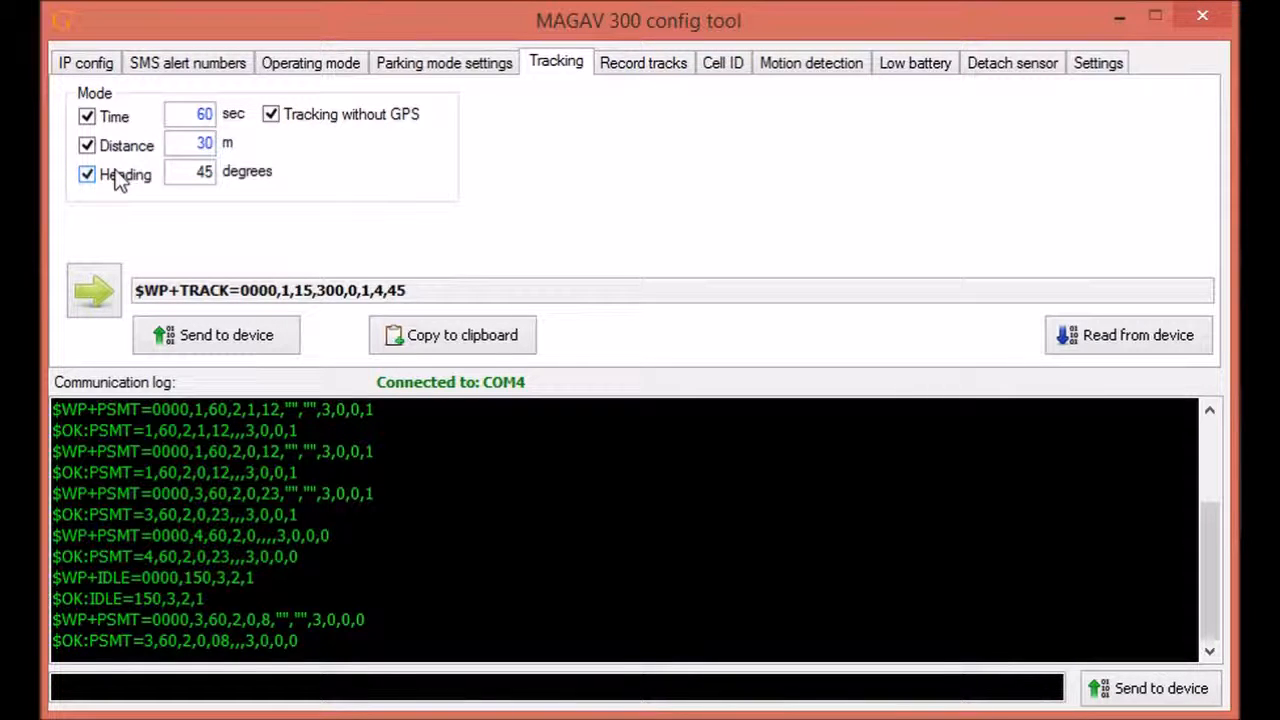
{"action": "left_click", "coordinate": [208, 172]}
{"action": "key", "text": "BackSpace"}
{"action": "key", "text": "BackSpace"}
{"action": "type", "text": "30"}
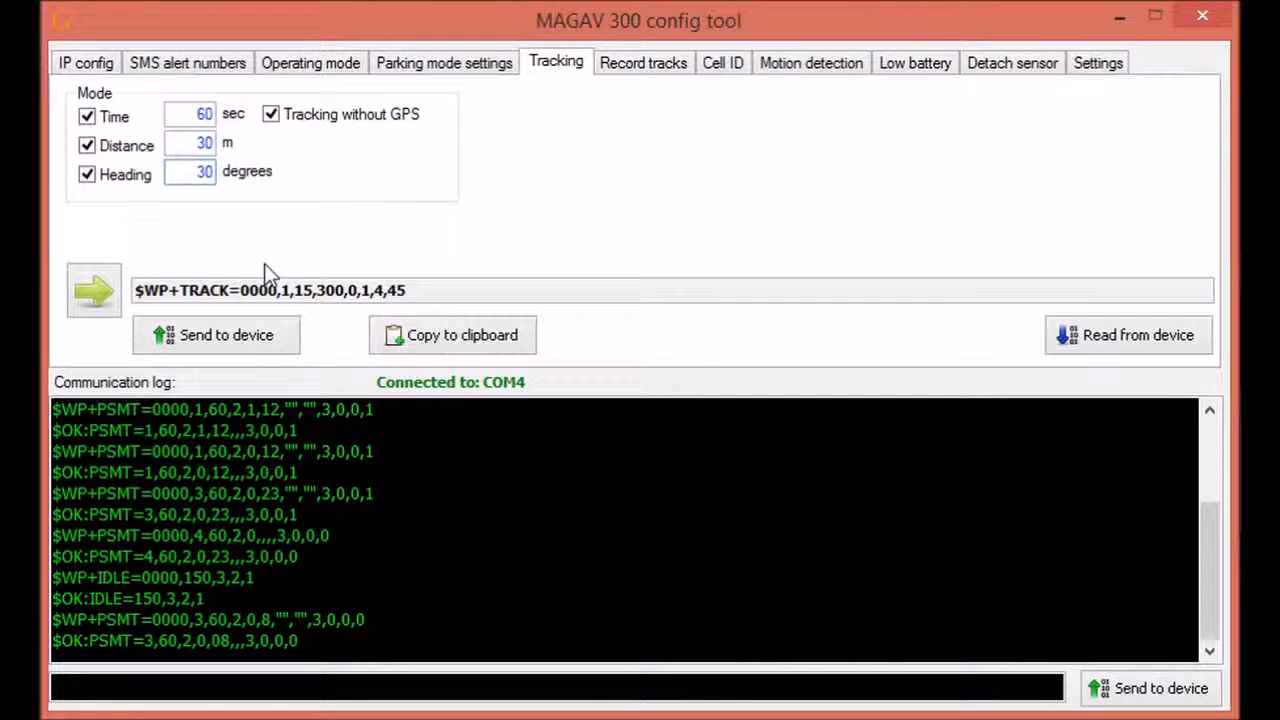
Step: After the 100–65535 distance warning, change the distance to 100 m and send tracking successfully
{"action": "left_click", "coordinate": [225, 337]}
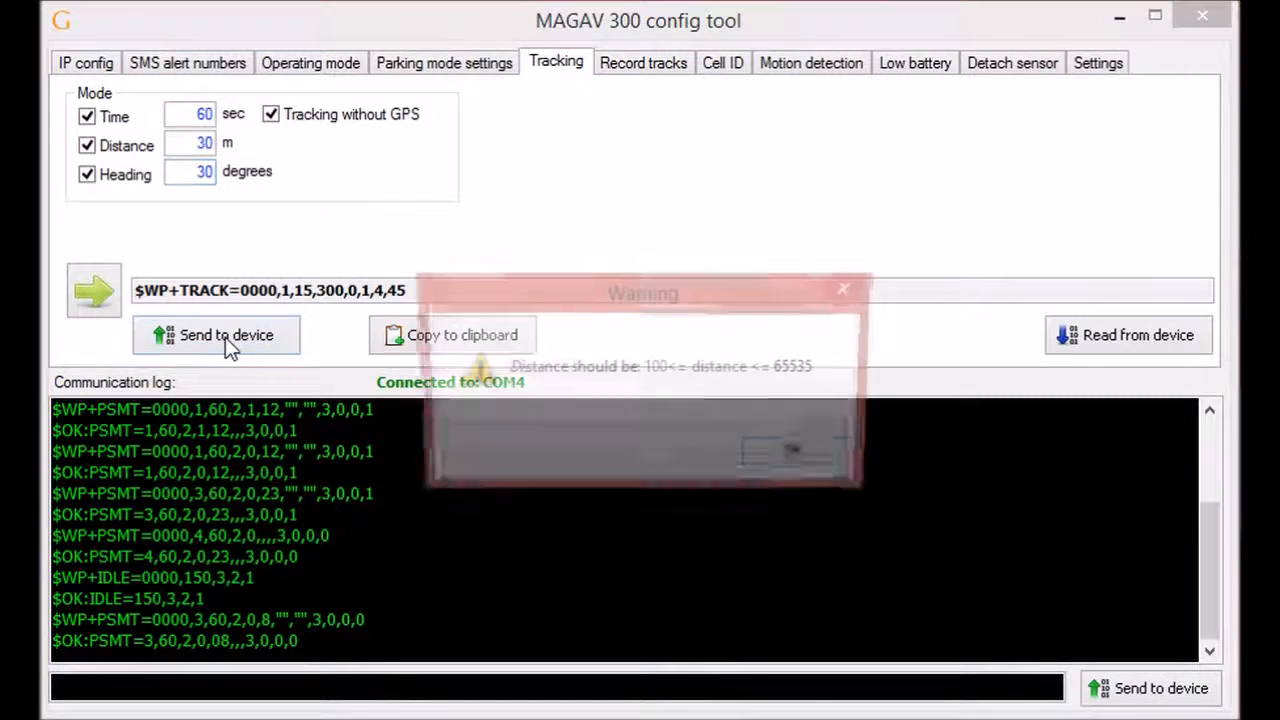
{"action": "left_click", "coordinate": [785, 470]}
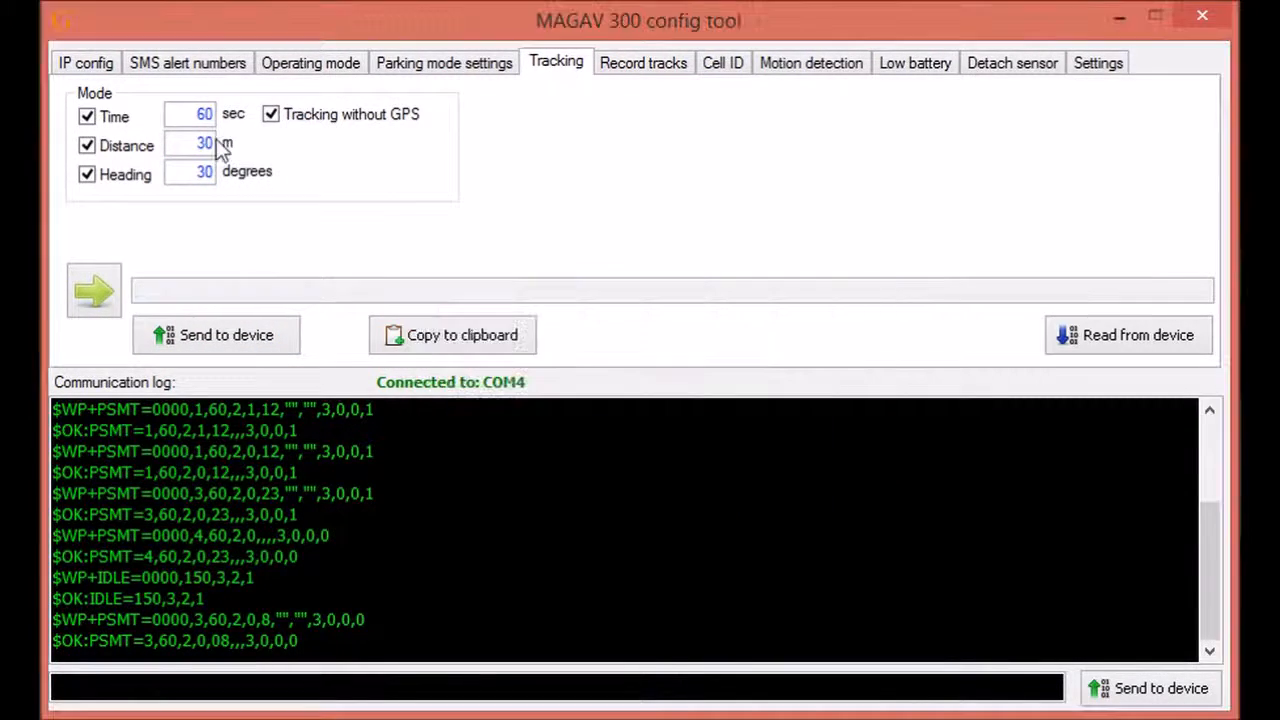
{"action": "left_click", "coordinate": [220, 337]}
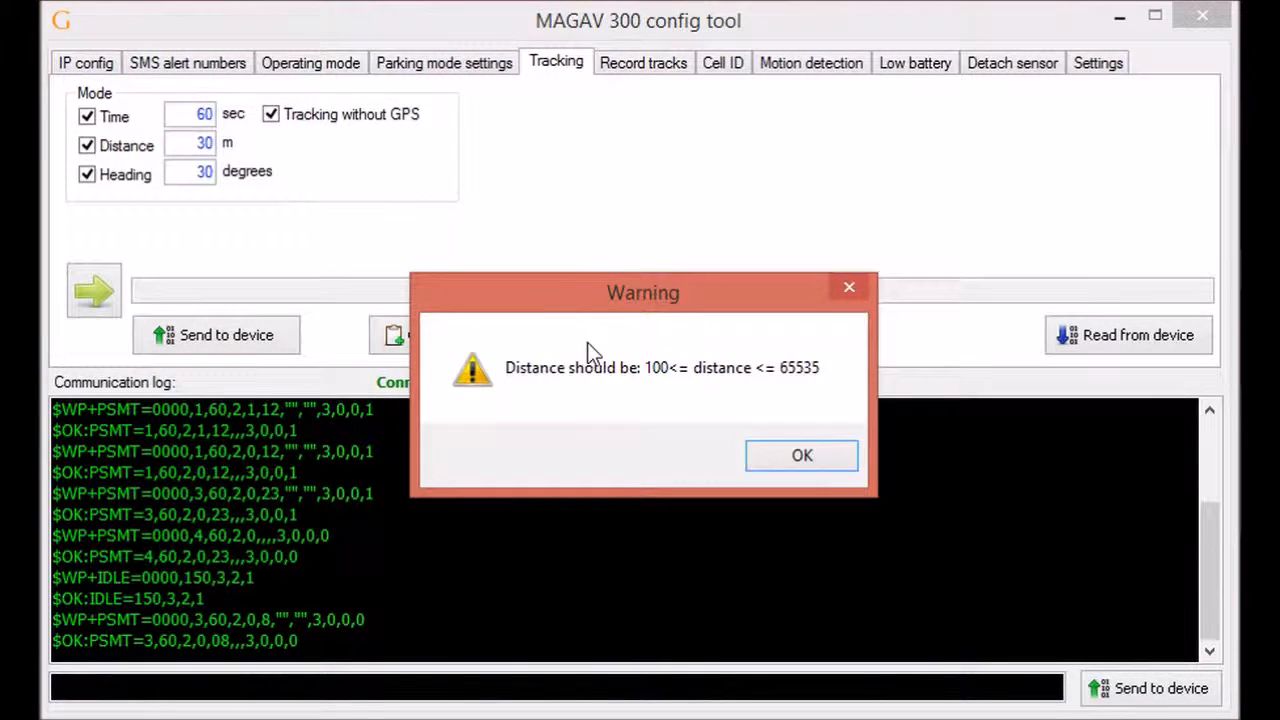
{"action": "left_click", "coordinate": [773, 452]}
{"action": "double_click", "coordinate": [200, 143]}
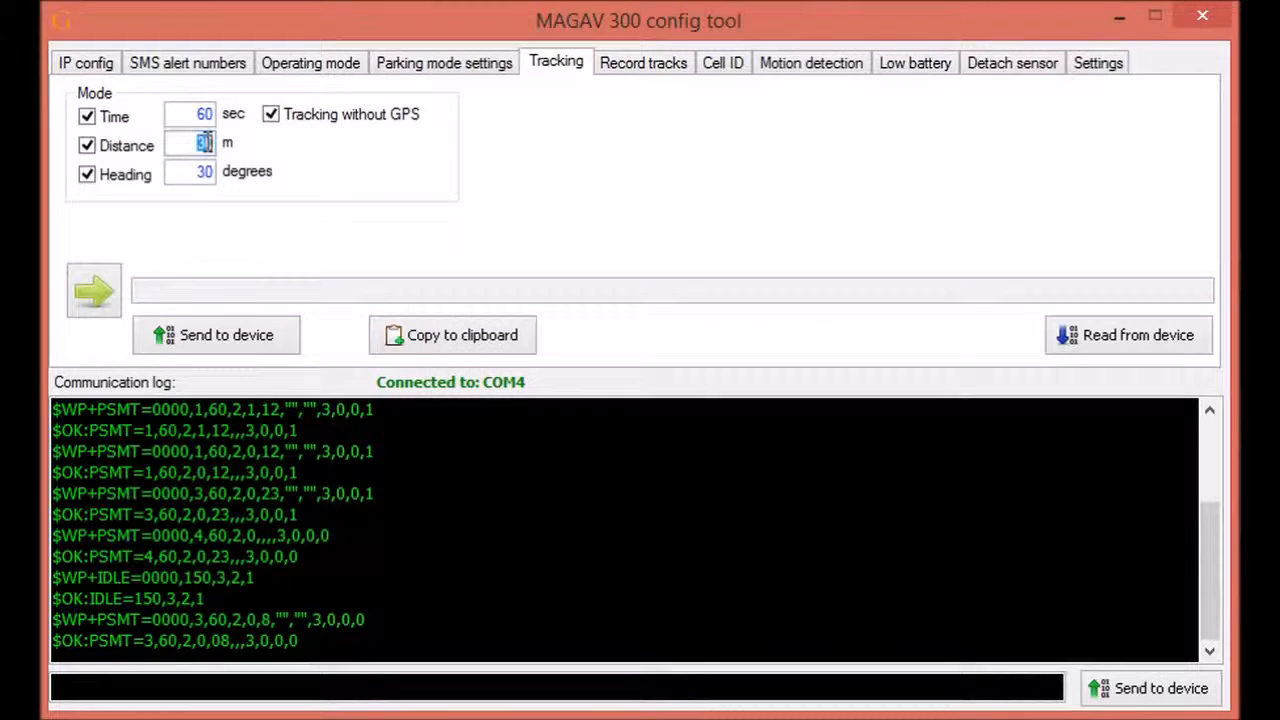
{"action": "type", "text": "180"}
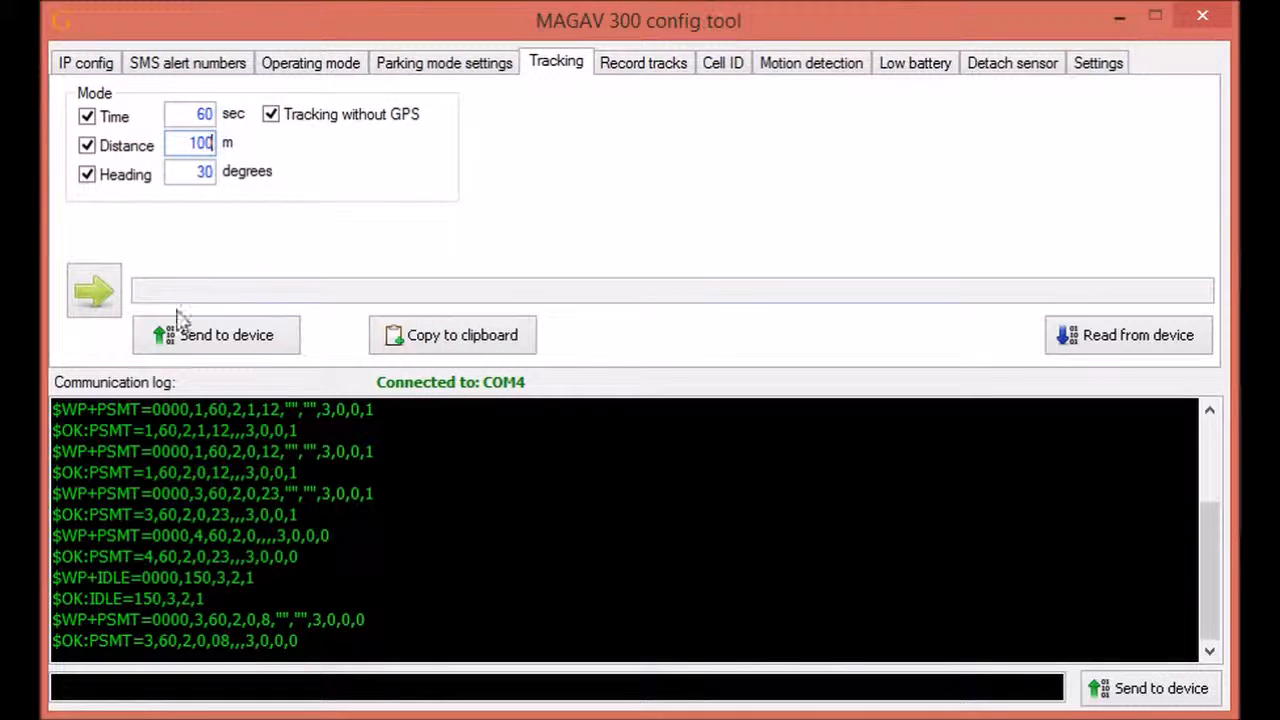
{"action": "left_click", "coordinate": [207, 338]}
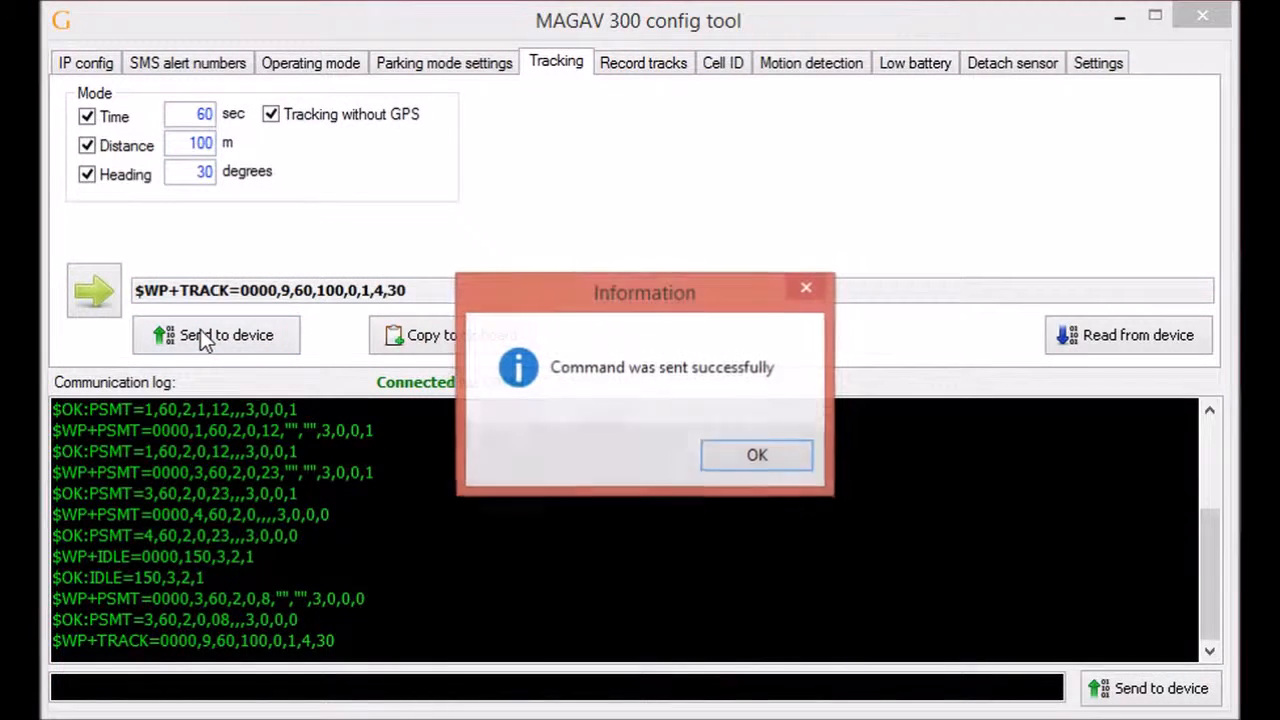
{"action": "left_click", "coordinate": [775, 452]}
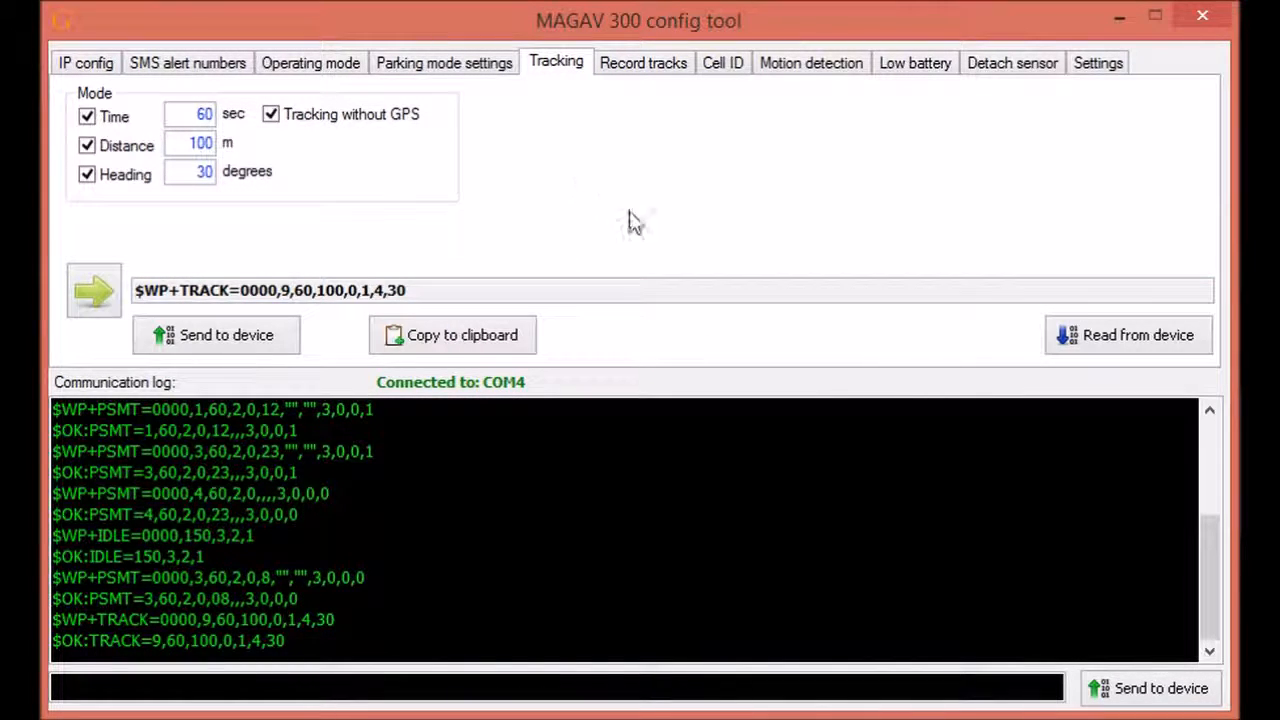
Step: Send time-only tracking every 60 seconds, with no-GPS, distance and heading turned off
{"action": "left_click", "coordinate": [271, 115]}
{"action": "left_click", "coordinate": [87, 146]}
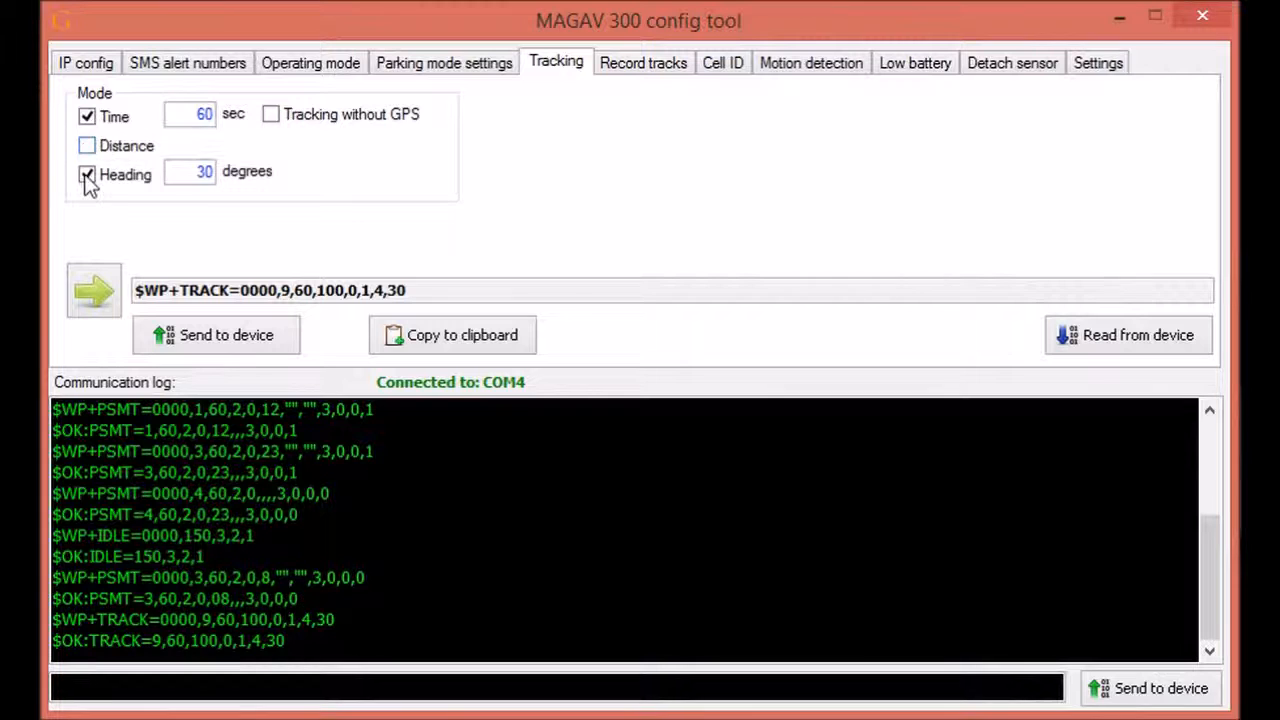
{"action": "left_click", "coordinate": [87, 175]}
{"action": "left_click", "coordinate": [90, 300]}
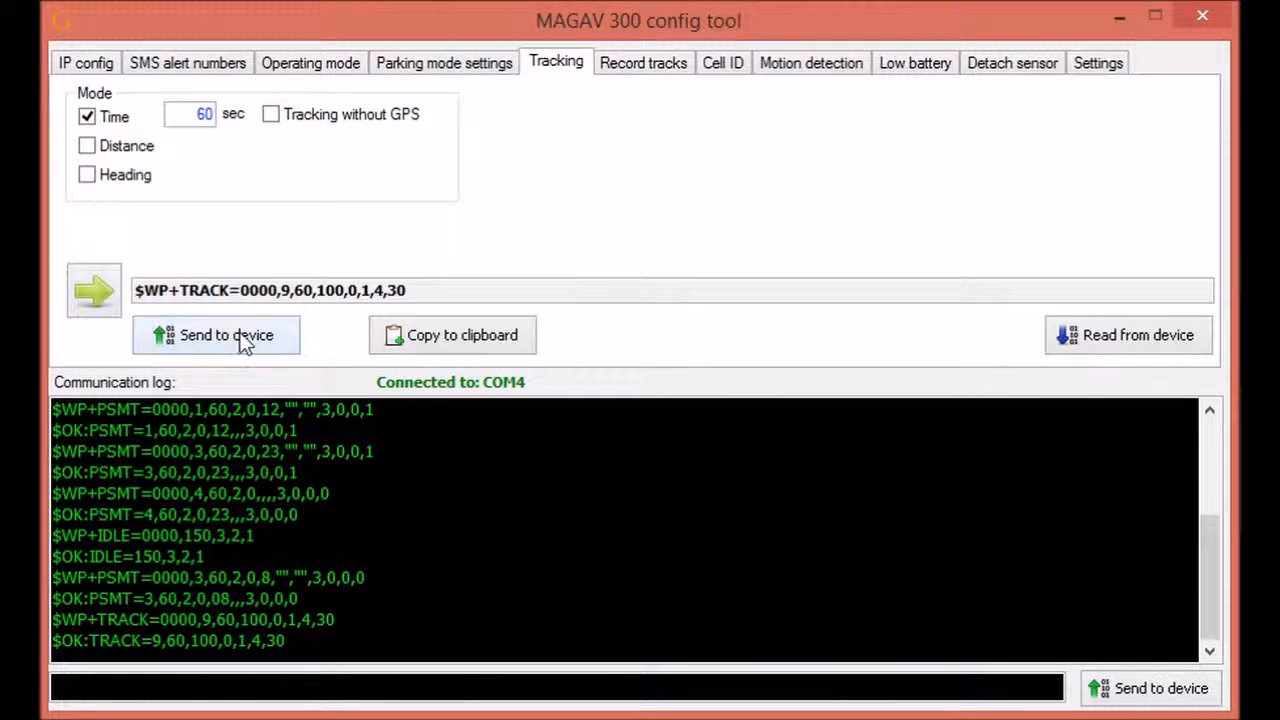
{"action": "left_click", "coordinate": [240, 340]}
{"action": "left_click", "coordinate": [755, 452]}
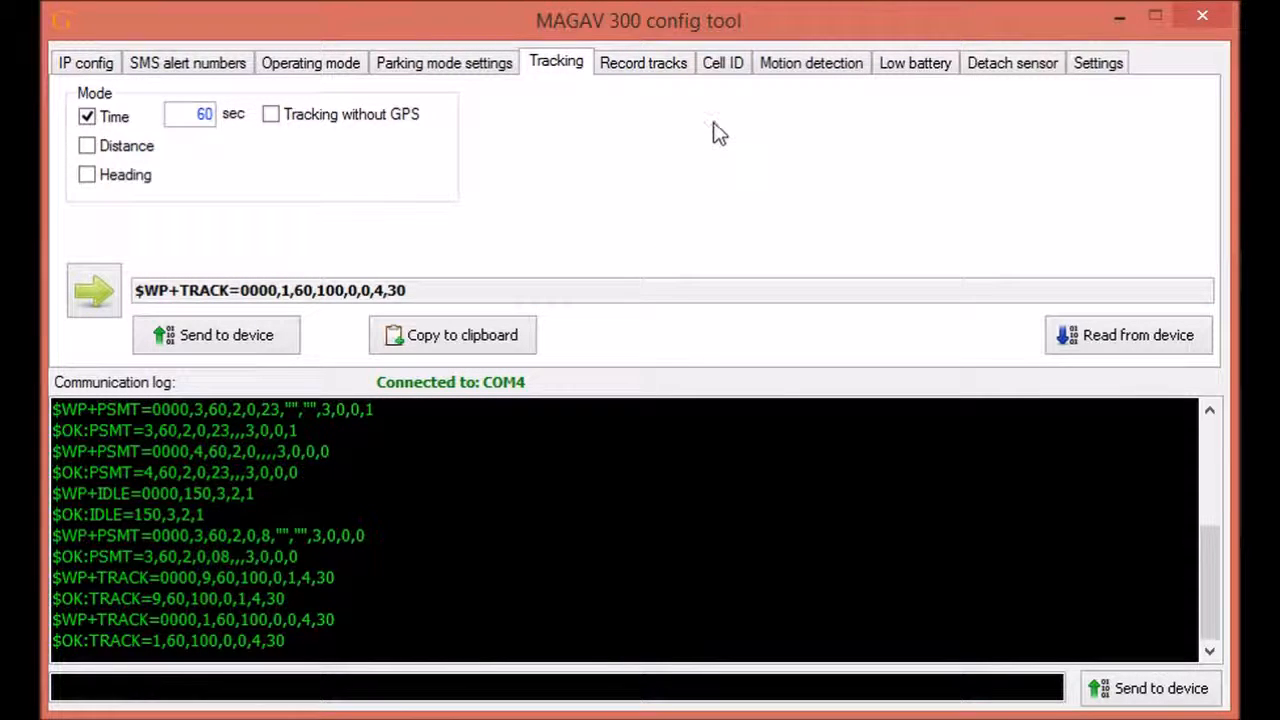
{"action": "left_click", "coordinate": [722, 65]}
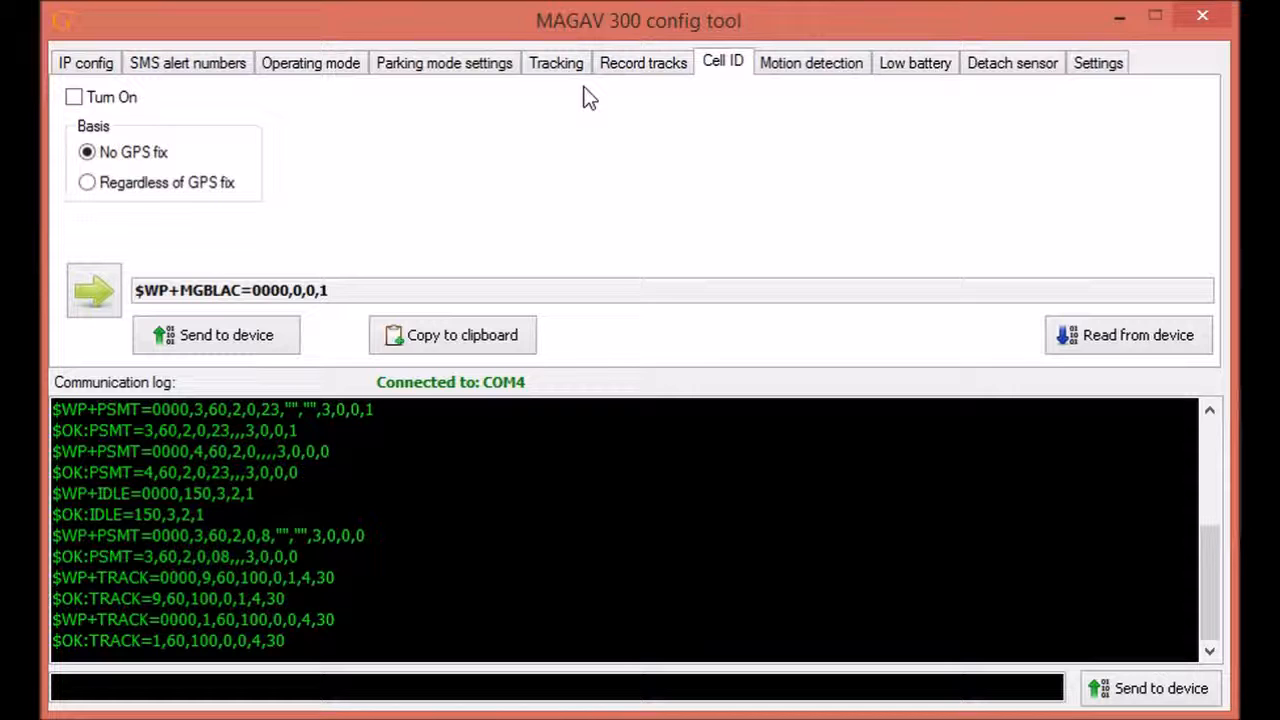
Step: Turn on Cell ID reporting with a 60-second time interval
{"action": "left_click", "coordinate": [74, 99]}
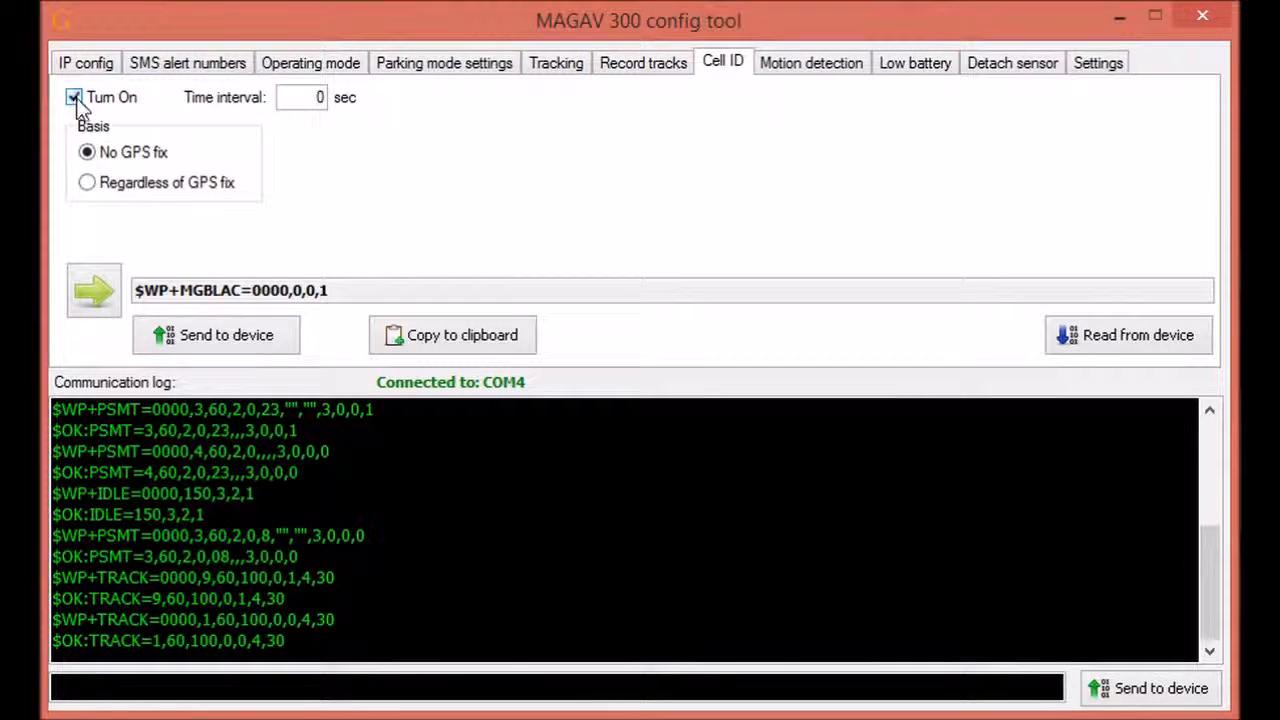
{"action": "double_click", "coordinate": [308, 97]}
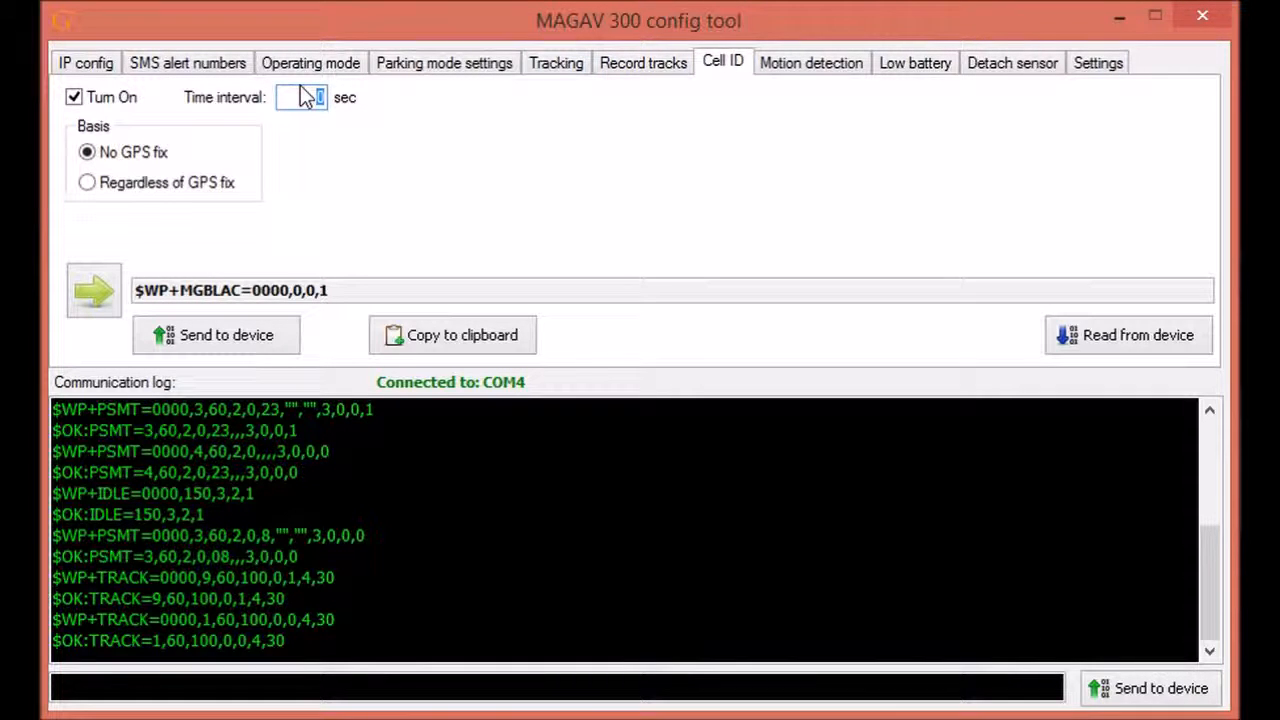
{"action": "type", "text": "30"}
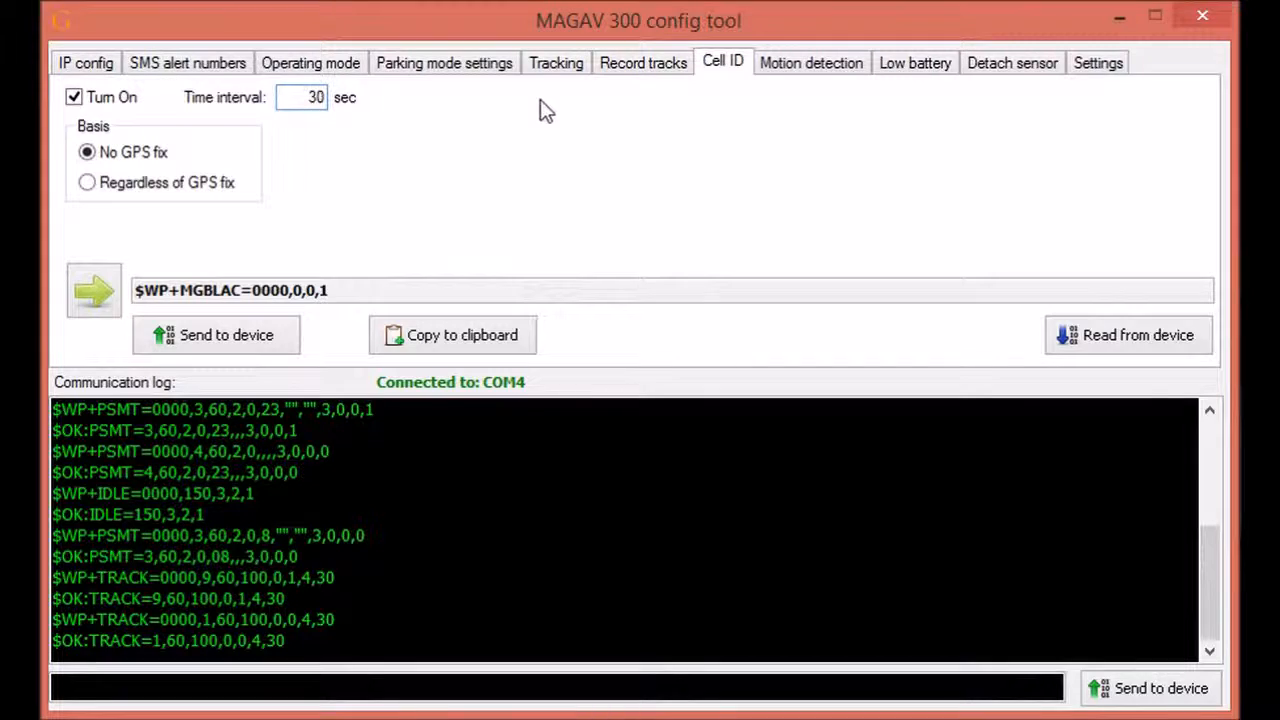
{"action": "left_click", "coordinate": [558, 72]}
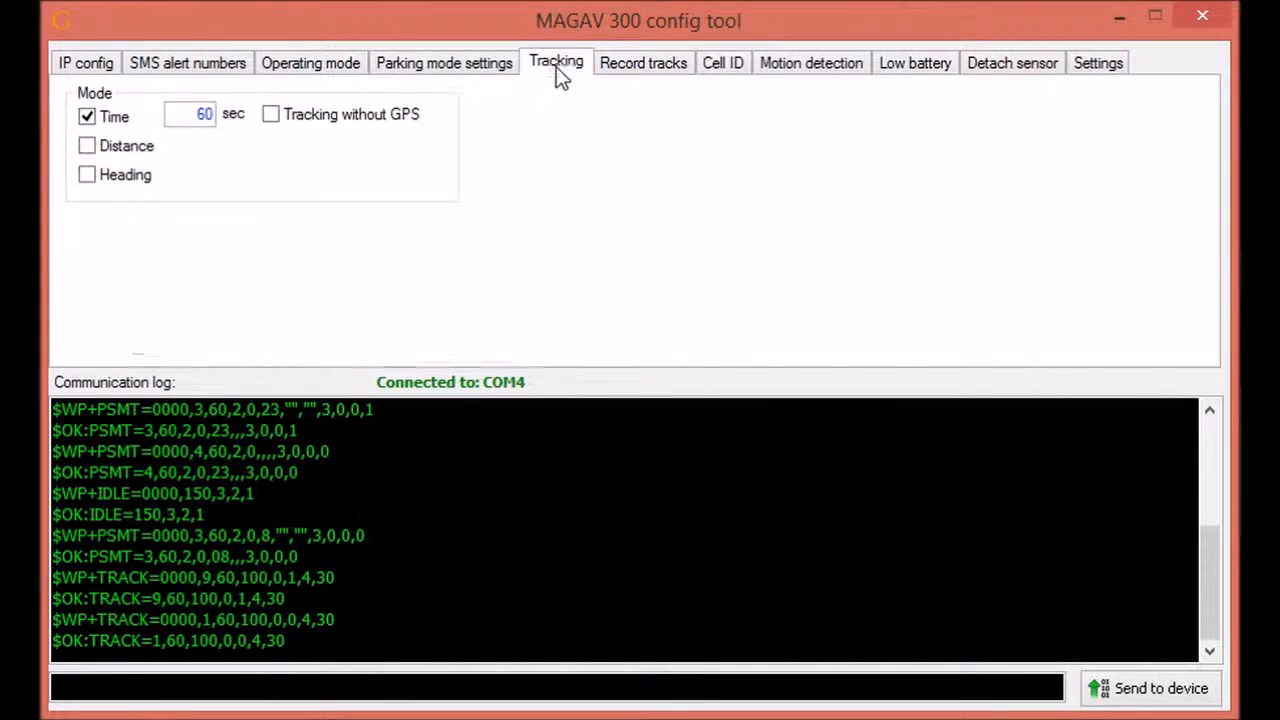
{"action": "left_click", "coordinate": [716, 63]}
{"action": "double_click", "coordinate": [308, 97]}
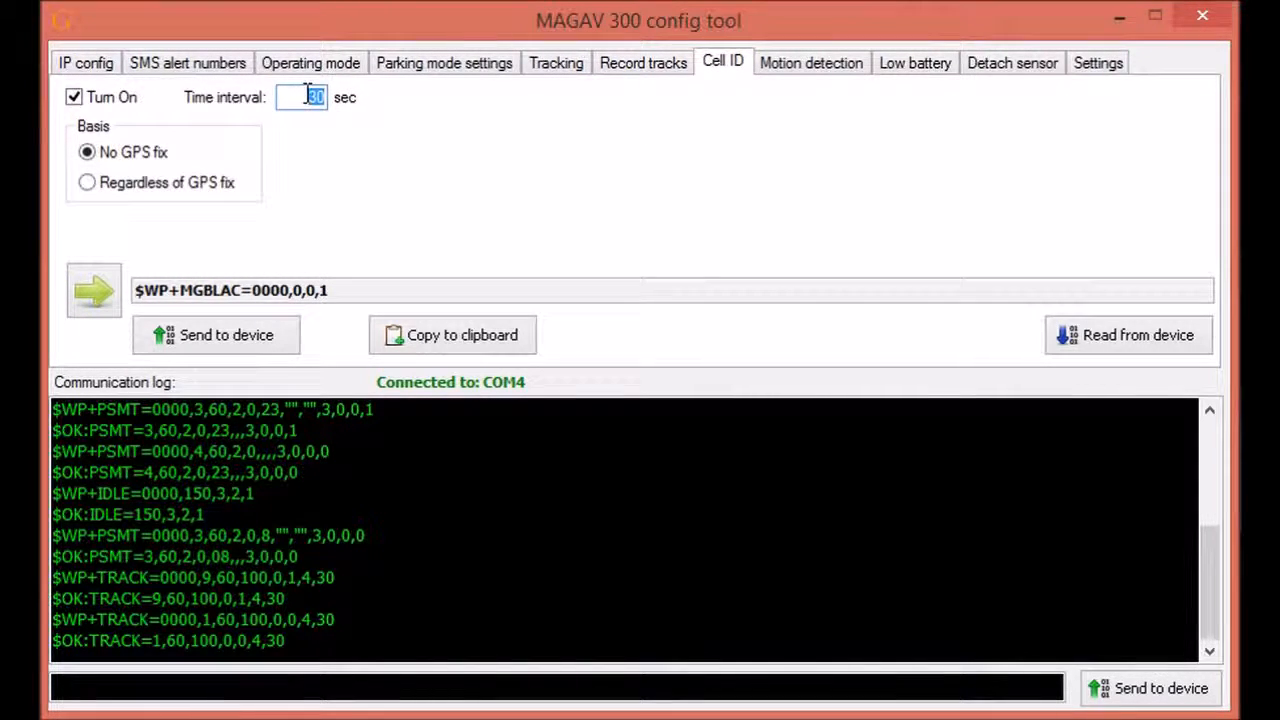
{"action": "type", "text": "60"}
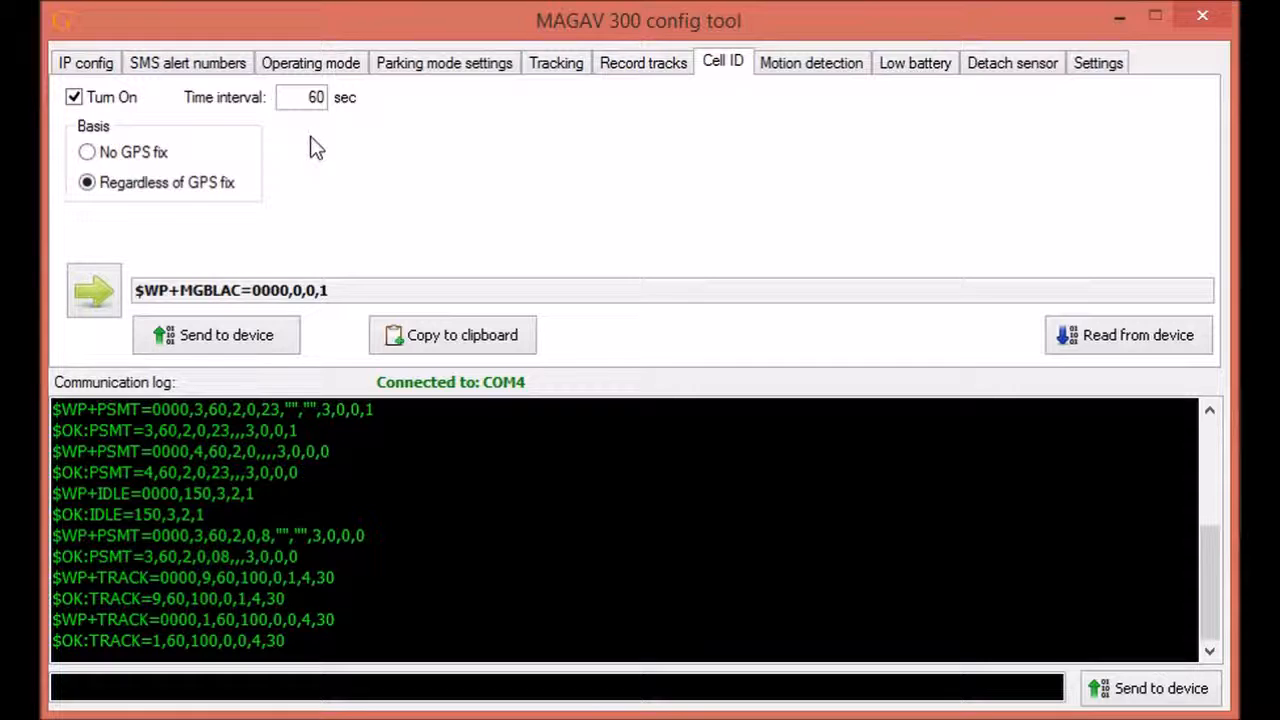
Step: Limit Cell ID reporting to No GPS fix and send it to the device
{"action": "left_click", "coordinate": [88, 155]}
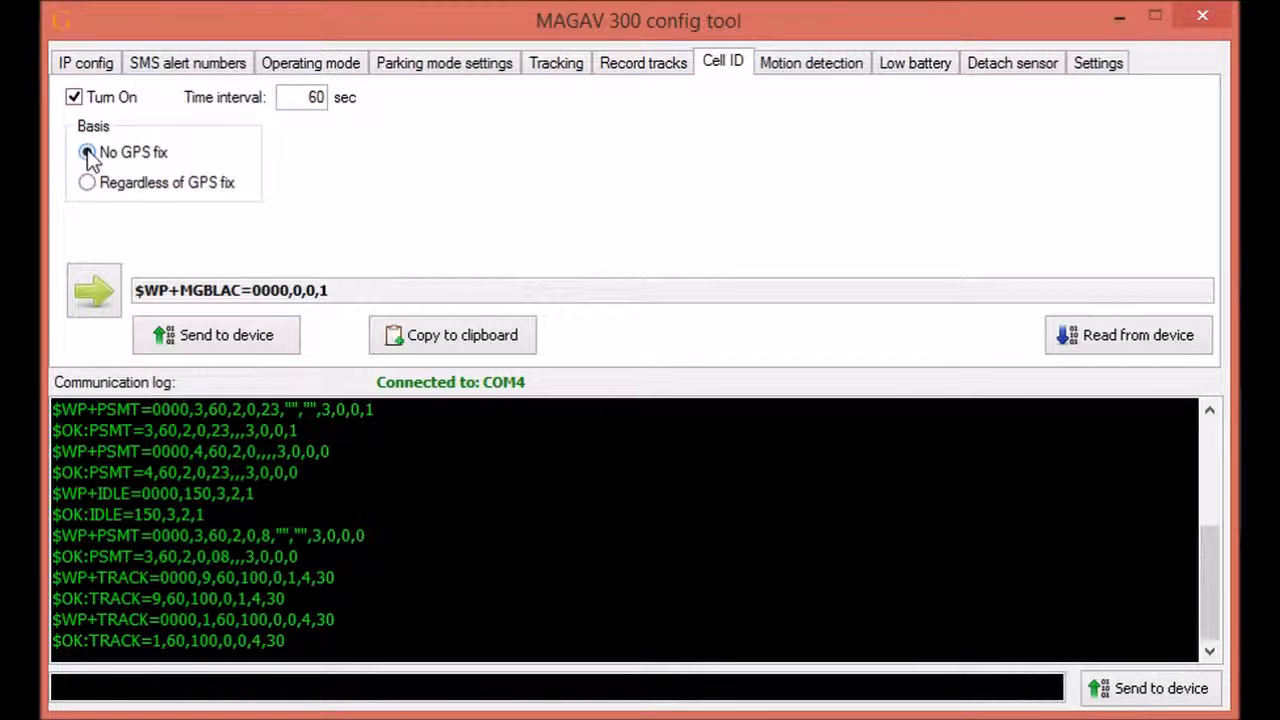
{"action": "left_click", "coordinate": [230, 340]}
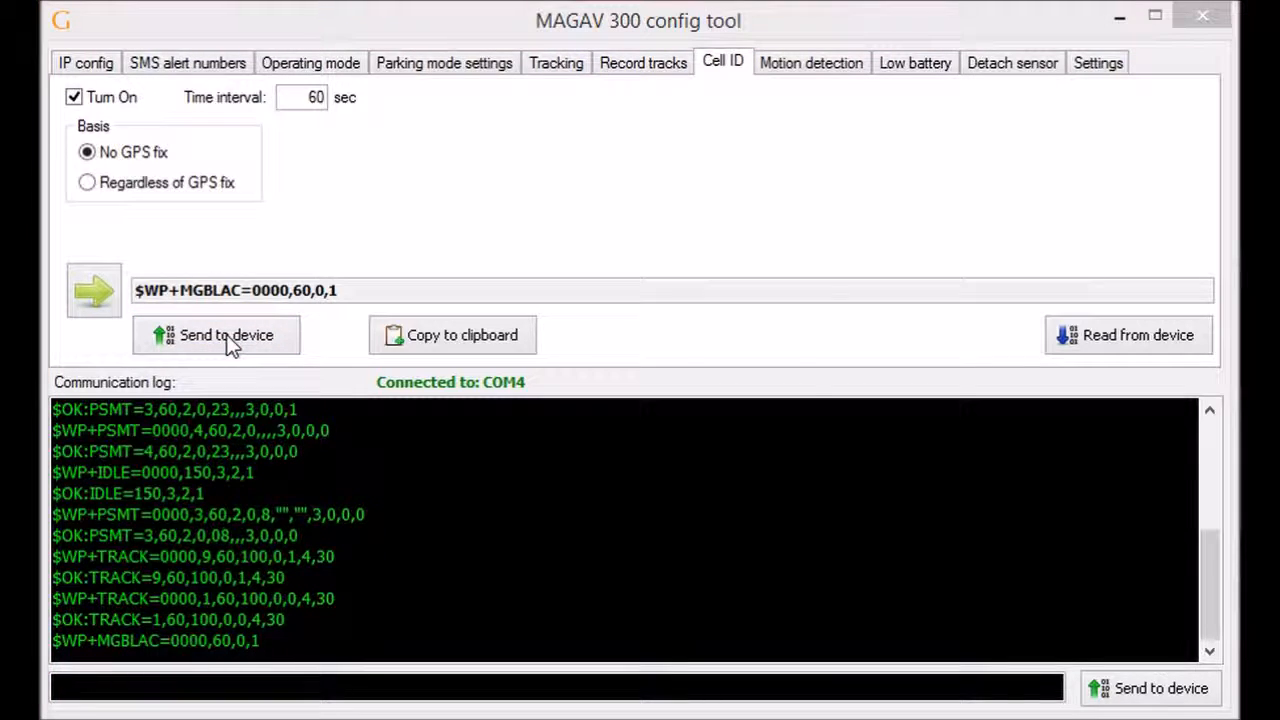
{"action": "left_click", "coordinate": [722, 468]}
{"action": "left_click", "coordinate": [558, 64]}
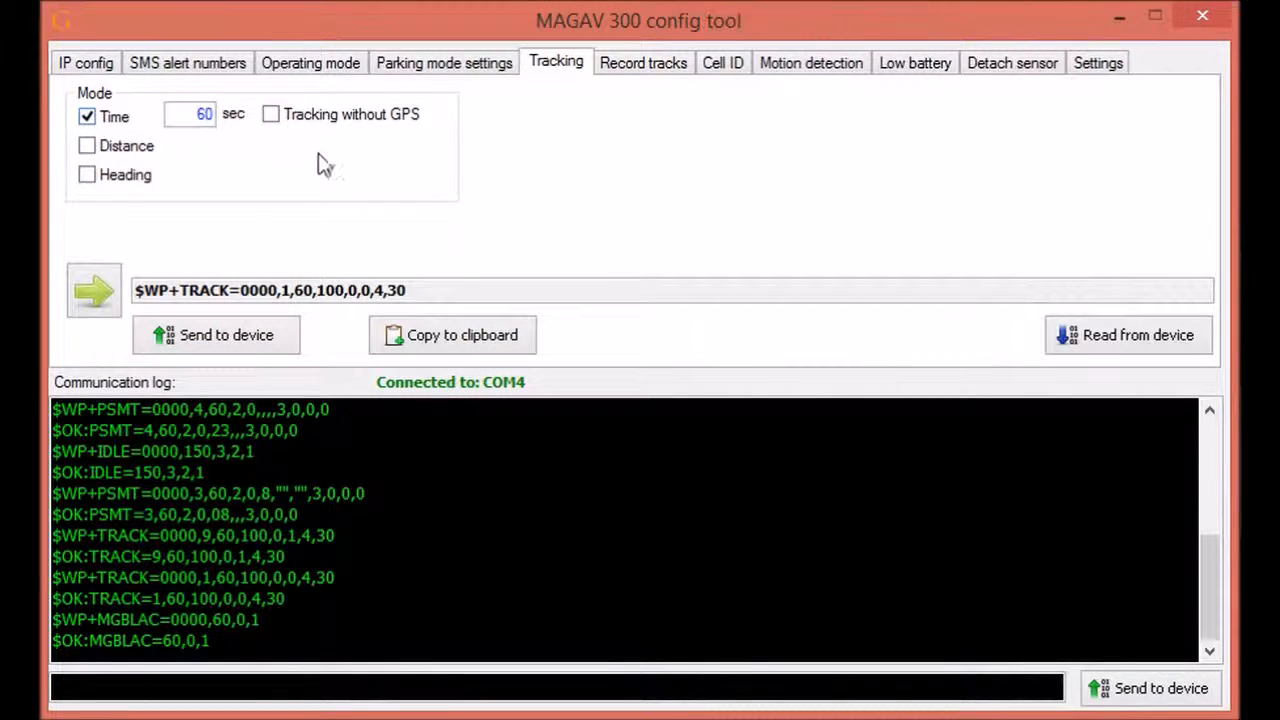
Step: Review the Cell ID settings, then switch to the Record tracks settings
{"action": "left_click", "coordinate": [724, 66]}
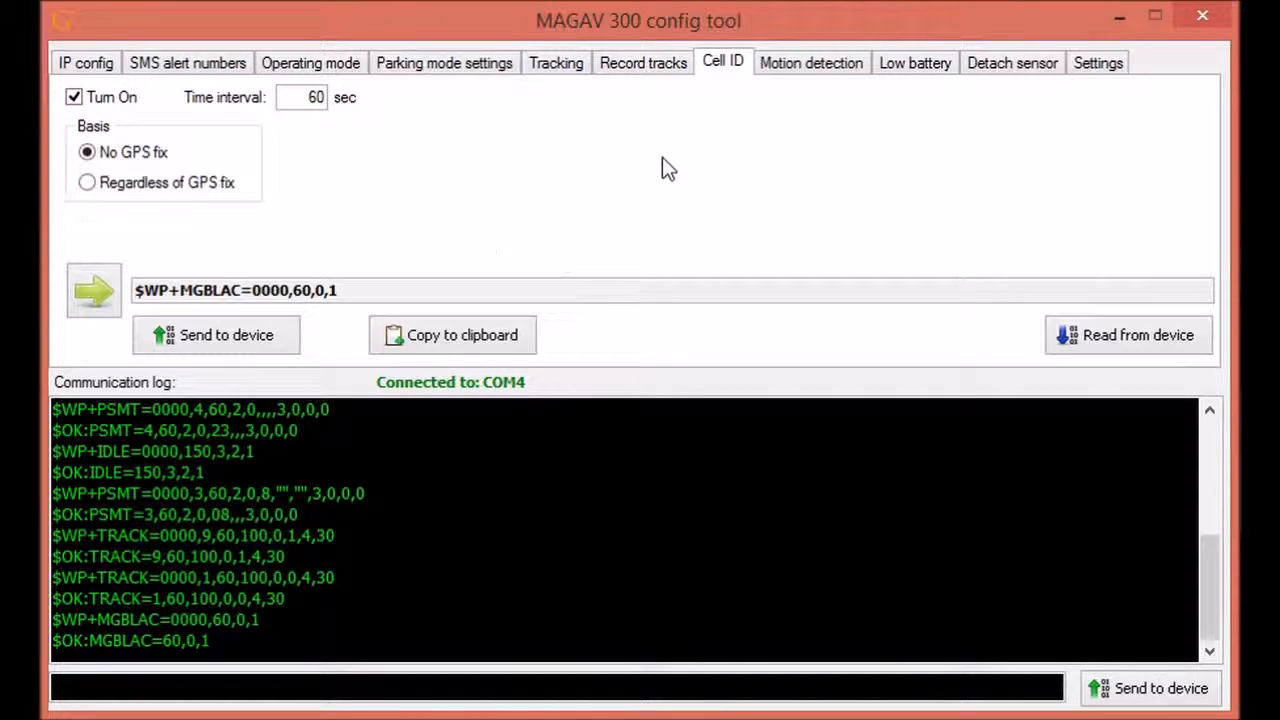
{"action": "left_click", "coordinate": [655, 63]}
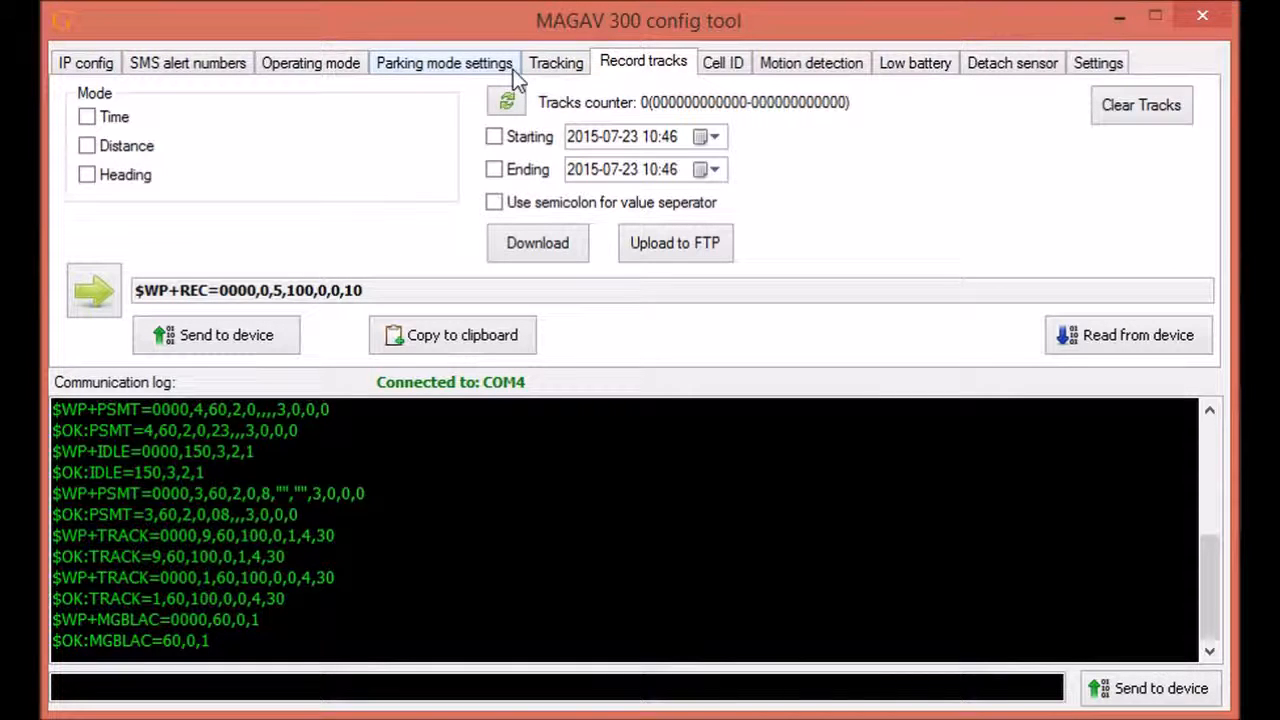
Step: Send a trial track-recording setup with a 30-second interval and tracking without GPS
{"action": "left_click", "coordinate": [87, 116]}
{"action": "left_click", "coordinate": [87, 146]}
{"action": "left_click", "coordinate": [87, 175]}
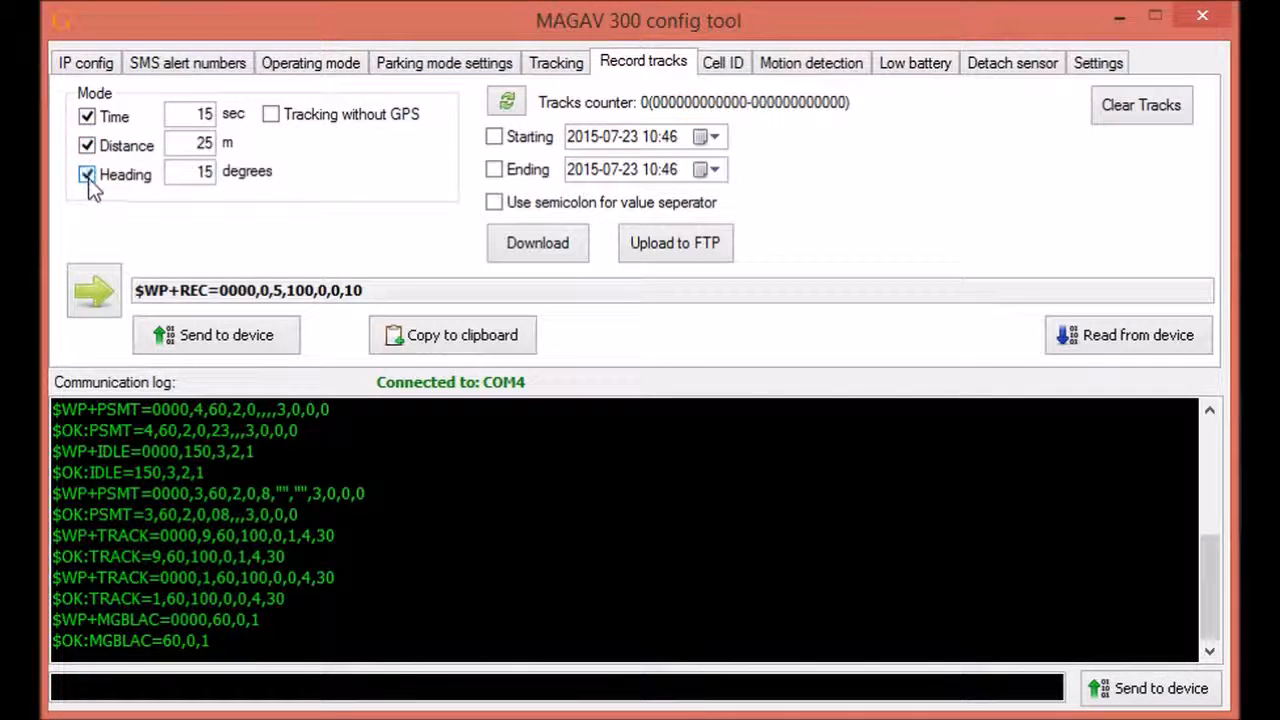
{"action": "left_click", "coordinate": [87, 175]}
{"action": "left_click", "coordinate": [87, 146]}
{"action": "left_click", "coordinate": [87, 117]}
{"action": "left_click", "coordinate": [87, 145]}
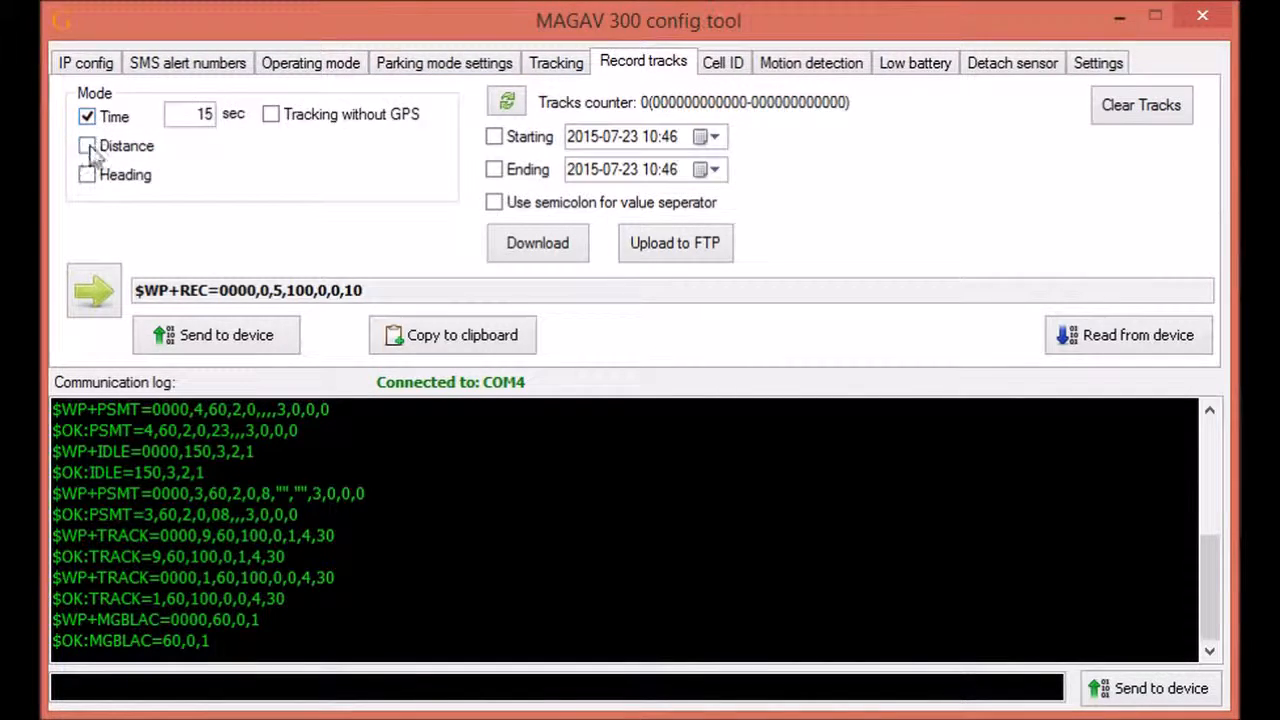
{"action": "left_click", "coordinate": [87, 174]}
{"action": "left_click", "coordinate": [270, 114]}
{"action": "double_click", "coordinate": [203, 114]}
{"action": "type", "text": "30"}
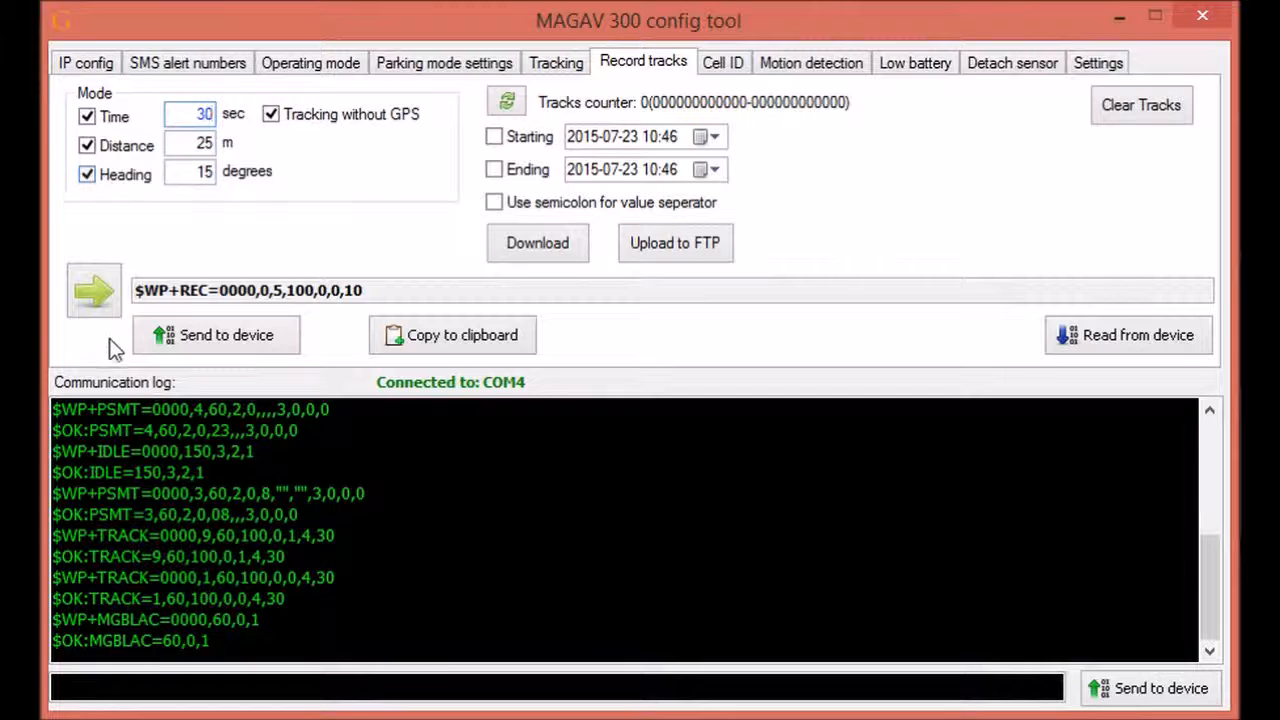
{"action": "left_click", "coordinate": [216, 335]}
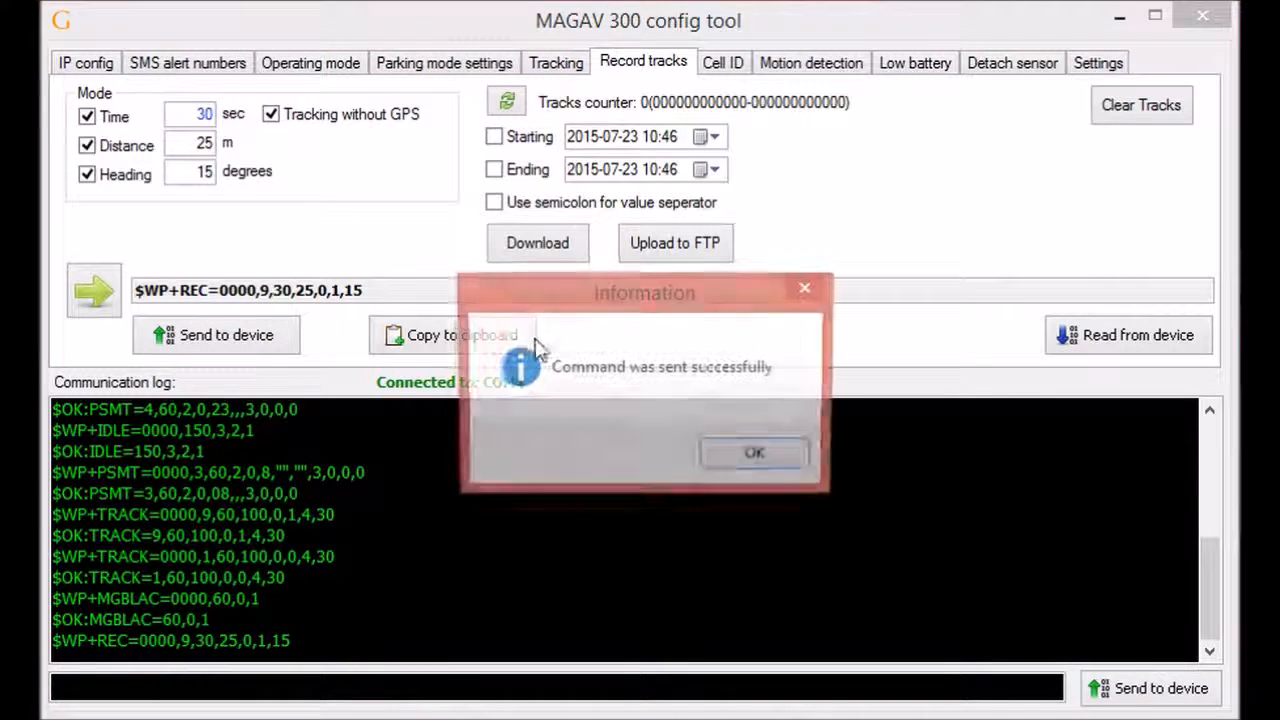
{"action": "left_click", "coordinate": [721, 455]}
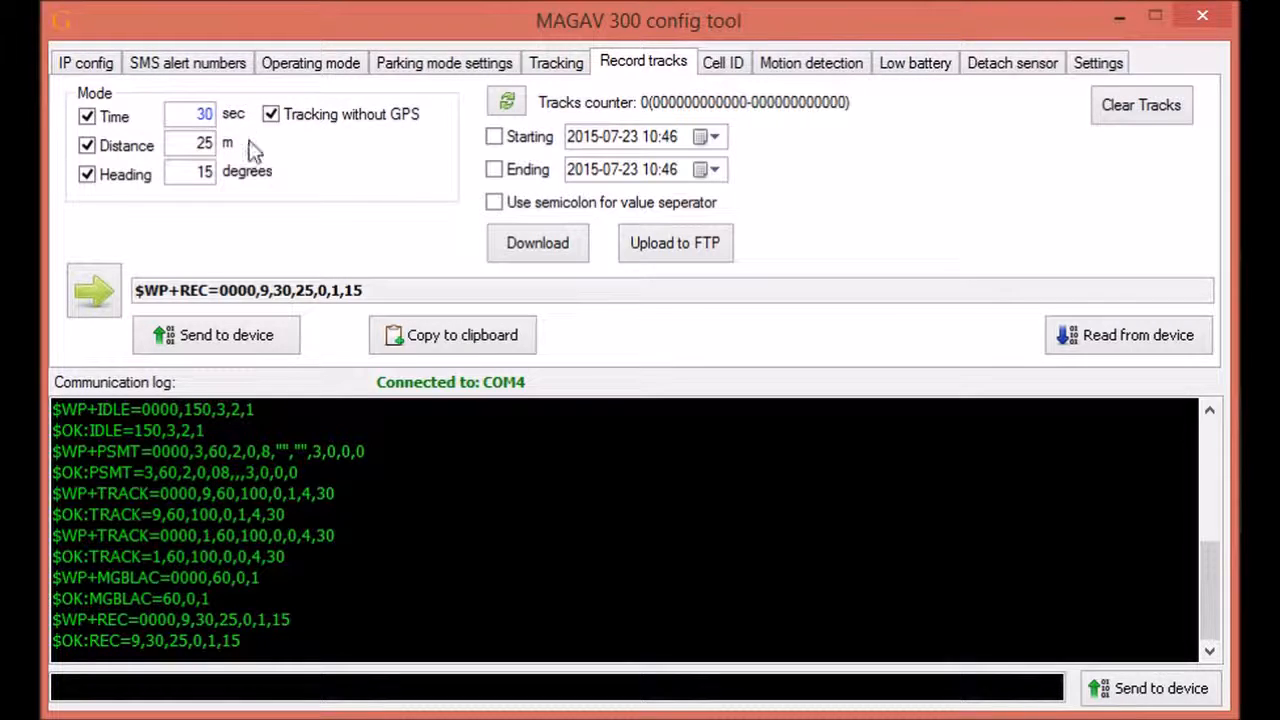
Step: Clear all recording modes and send the empty recording settings to the device
{"action": "left_click", "coordinate": [87, 175]}
{"action": "left_click", "coordinate": [87, 146]}
{"action": "left_click", "coordinate": [87, 117]}
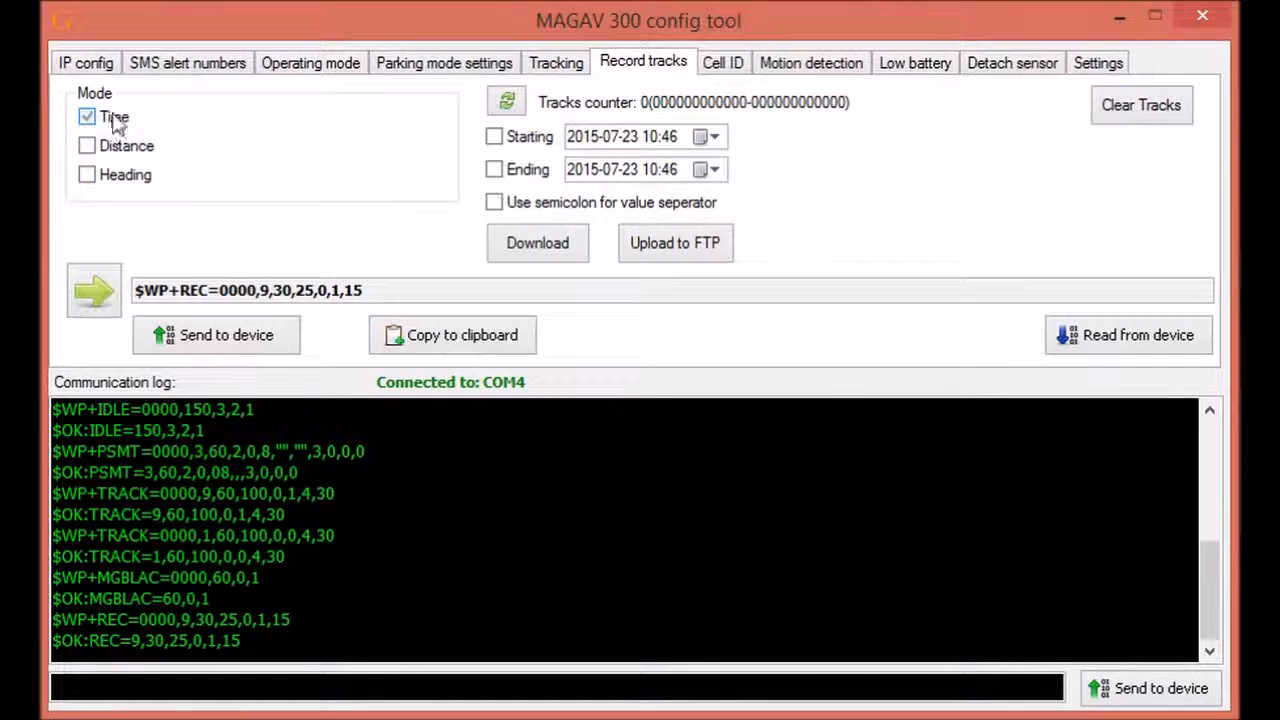
{"action": "left_click", "coordinate": [148, 330]}
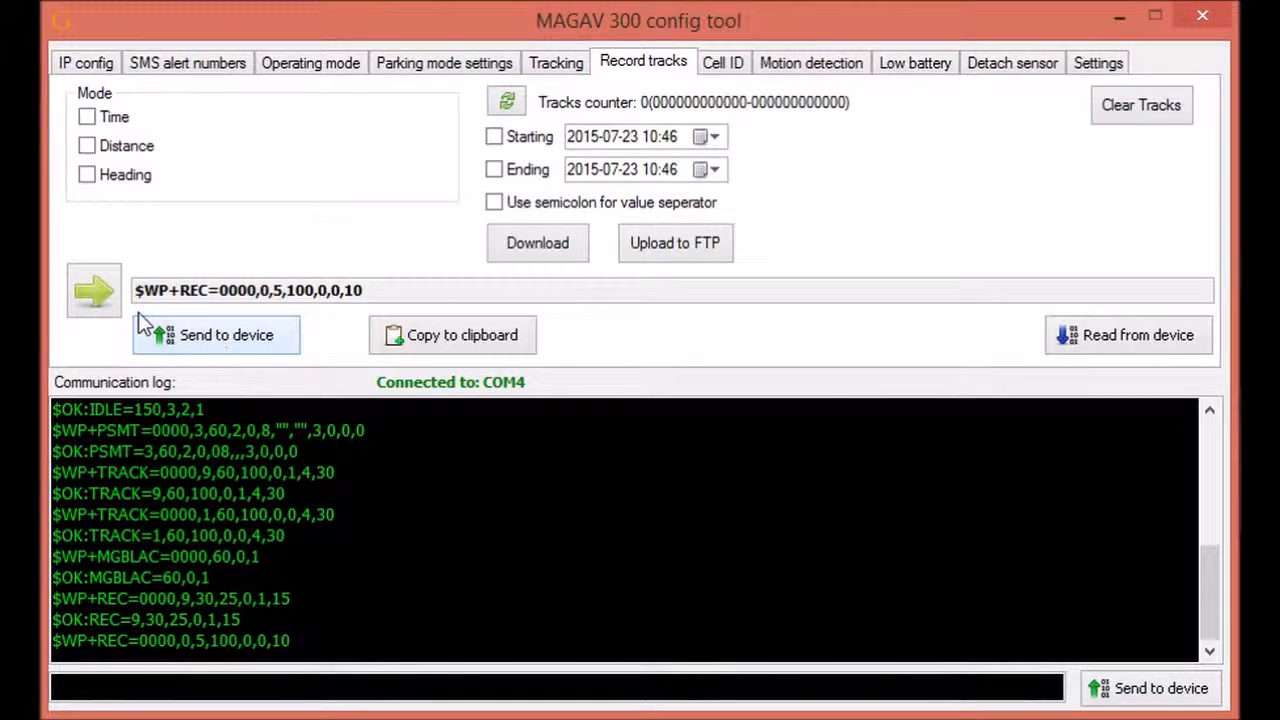
{"action": "left_click", "coordinate": [715, 462]}
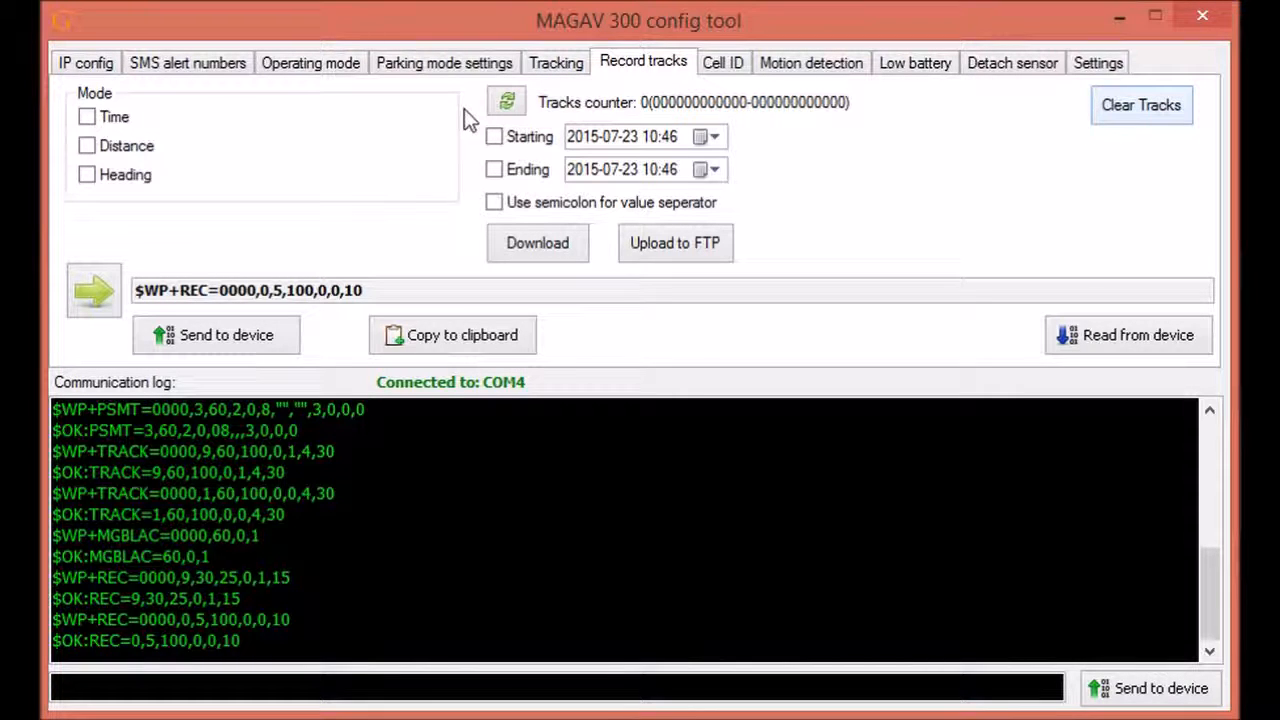
Step: Send time-only recording every 15 seconds with tracking without GPS enabled
{"action": "left_click", "coordinate": [88, 117]}
{"action": "double_click", "coordinate": [200, 114]}
{"action": "type", "text": "15"}
{"action": "left_click", "coordinate": [271, 114]}
{"action": "left_click", "coordinate": [211, 335]}
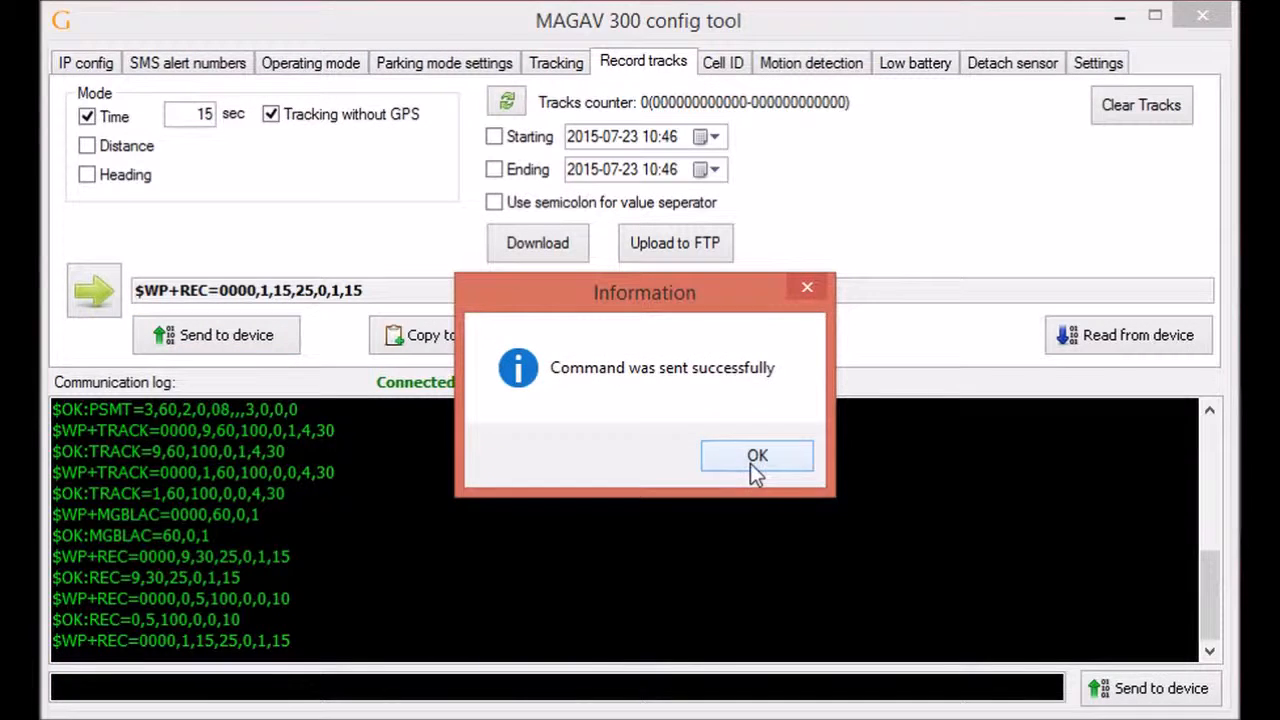
{"action": "left_click", "coordinate": [752, 458]}
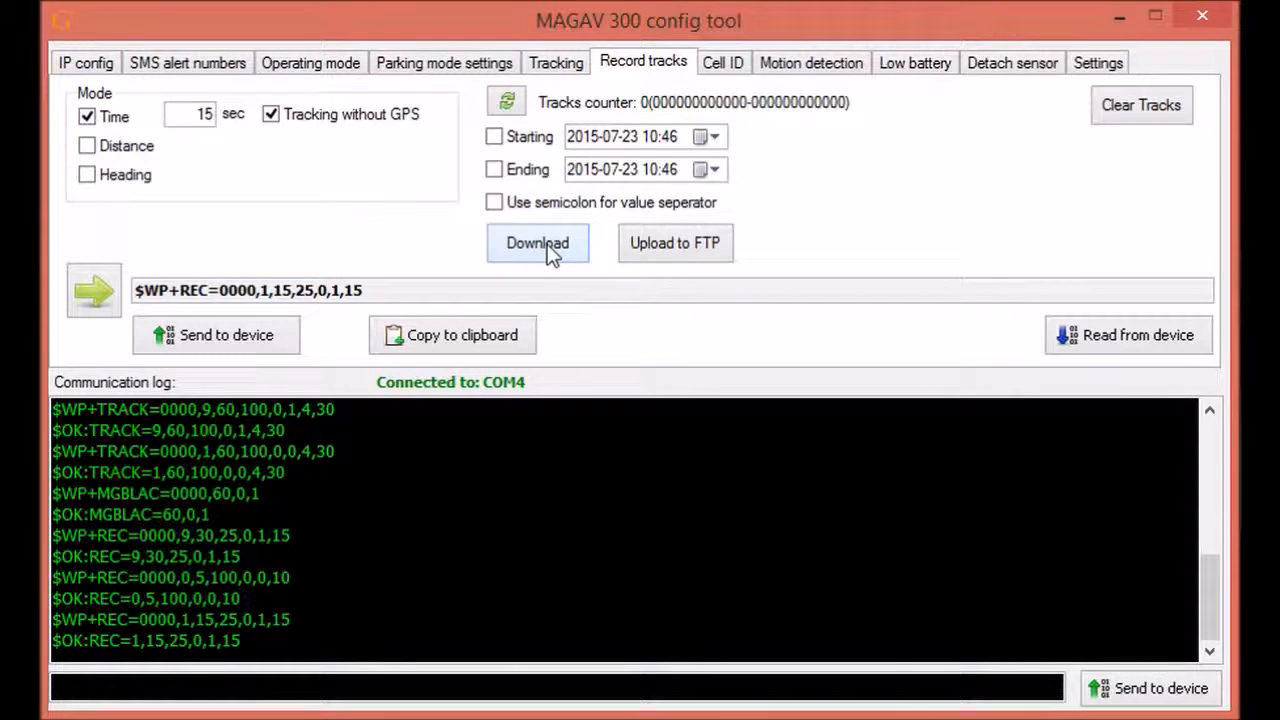
Step: Try start and end date limits for the track download, then remove both
{"action": "left_click", "coordinate": [494, 137]}
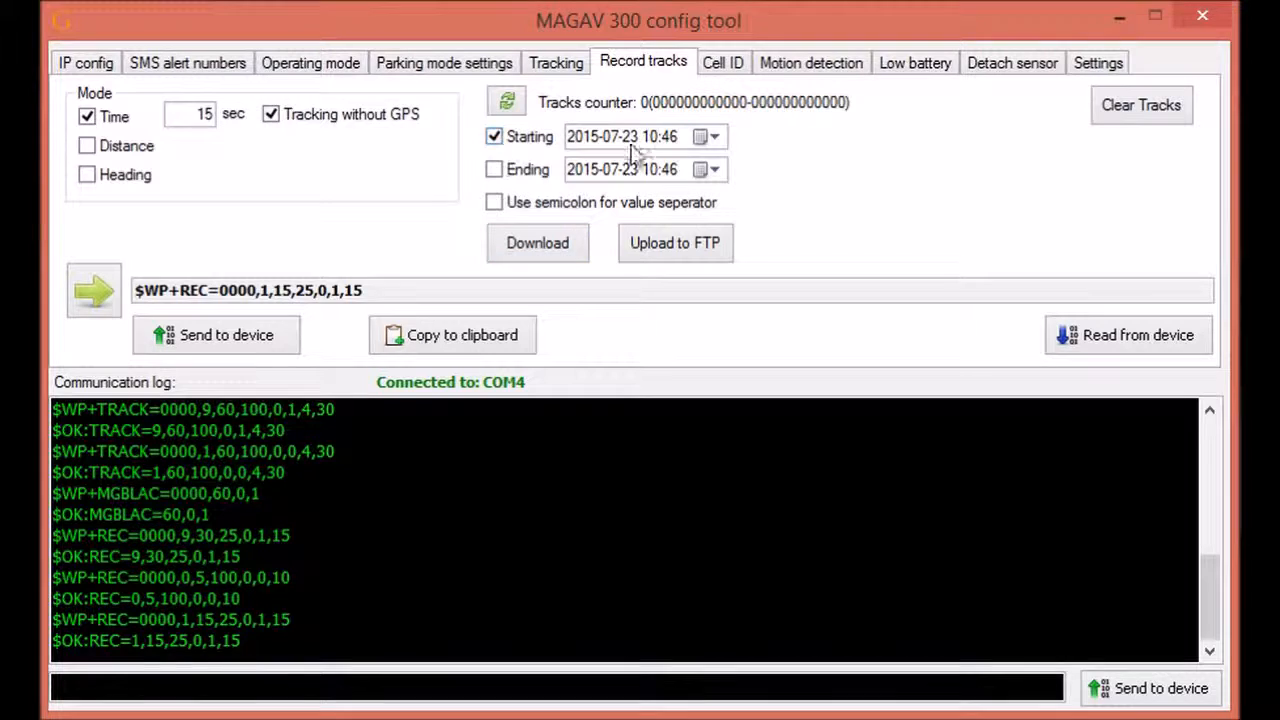
{"action": "left_click", "coordinate": [632, 137]}
{"action": "left_click", "coordinate": [584, 137]}
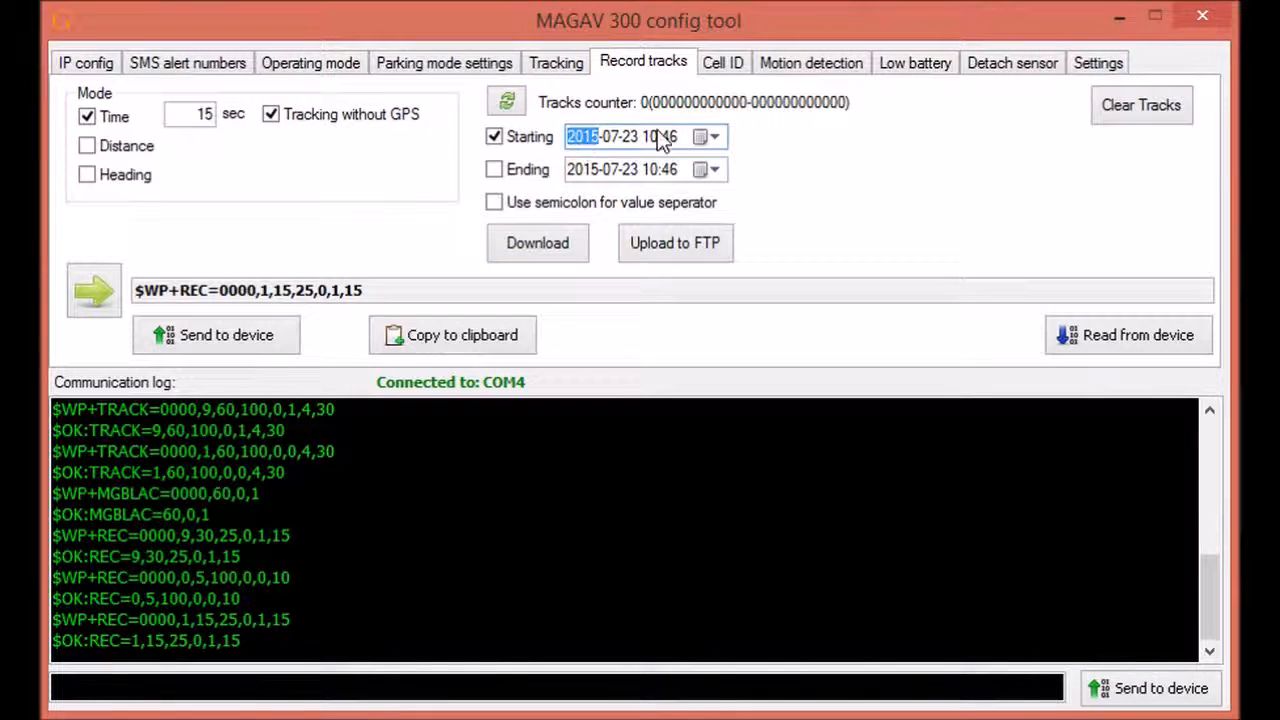
{"action": "left_click", "coordinate": [668, 136]}
{"action": "left_click", "coordinate": [494, 170]}
{"action": "left_click", "coordinate": [496, 138]}
{"action": "left_click", "coordinate": [493, 170]}
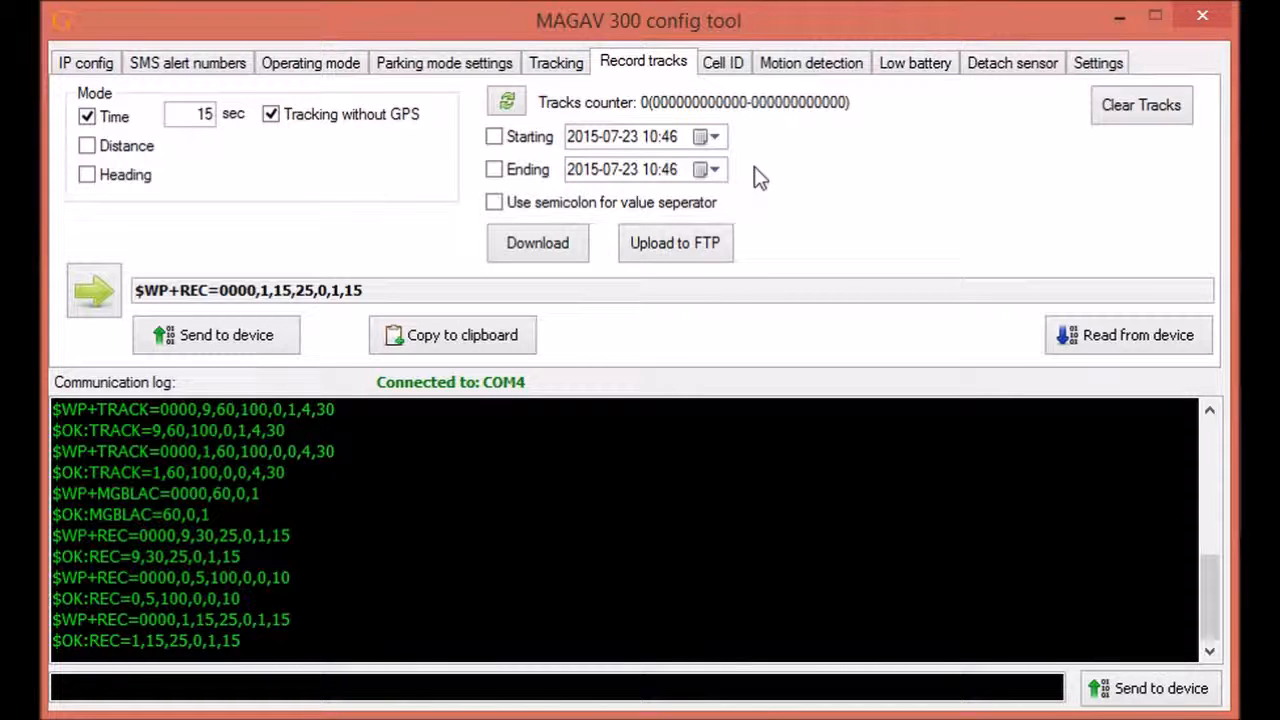
Step: Start a track download but cancel saving, and toggle semicolon separators on and off
{"action": "left_click", "coordinate": [530, 245]}
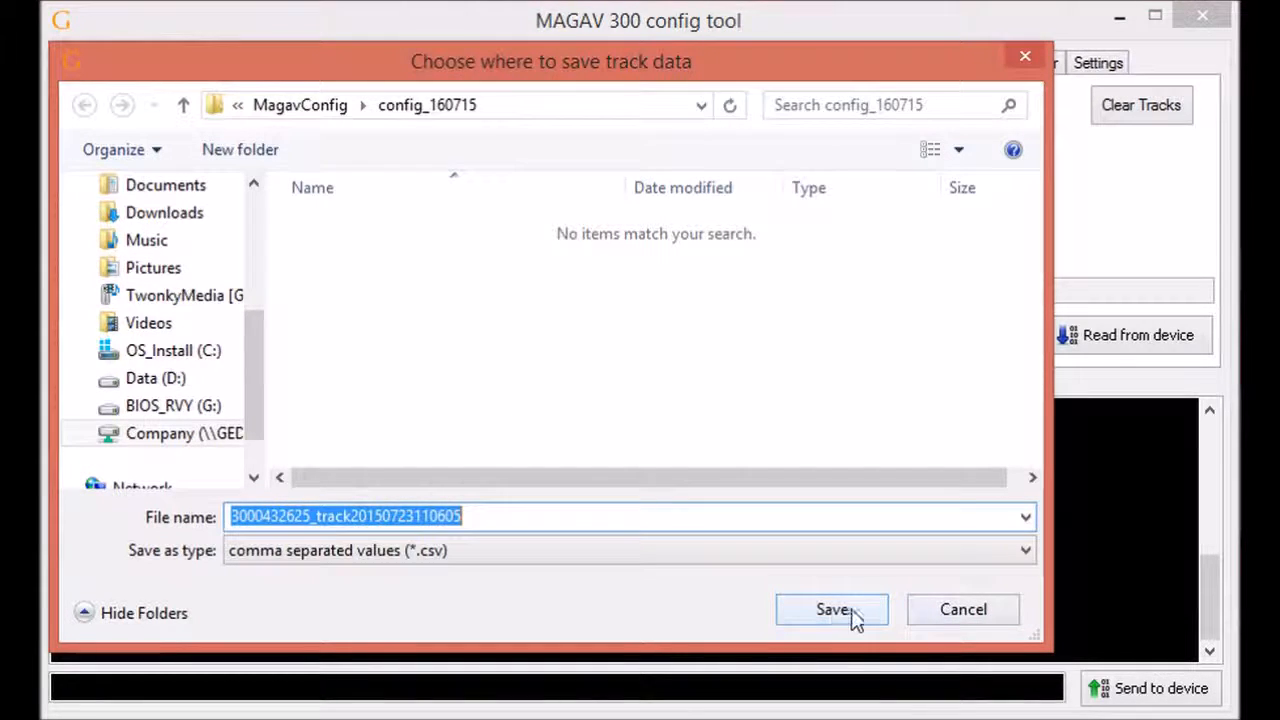
{"action": "left_click", "coordinate": [975, 610]}
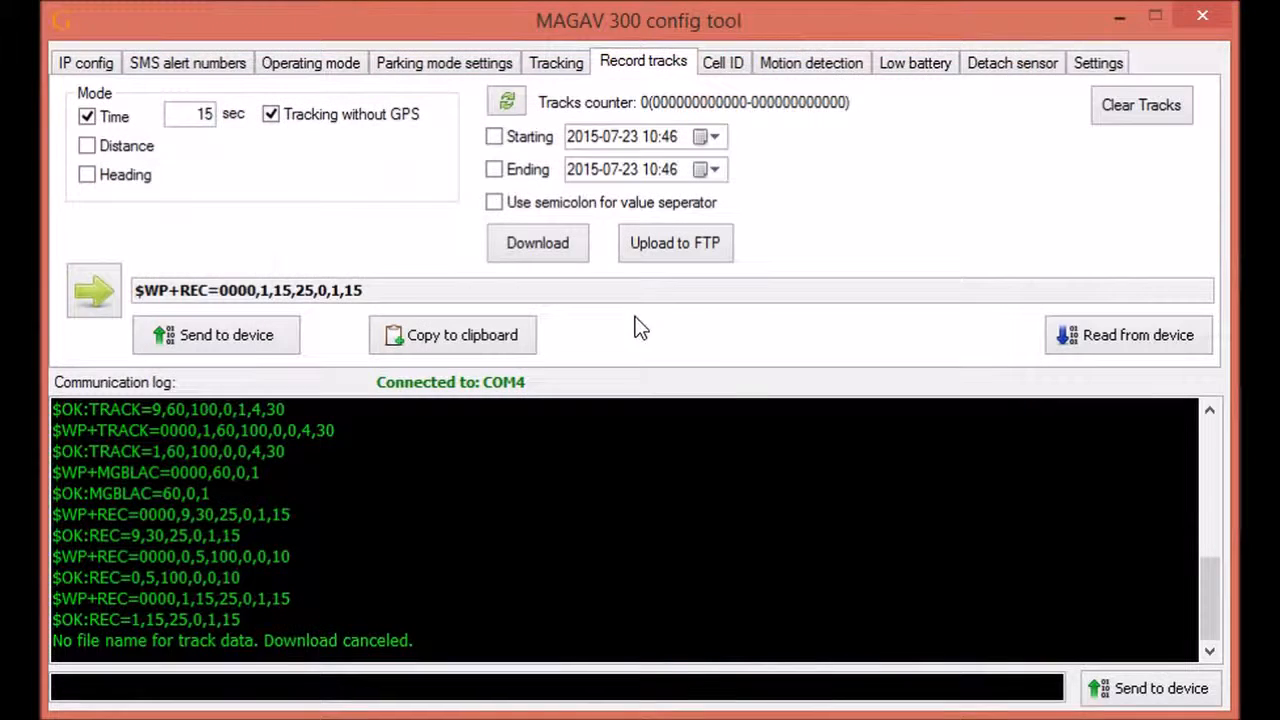
{"action": "left_click", "coordinate": [499, 205]}
{"action": "left_click", "coordinate": [496, 203]}
Step: Send motion detection (on, 150 s idle, 3 s motion, SMS to number 1), confirmed as IDLESET=150,3,2,1
{"action": "left_click", "coordinate": [802, 68]}
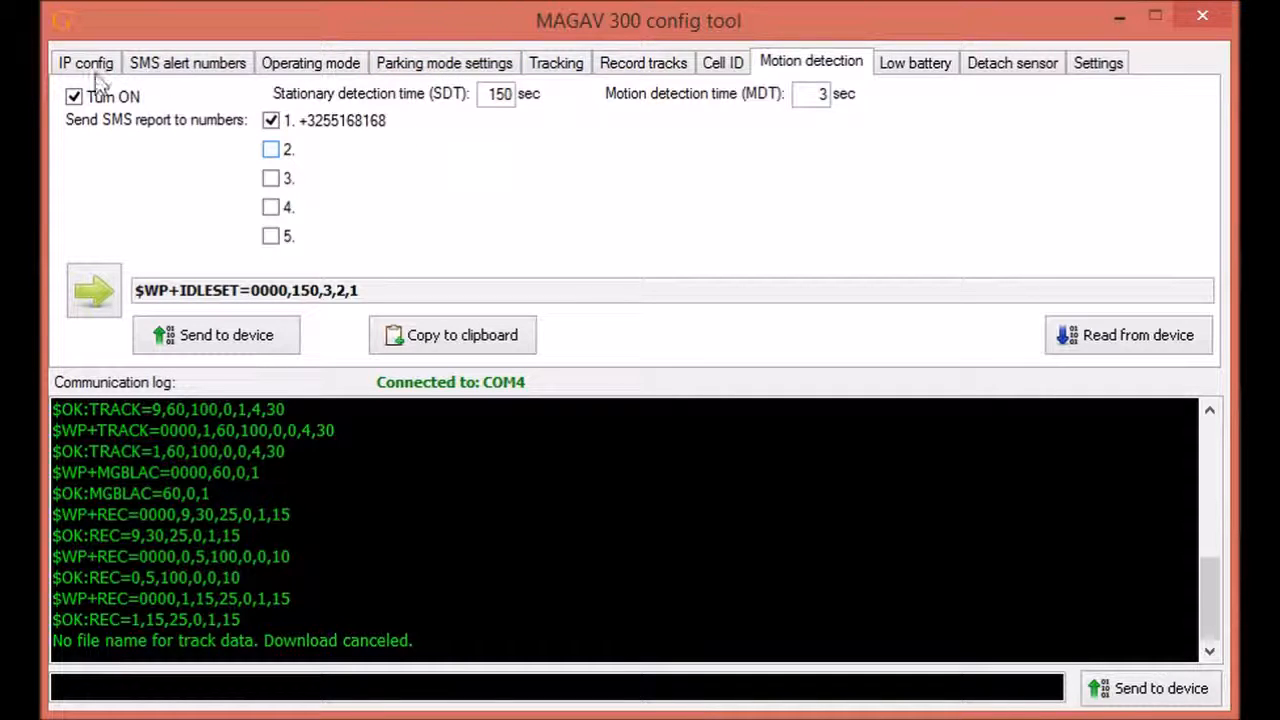
{"action": "left_click", "coordinate": [74, 98]}
{"action": "left_click", "coordinate": [74, 98]}
{"action": "left_click", "coordinate": [271, 123]}
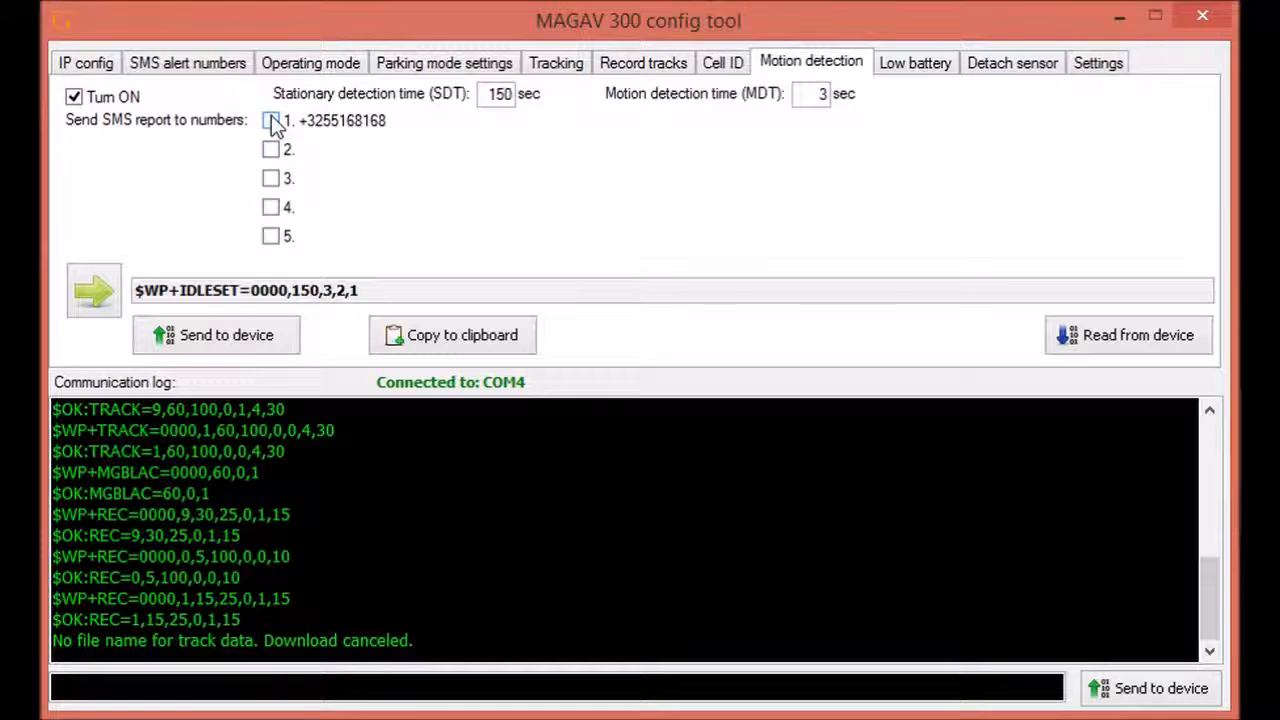
{"action": "left_click", "coordinate": [271, 122]}
{"action": "left_click", "coordinate": [213, 340]}
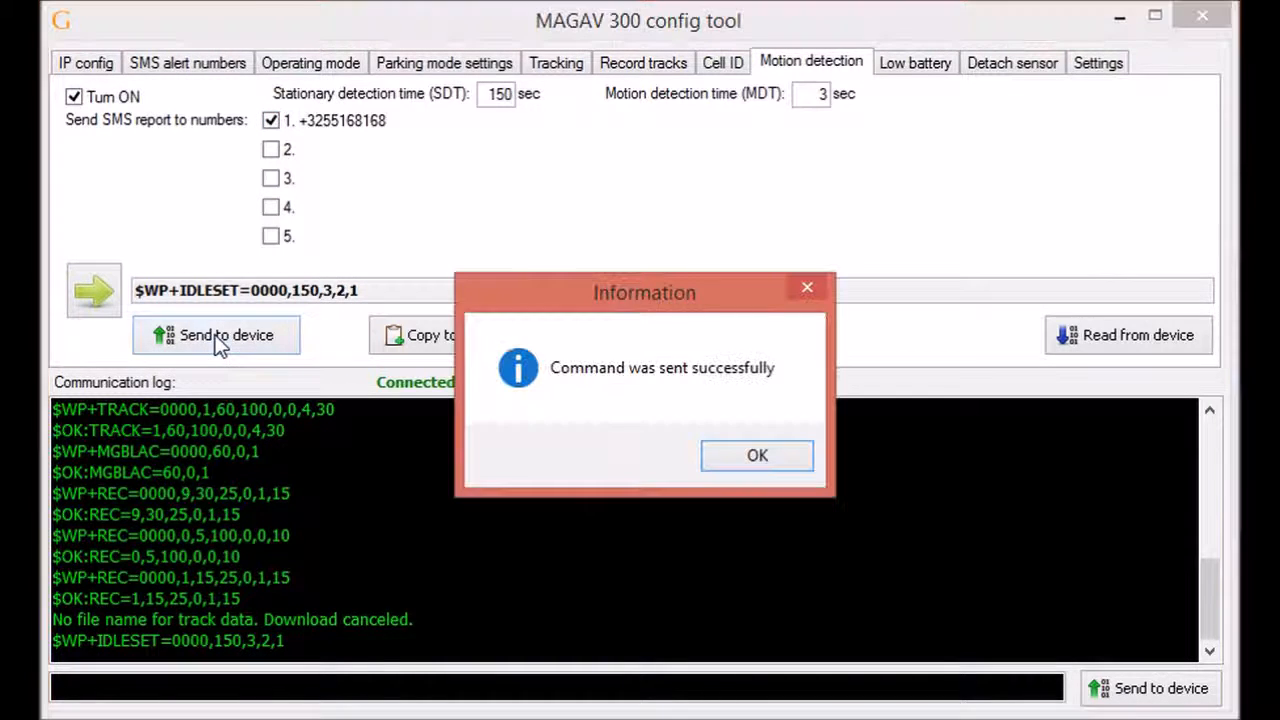
{"action": "left_click", "coordinate": [764, 463]}
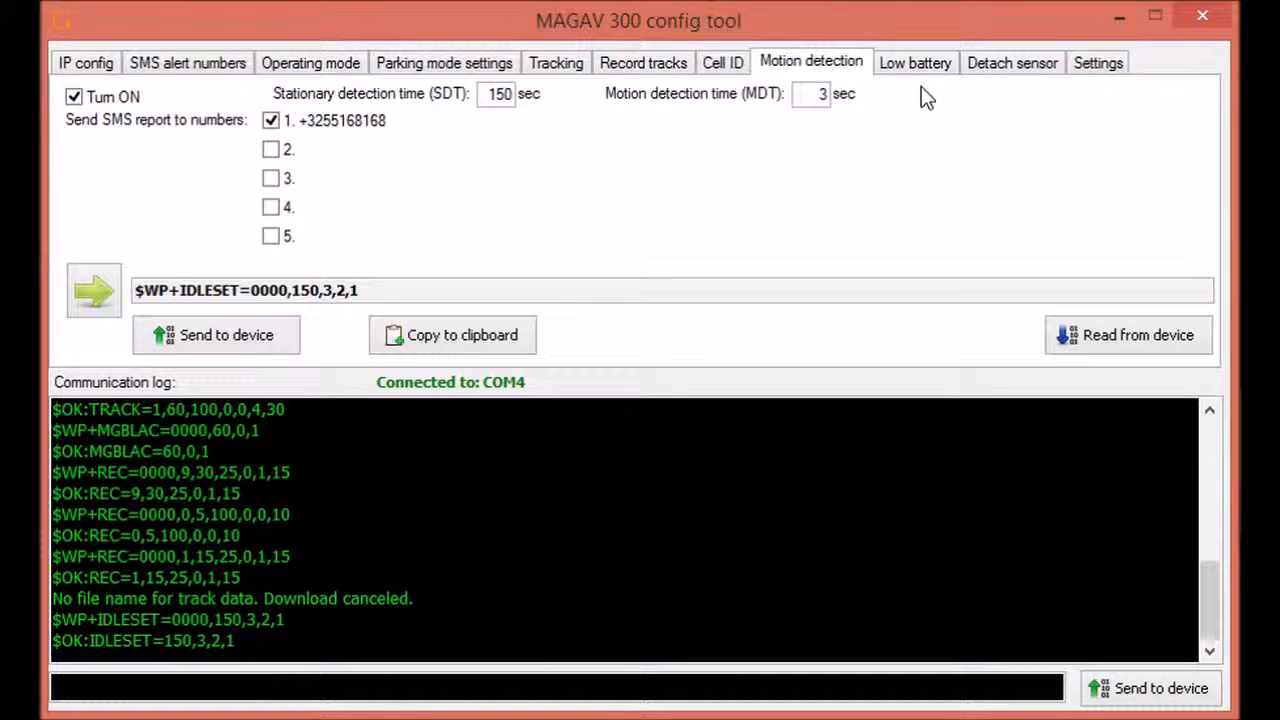
Step: Bring up the Low battery alert settings, comparing them against the Detach sensor settings
{"action": "left_click", "coordinate": [909, 61]}
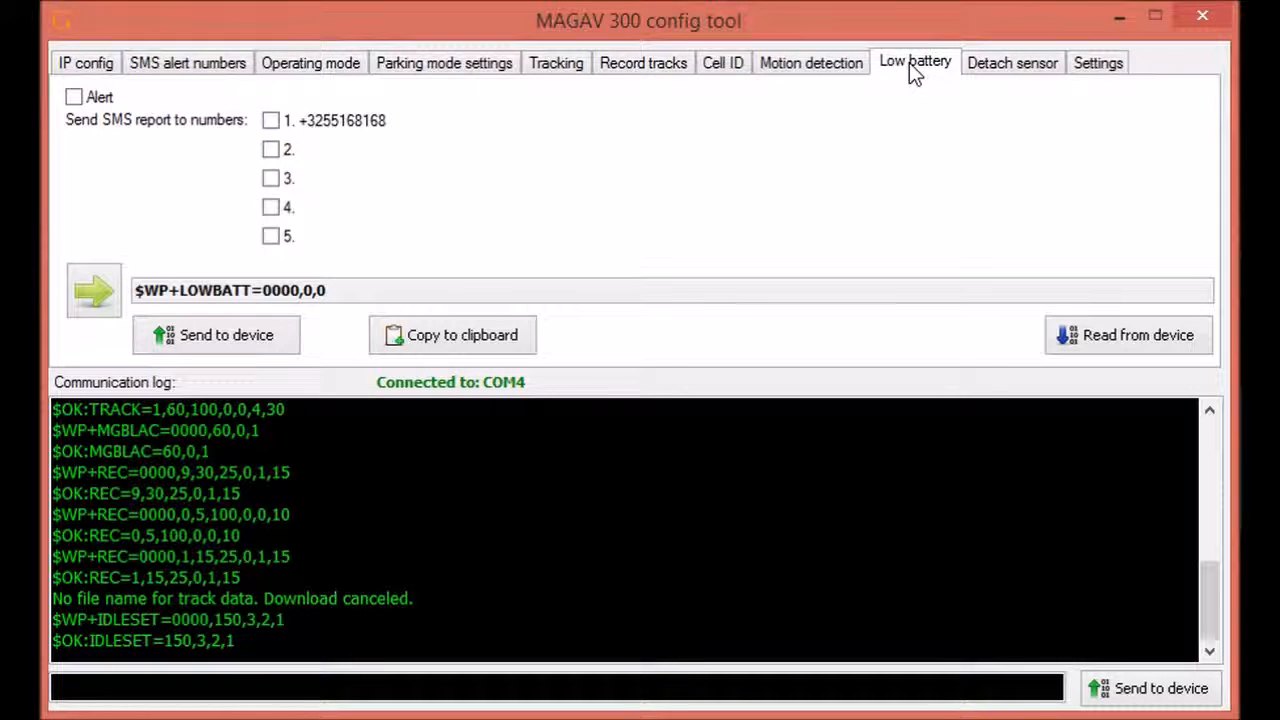
{"action": "left_click", "coordinate": [1005, 65]}
{"action": "left_click", "coordinate": [925, 64]}
{"action": "left_click", "coordinate": [1005, 65]}
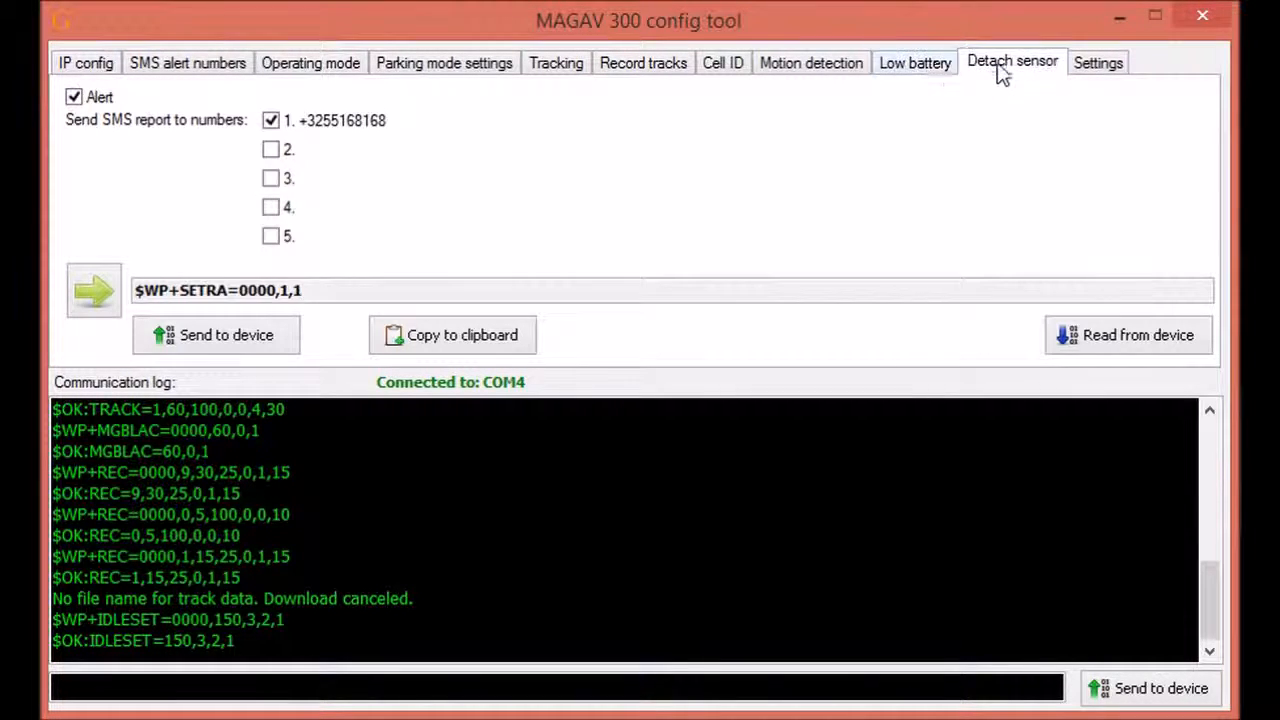
{"action": "left_click", "coordinate": [925, 66]}
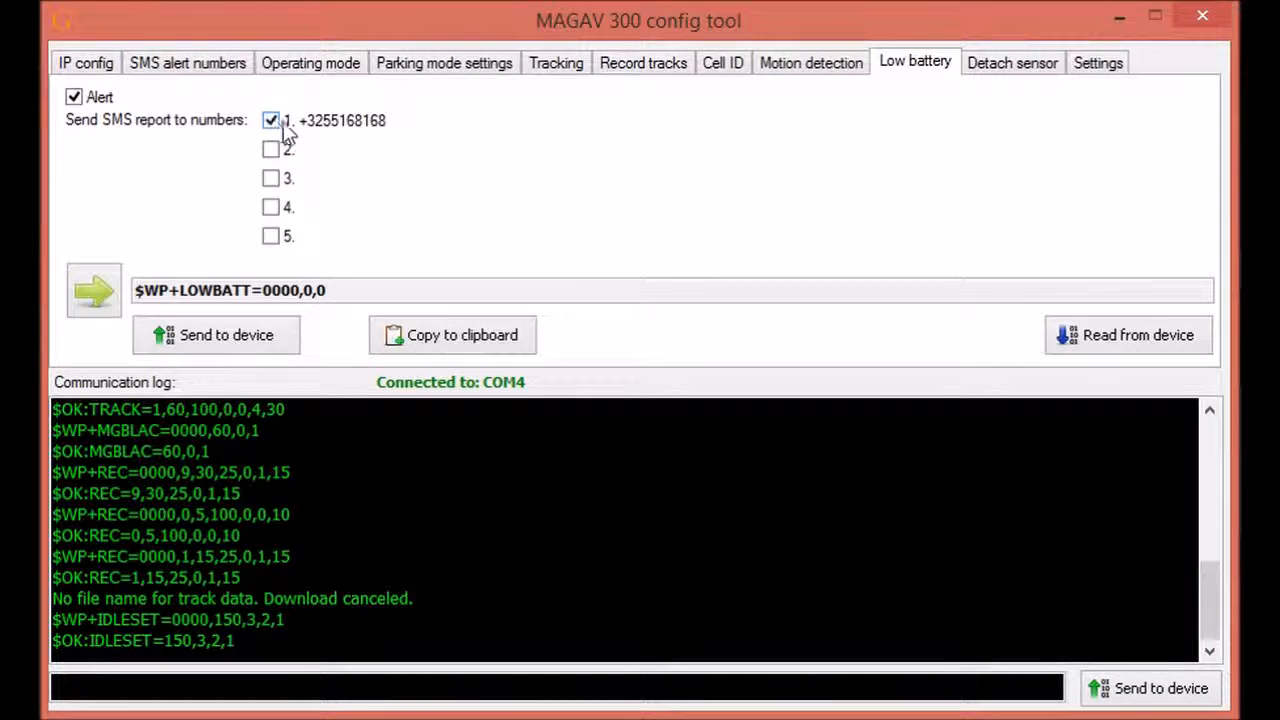
{"action": "left_click", "coordinate": [990, 70]}
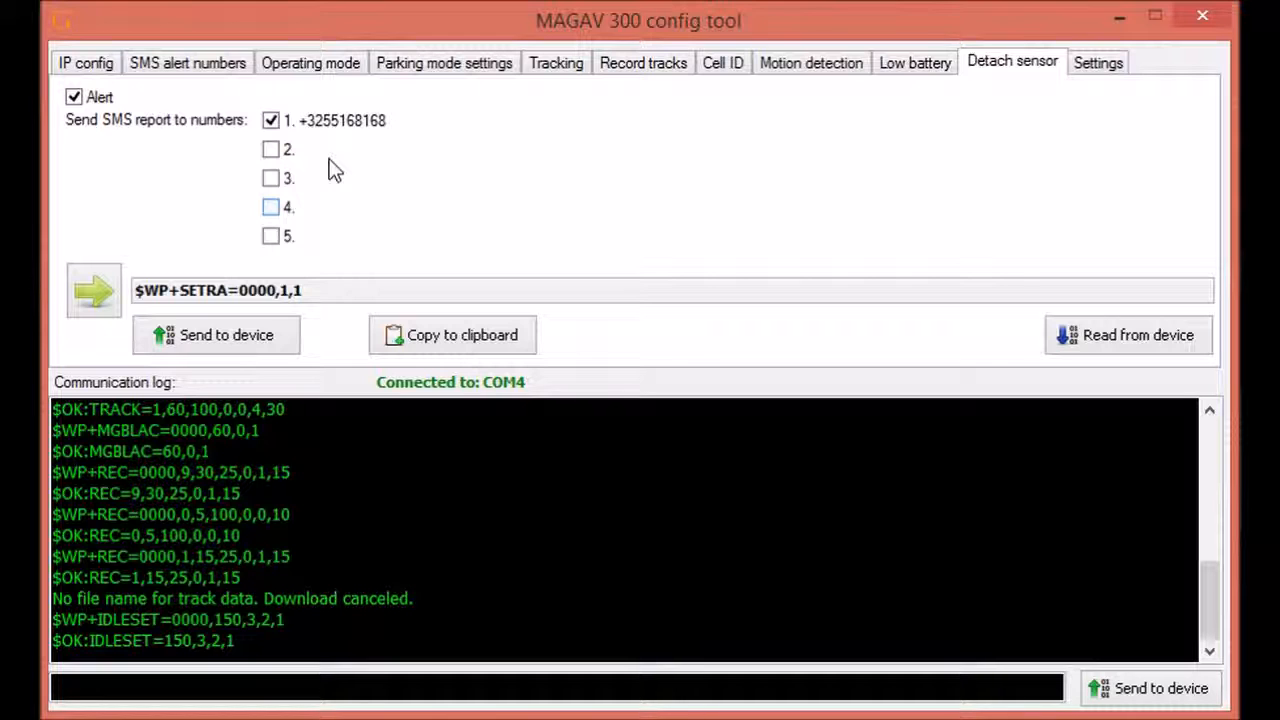
{"action": "left_click", "coordinate": [917, 70]}
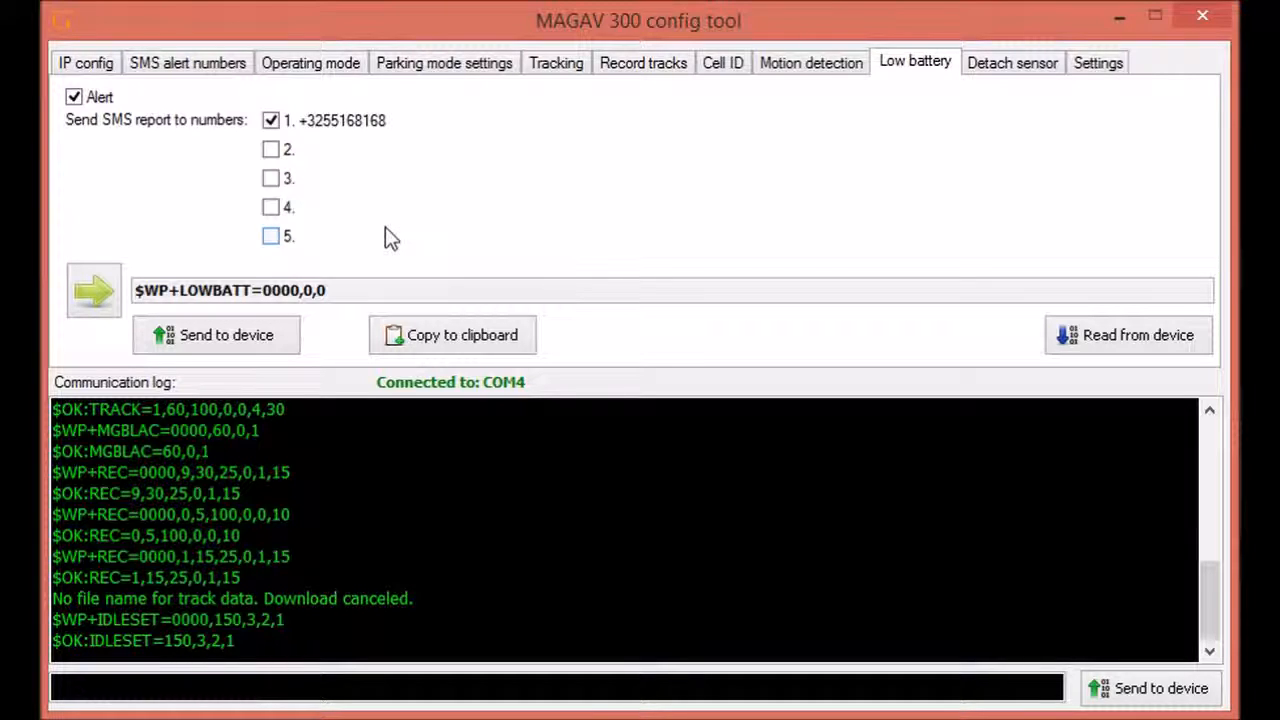
Step: Send the low-battery alert for SMS number 1 to the tracker ($OK:LOWBATT=1,1), then show Detach sensor settings
{"action": "left_click", "coordinate": [229, 334]}
{"action": "left_click", "coordinate": [738, 452]}
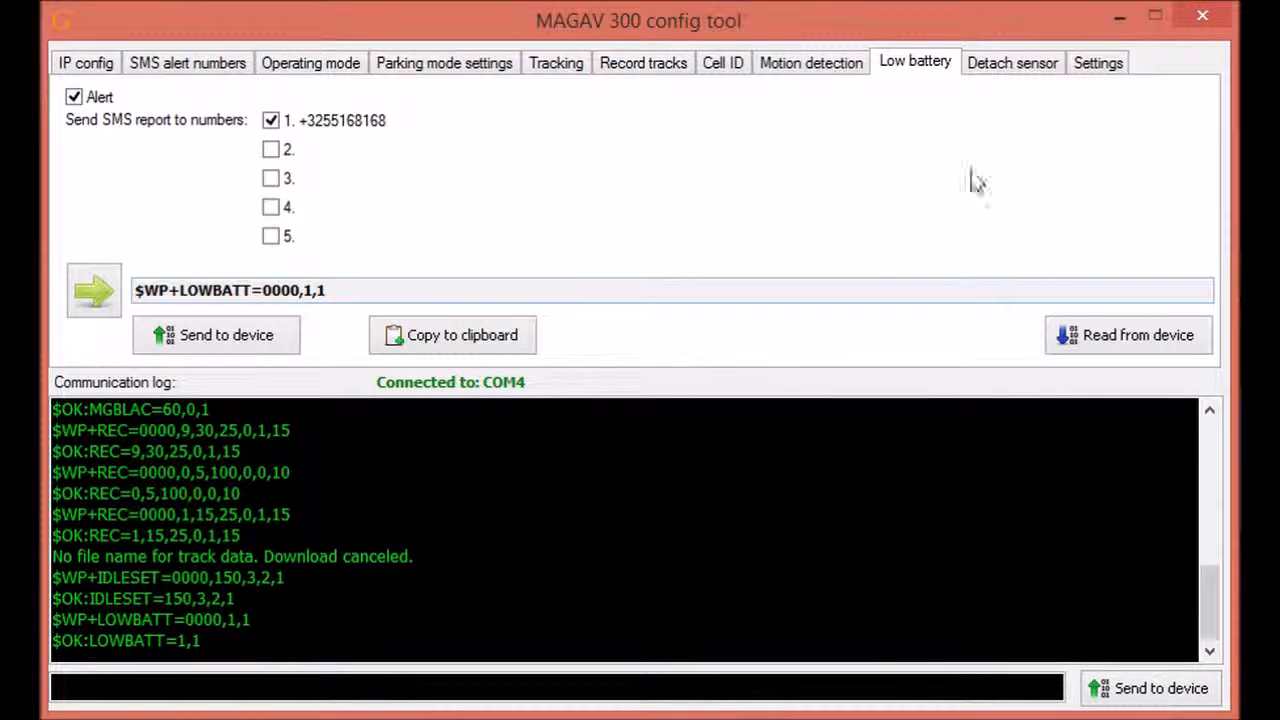
{"action": "left_click", "coordinate": [1003, 66]}
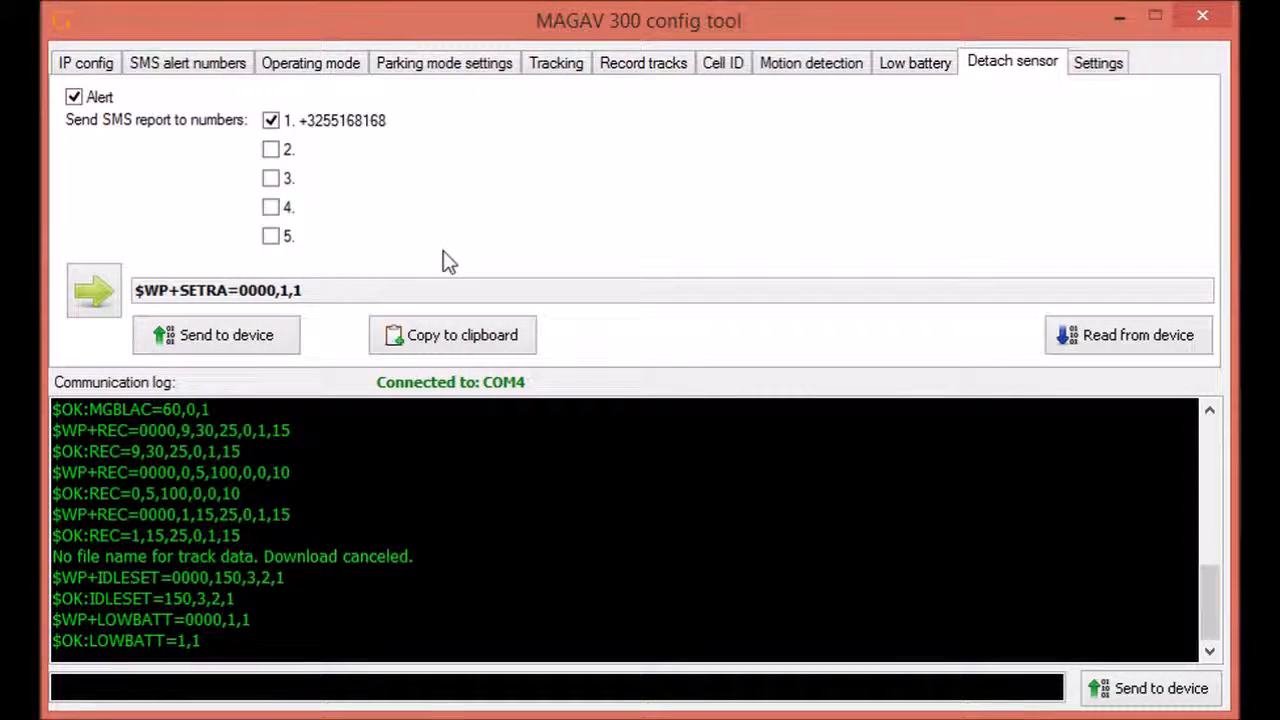